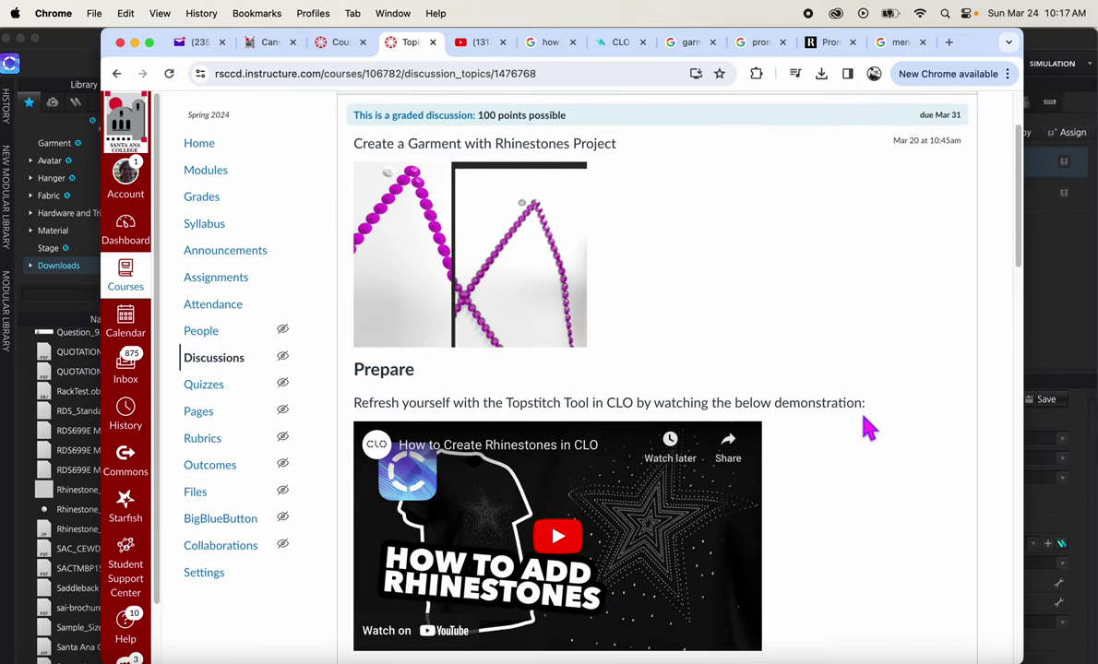
Scroll through the rhinestone project discussion to review the studded-jacket and dress images and numbered instructions.
{"action": "scroll", "coordinate": [867, 428], "scroll_direction": "down", "scroll_amount": 2}
{"action": "scroll", "coordinate": [868, 430], "scroll_direction": "down", "scroll_amount": 1}
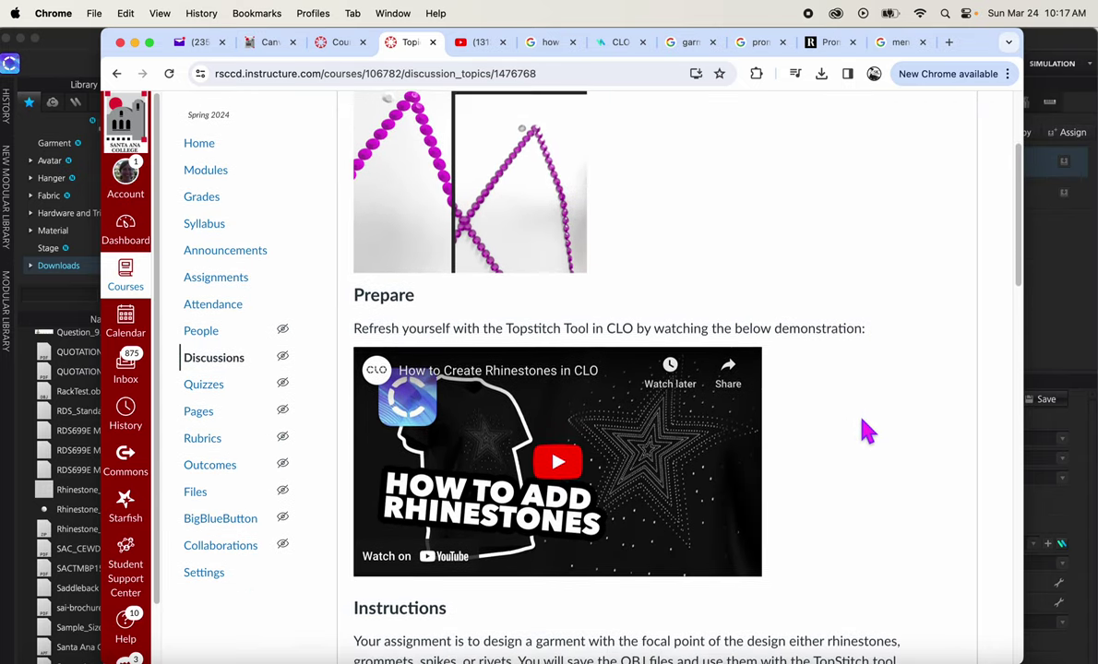
{"action": "scroll", "coordinate": [862, 433], "scroll_direction": "down", "scroll_amount": 10}
{"action": "scroll", "coordinate": [851, 450], "scroll_direction": "up", "scroll_amount": 2}
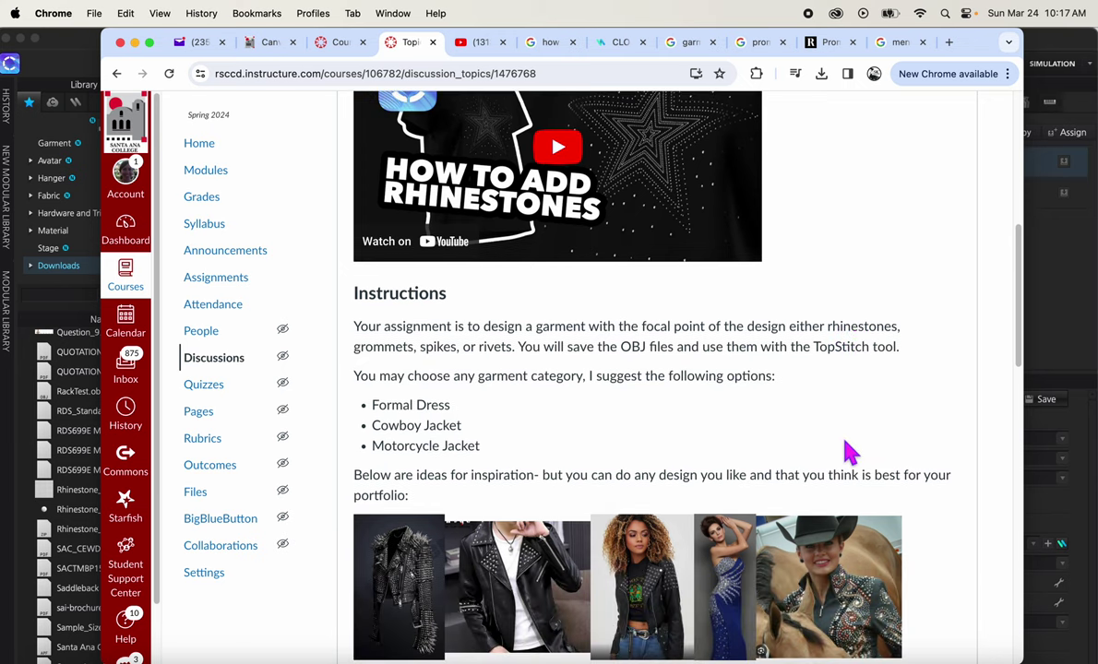
{"action": "scroll", "coordinate": [848, 450], "scroll_direction": "down", "scroll_amount": 6}
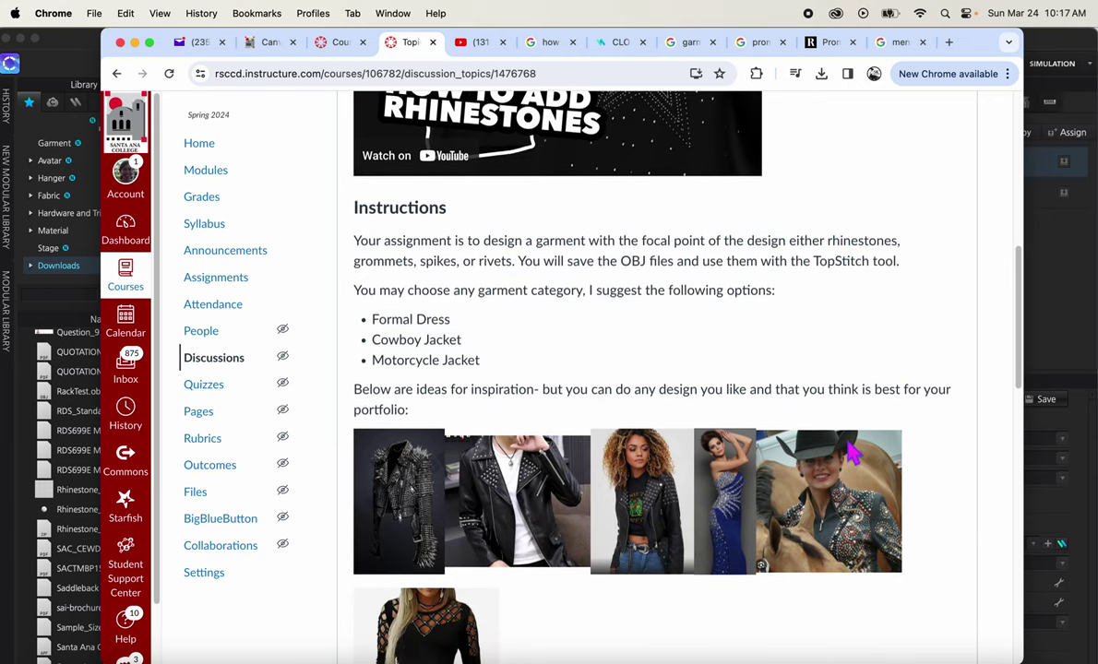
{"action": "scroll", "coordinate": [850, 452], "scroll_direction": "down", "scroll_amount": 3}
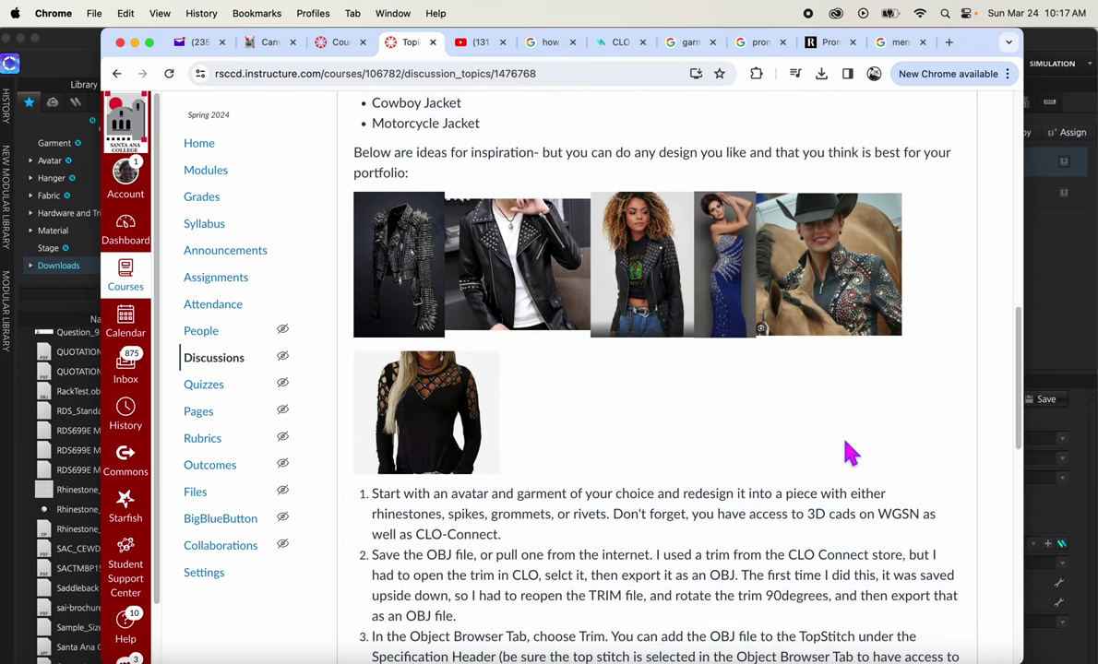
{"action": "scroll", "coordinate": [845, 453], "scroll_direction": "down", "scroll_amount": 1}
{"action": "scroll", "coordinate": [845, 453], "scroll_direction": "up", "scroll_amount": 2}
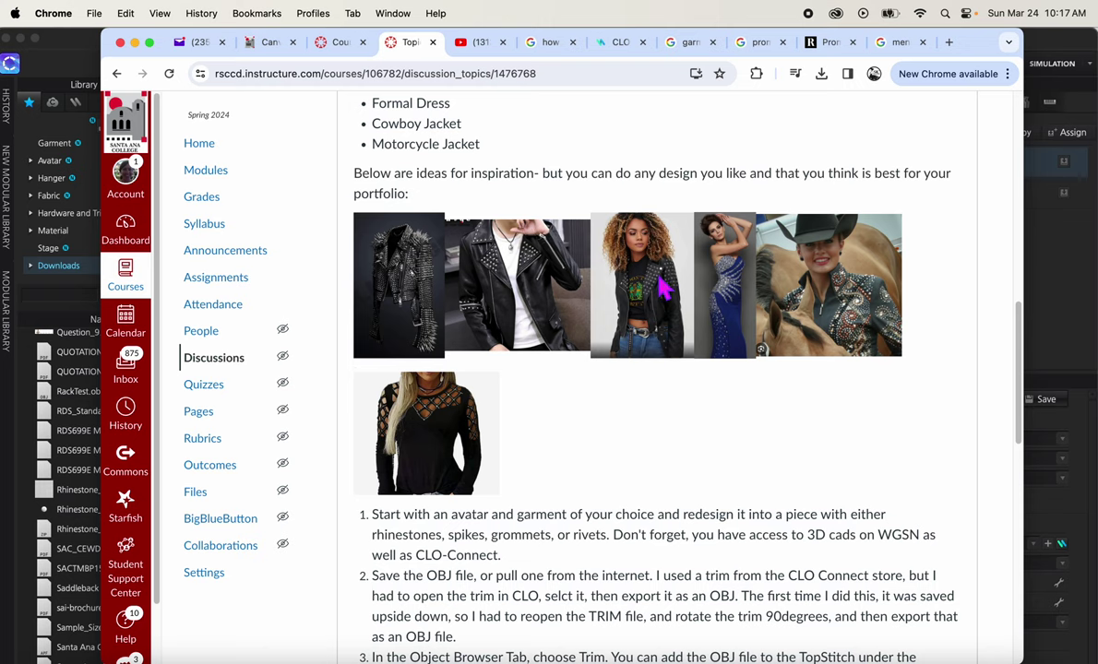
{"action": "scroll", "coordinate": [601, 264], "scroll_direction": "up", "scroll_amount": 5, "text": "ctrl"}
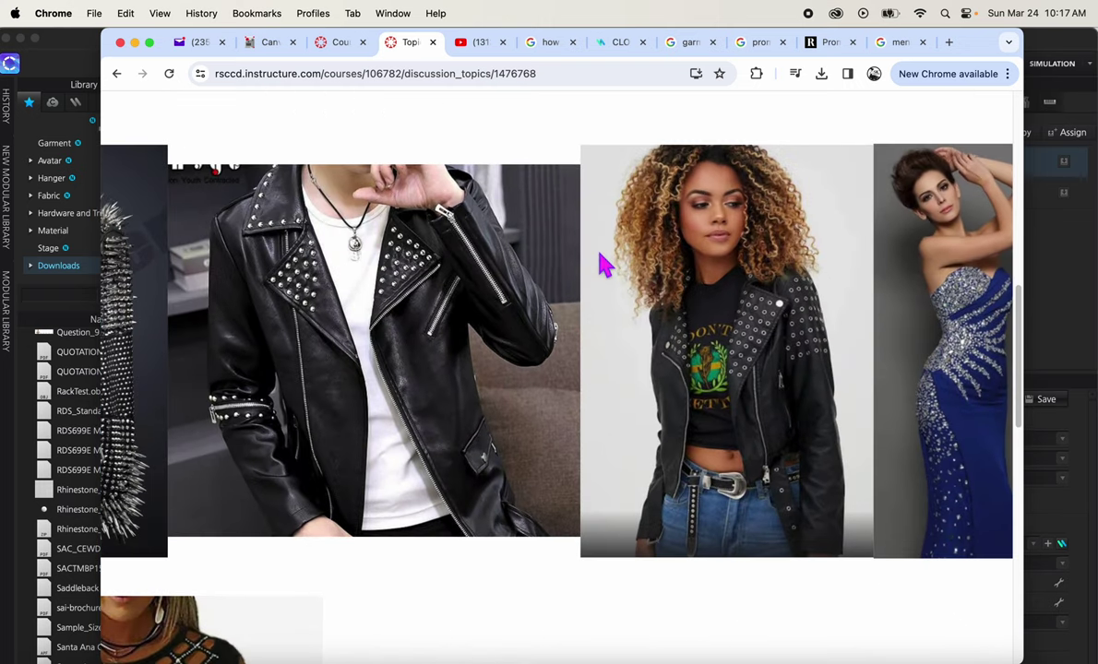
{"action": "scroll", "coordinate": [601, 264], "scroll_direction": "up", "scroll_amount": 2, "text": "ctrl"}
{"action": "scroll", "coordinate": [372, 288], "scroll_direction": "left", "scroll_amount": 5}
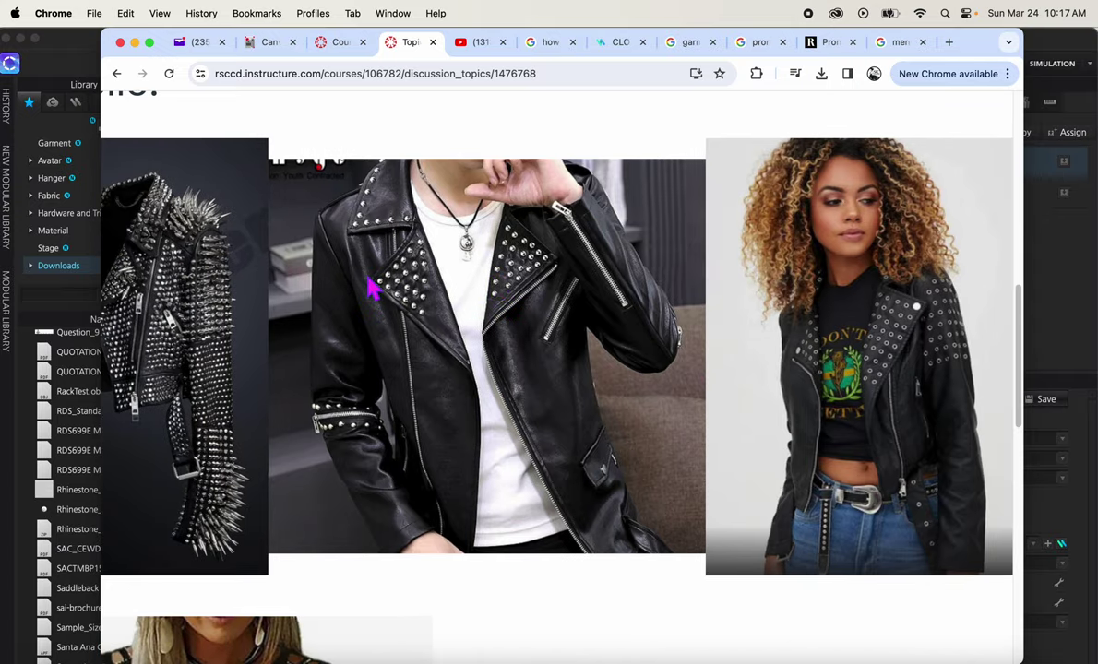
{"action": "scroll", "coordinate": [325, 373], "scroll_direction": "right", "scroll_amount": 4}
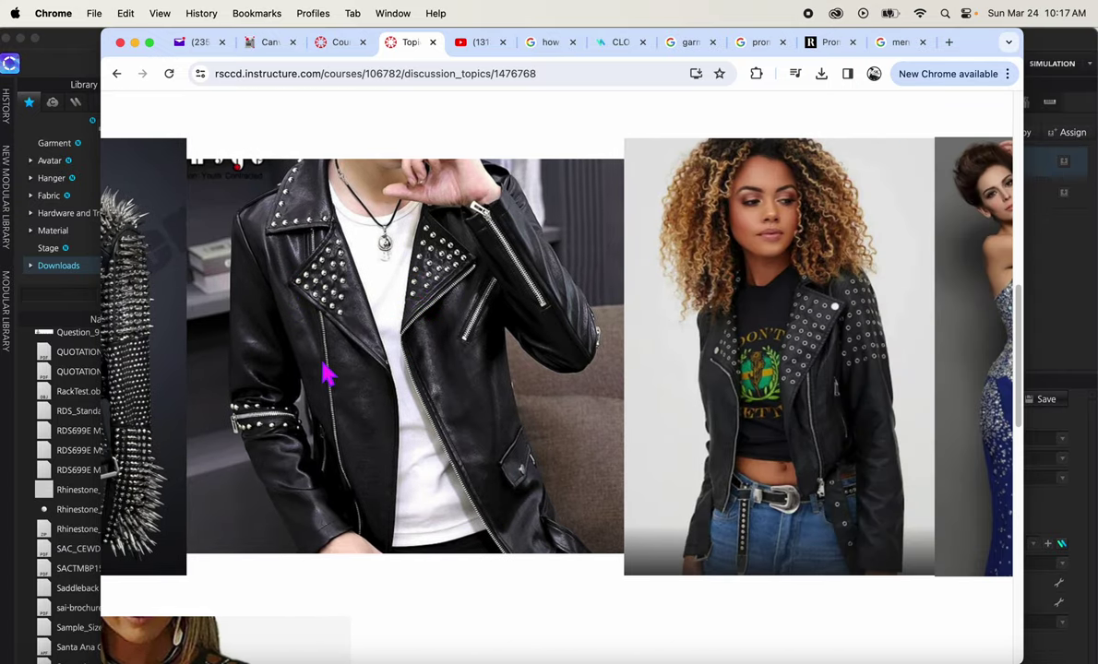
{"action": "scroll", "coordinate": [323, 373], "scroll_direction": "down", "scroll_amount": 5, "text": "ctrl"}
{"action": "scroll", "coordinate": [277, 547], "scroll_direction": "up", "scroll_amount": 4, "text": "ctrl"}
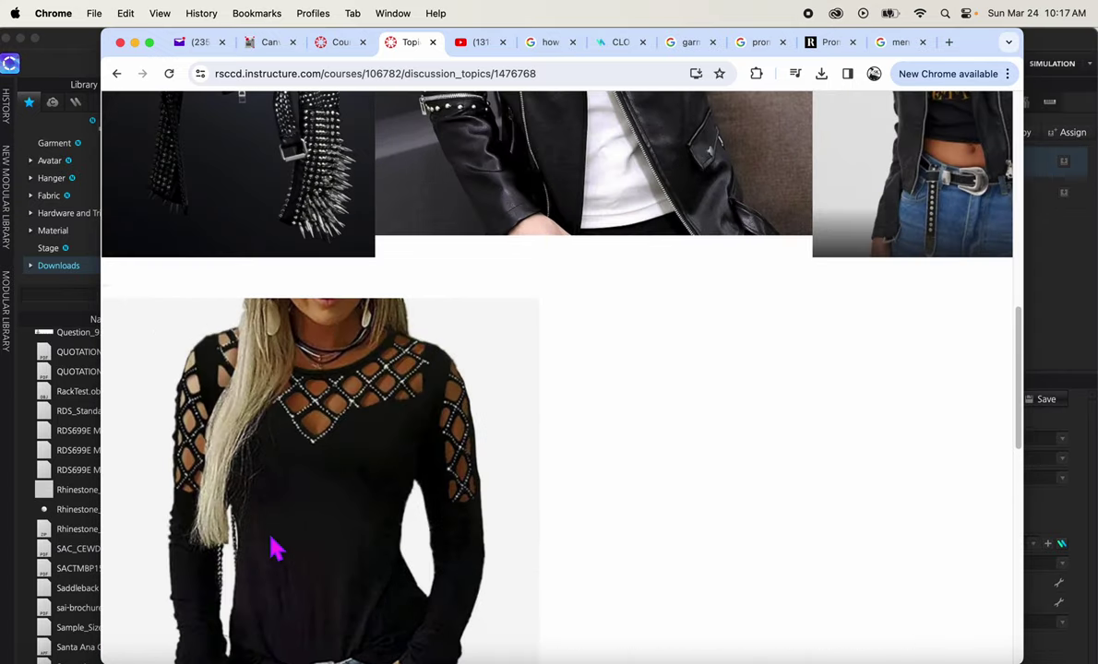
{"action": "scroll", "coordinate": [277, 547], "scroll_direction": "down", "scroll_amount": 5, "text": "ctrl"}
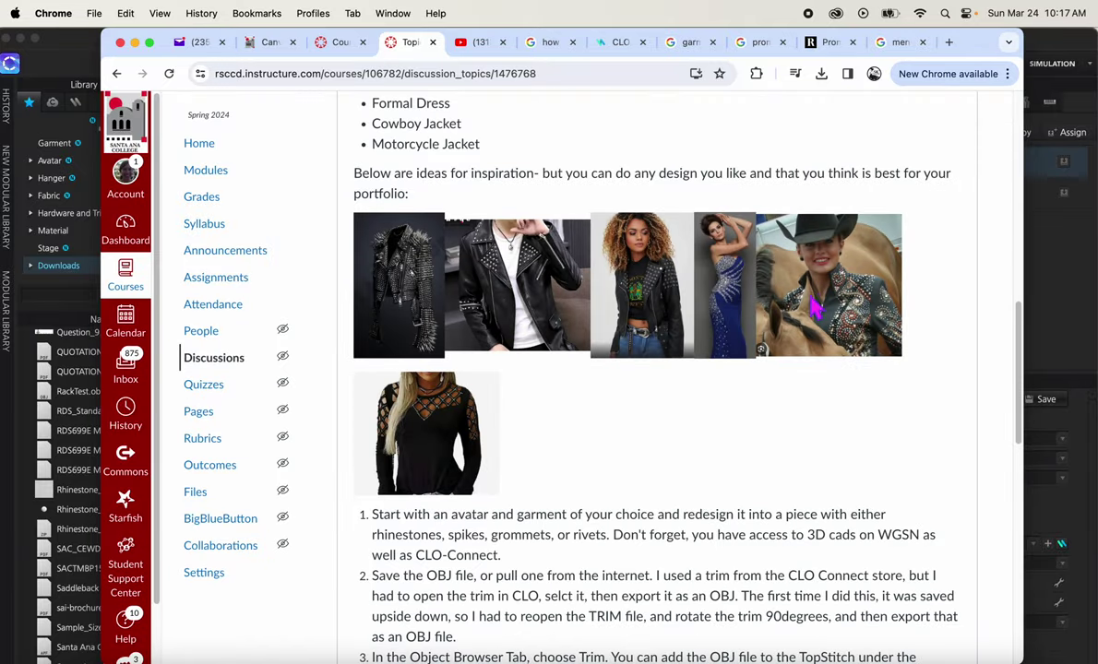
{"action": "scroll", "coordinate": [821, 307], "scroll_direction": "up", "scroll_amount": 5, "text": "ctrl"}
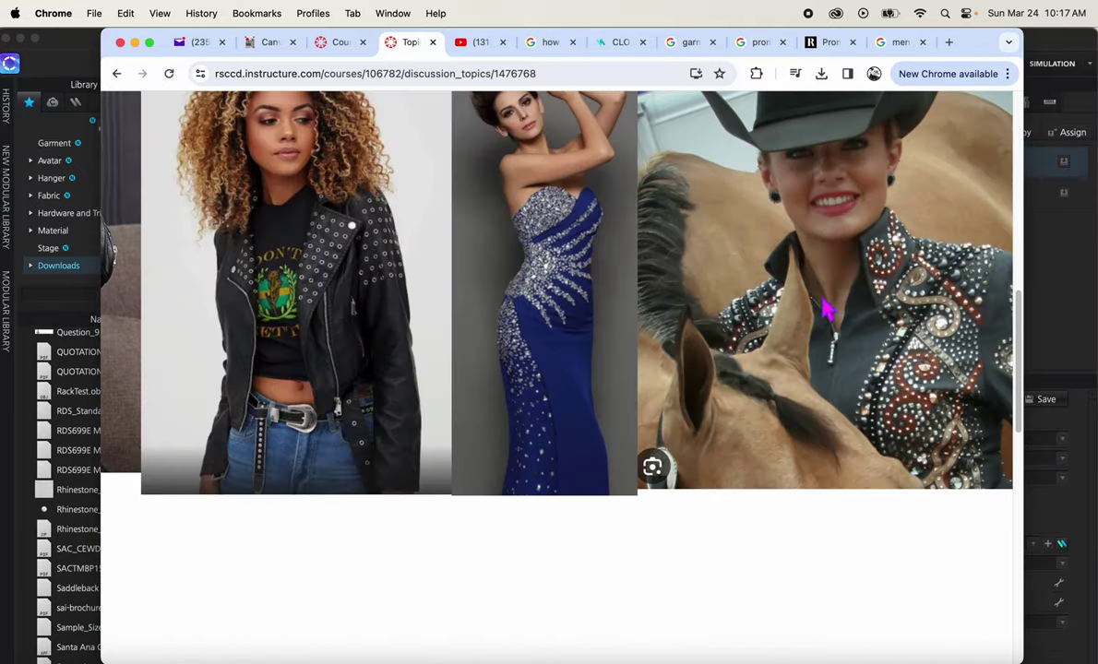
{"action": "scroll", "coordinate": [858, 281], "scroll_direction": "down", "scroll_amount": 5, "text": "ctrl"}
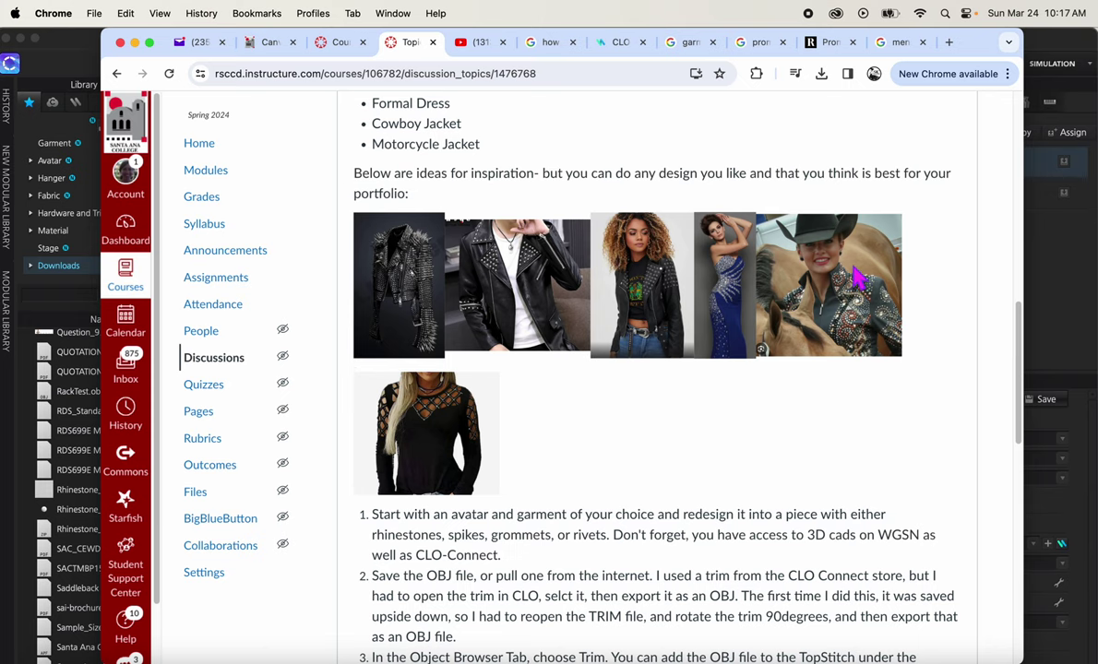
Scroll the Rhinestones Project discussion back to its title, then bring CLO 3D in front of Chrome.
{"action": "scroll", "coordinate": [791, 499], "scroll_direction": "up", "scroll_amount": 5}
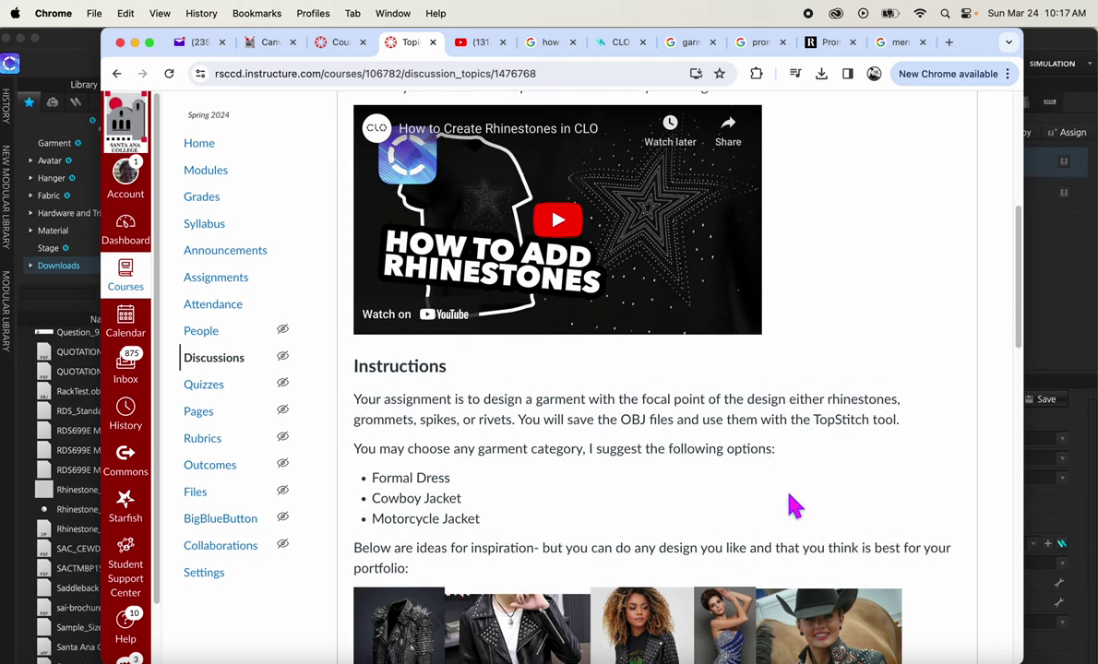
{"action": "scroll", "coordinate": [791, 505], "scroll_direction": "up", "scroll_amount": 1}
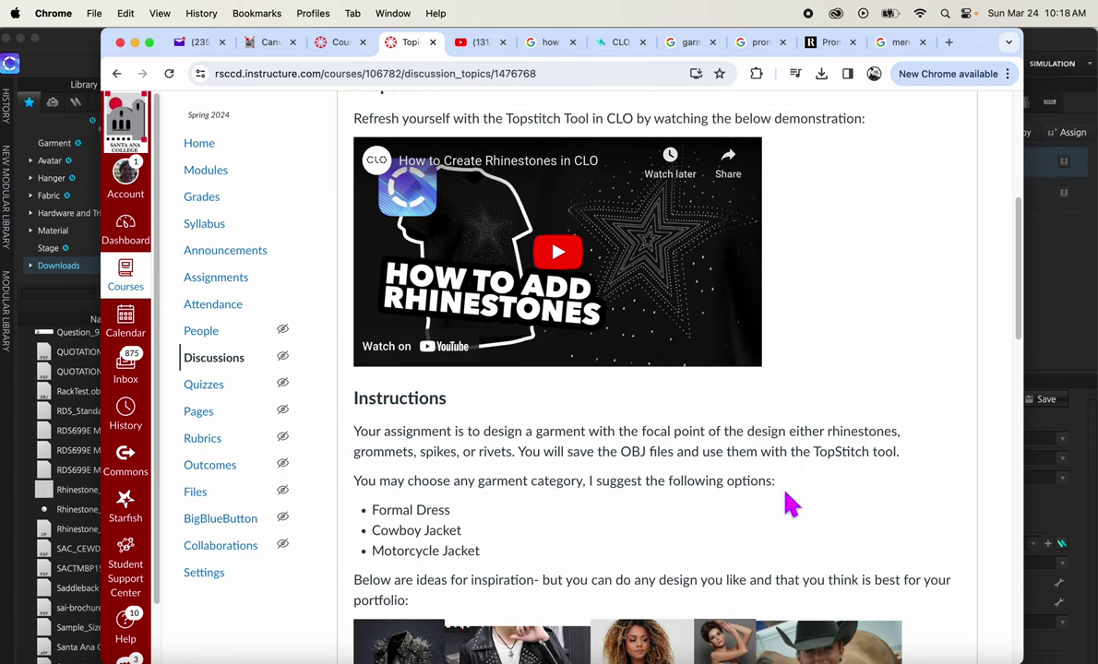
{"action": "scroll", "coordinate": [791, 503], "scroll_direction": "down", "scroll_amount": 4}
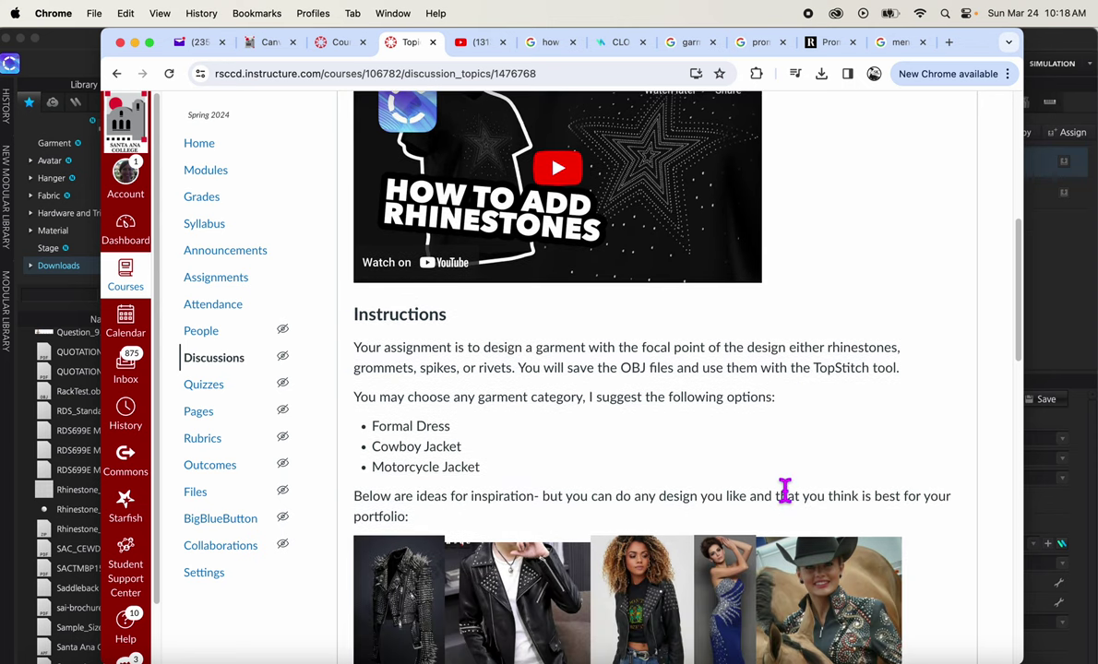
{"action": "scroll", "coordinate": [790, 499], "scroll_direction": "up", "scroll_amount": 10}
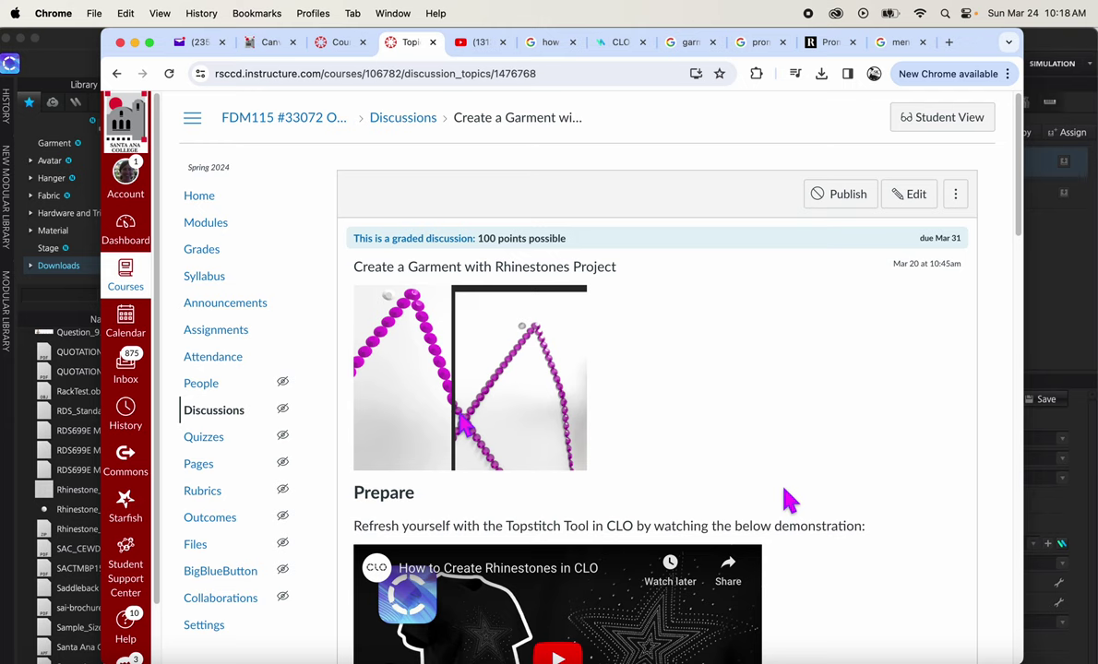
{"action": "scroll", "coordinate": [646, 415], "scroll_direction": "down", "scroll_amount": 1}
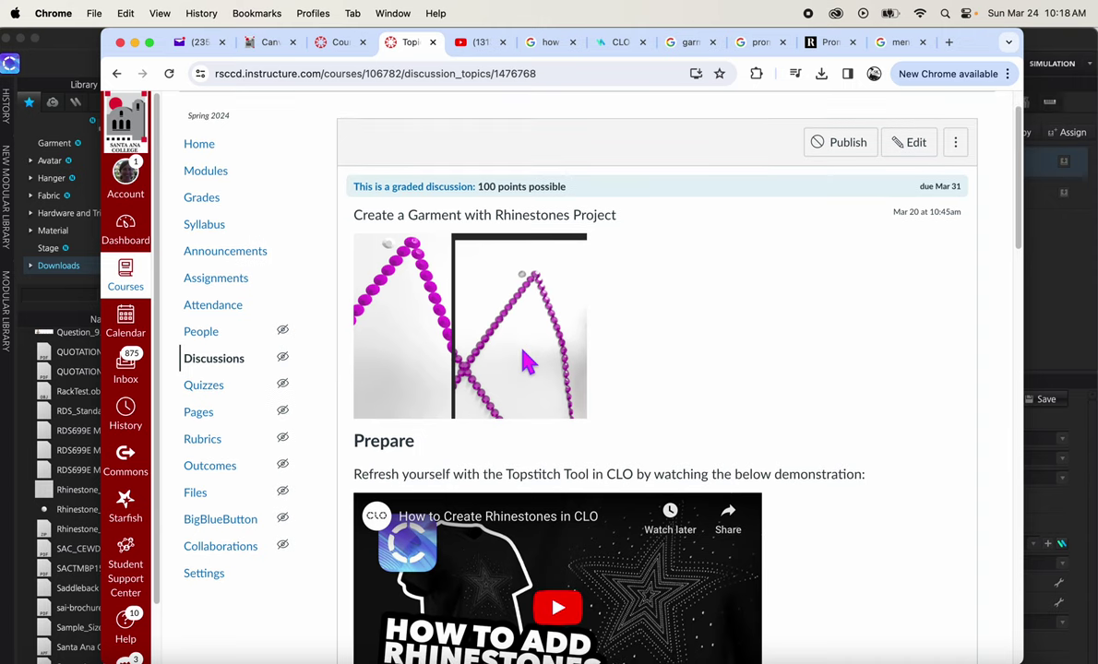
{"action": "scroll", "coordinate": [526, 362], "scroll_direction": "down", "scroll_amount": 1}
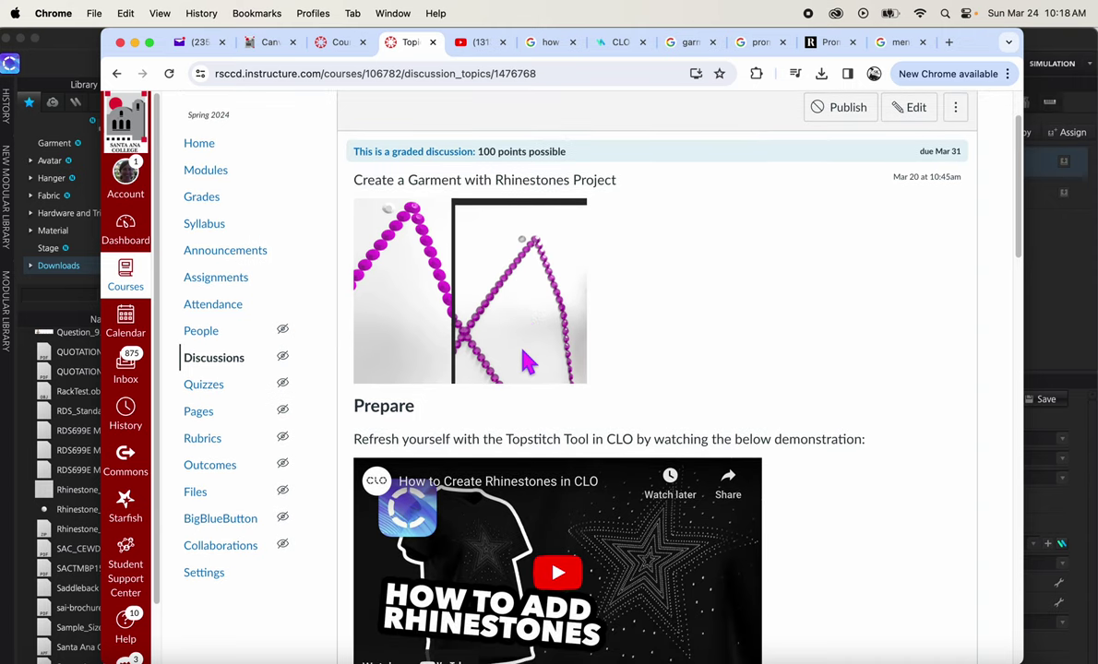
{"action": "scroll", "coordinate": [564, 478], "scroll_direction": "down", "scroll_amount": 1}
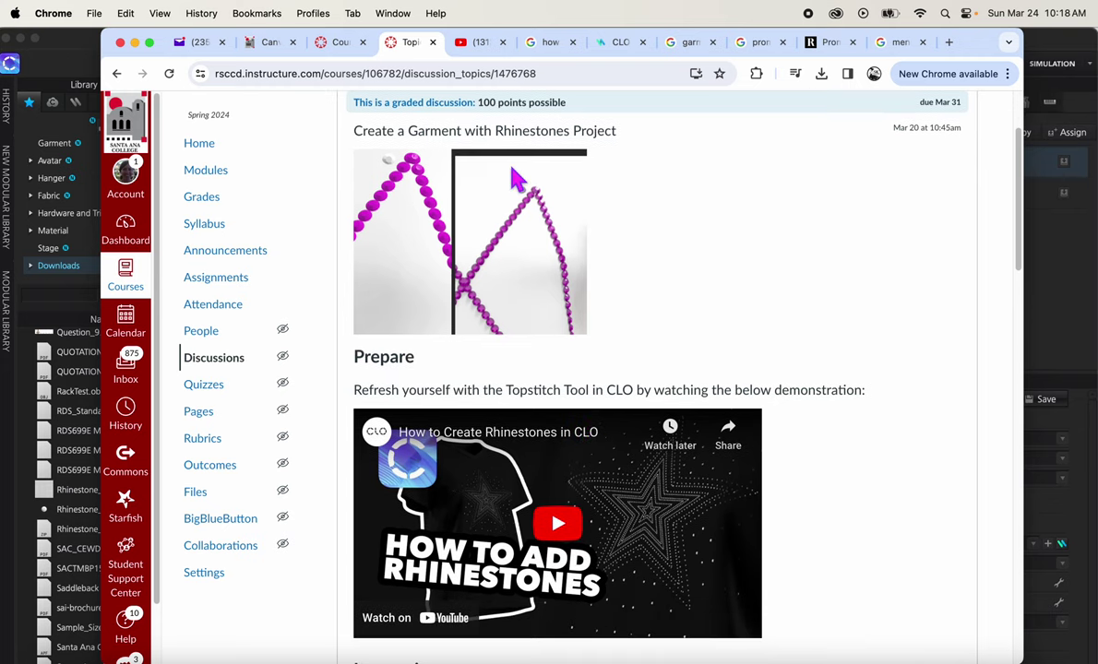
{"action": "left_click", "coordinate": [1087, 330]}
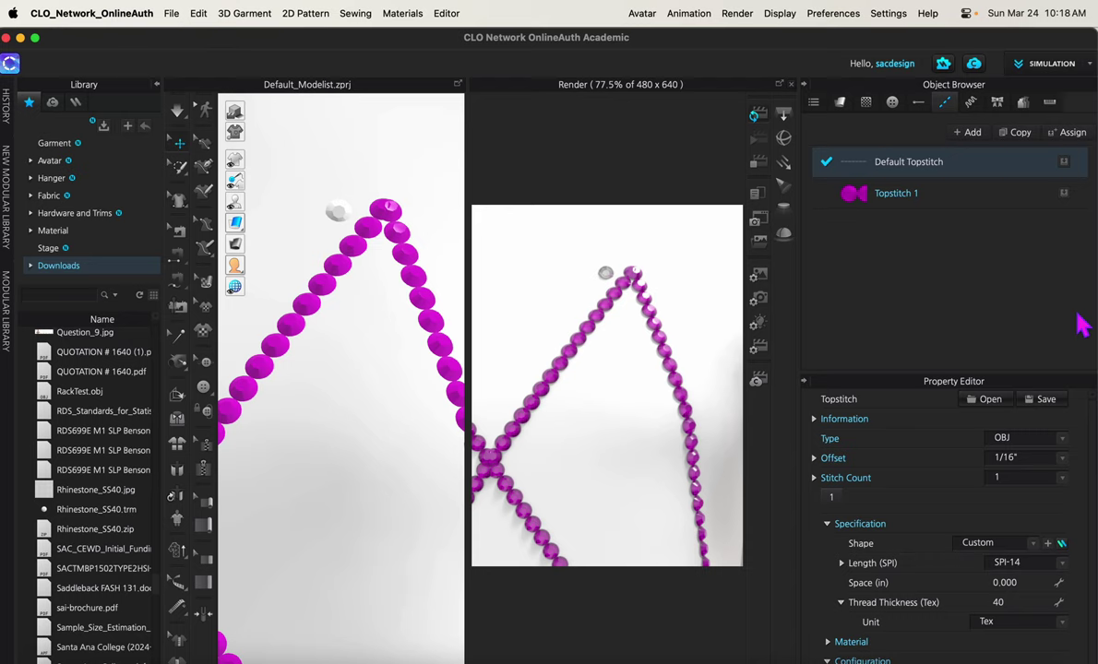
Close the Render window and delete the beaded straight internal lines on the front body.
{"action": "left_click", "coordinate": [790, 84]}
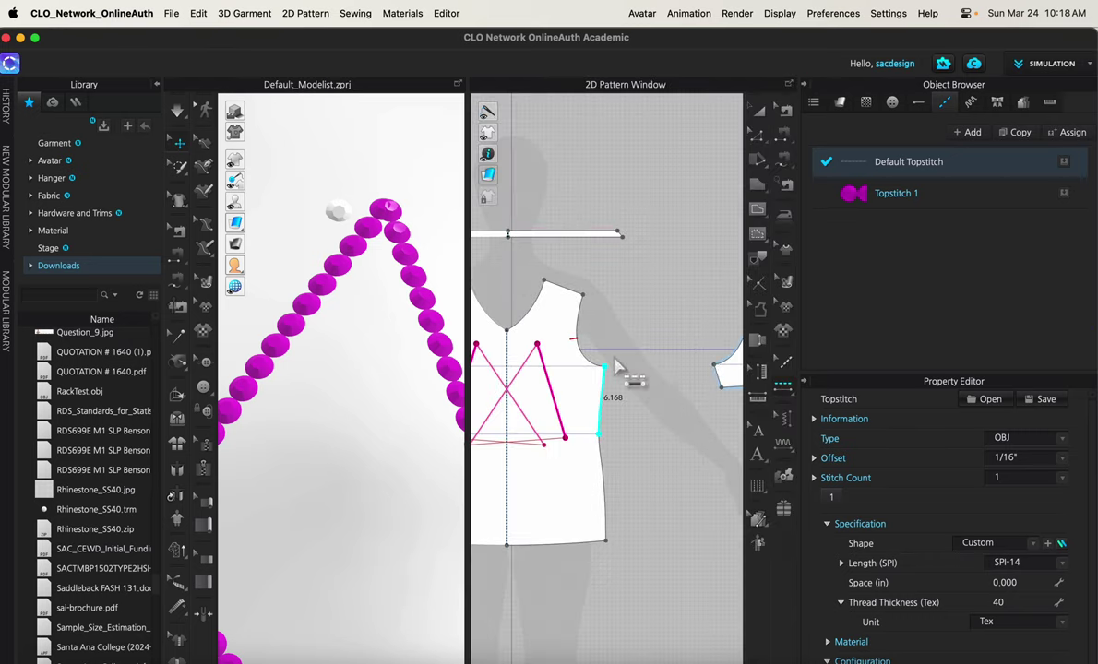
{"action": "scroll", "coordinate": [587, 347], "scroll_direction": "down", "scroll_amount": 2}
{"action": "left_click", "coordinate": [757, 134]}
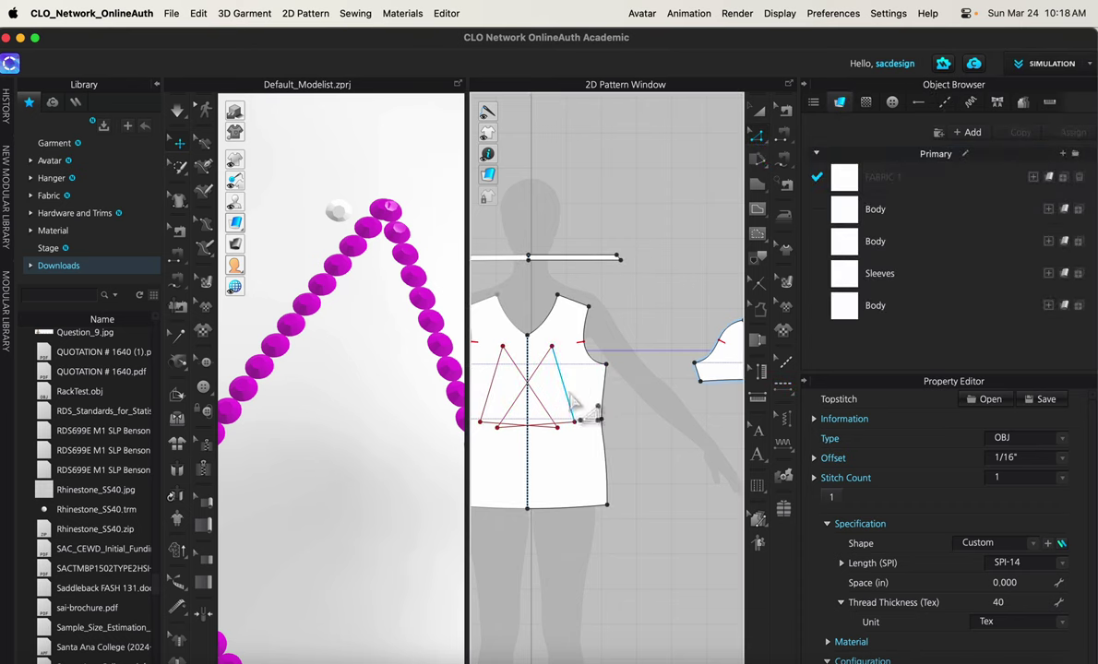
{"action": "left_click", "coordinate": [569, 406]}
{"action": "key", "text": "Delete"}
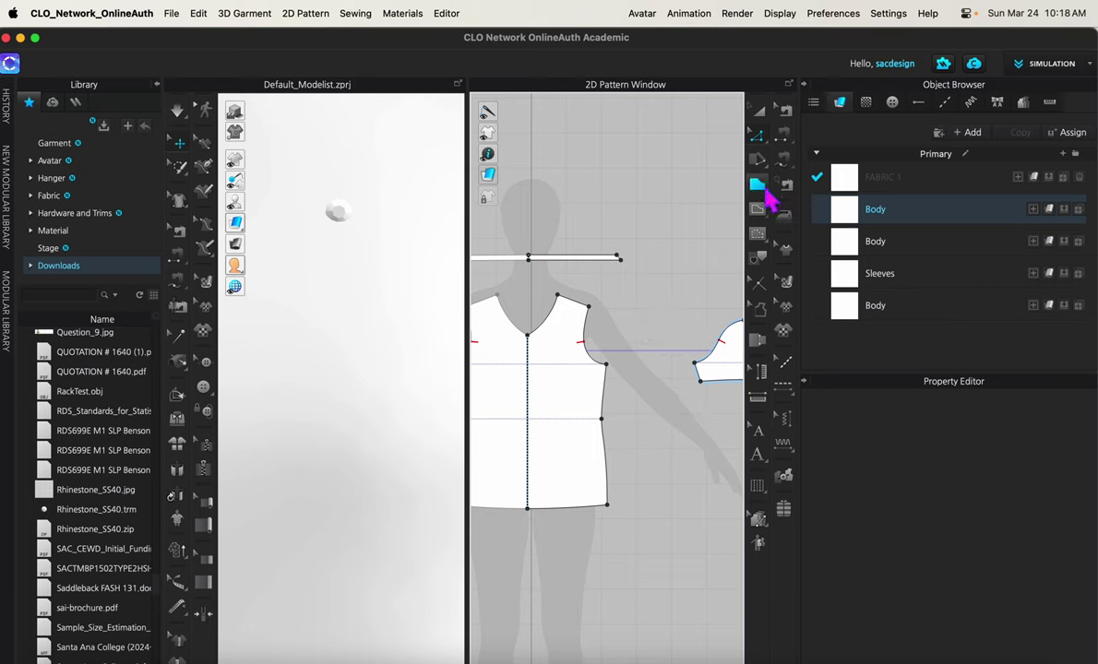
Draw a 9.124 in curved internal line on the front bodice, mirrored to the other side.
{"action": "left_click", "coordinate": [766, 181]}
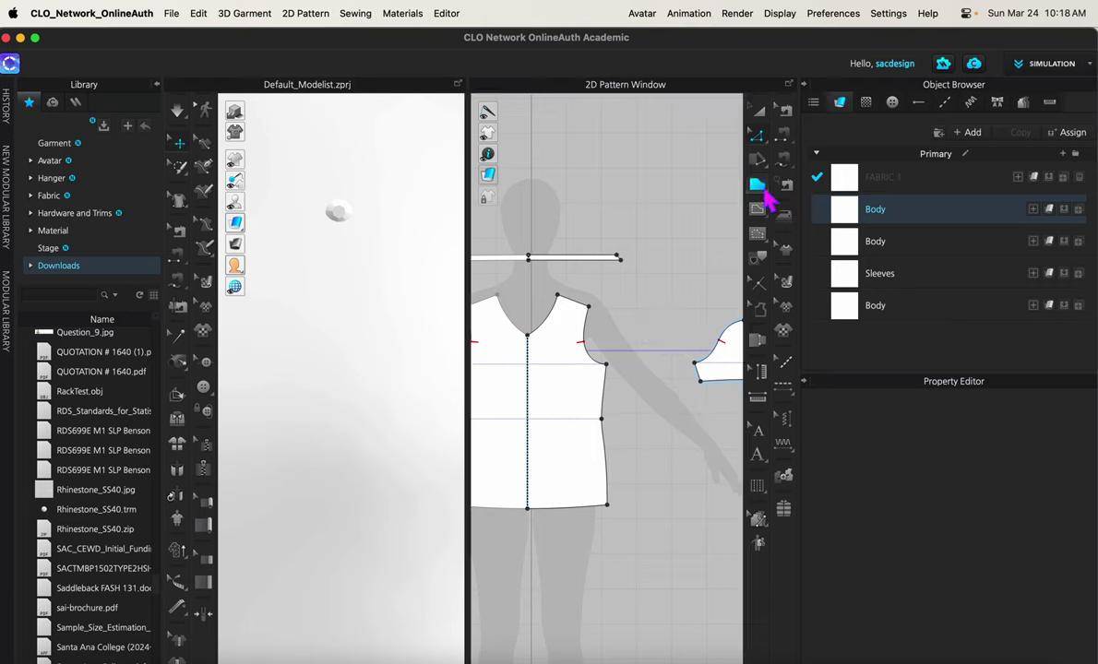
{"action": "left_click", "coordinate": [546, 349]}
{"action": "left_click_drag", "start_coordinate": [573, 434], "coordinate": [620, 447]}
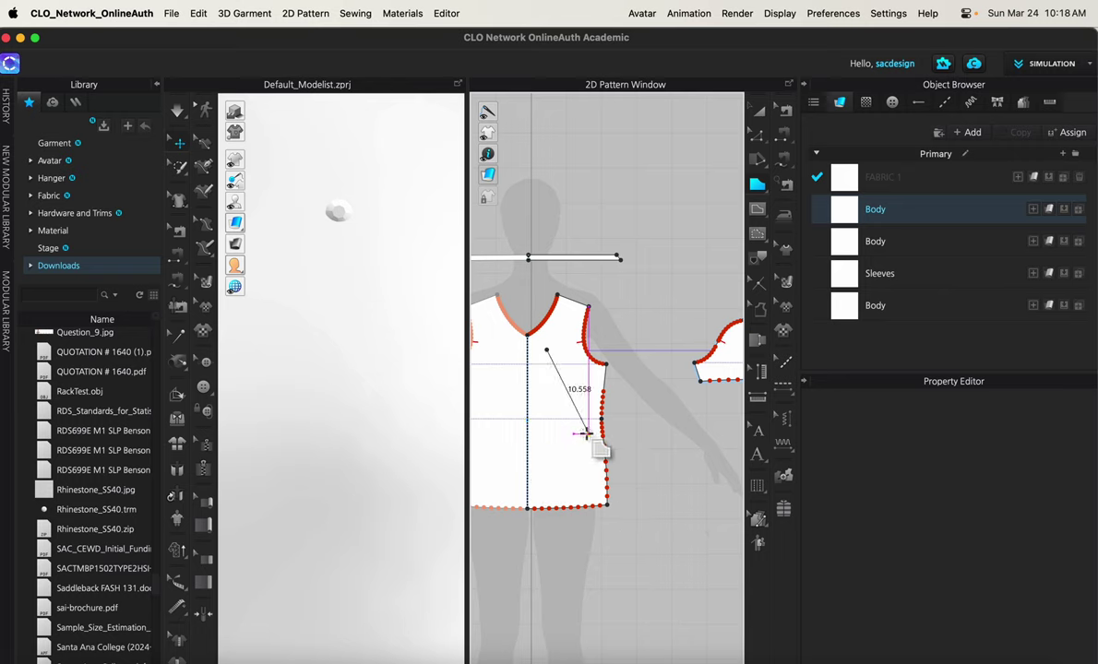
{"action": "mouse_move", "coordinate": [555, 429]}
{"action": "left_mouse_down"}
{"action": "mouse_move", "coordinate": [604, 444]}
{"action": "mouse_move", "coordinate": [562, 438]}
{"action": "left_mouse_up"}
{"action": "right_click", "coordinate": [563, 440]}
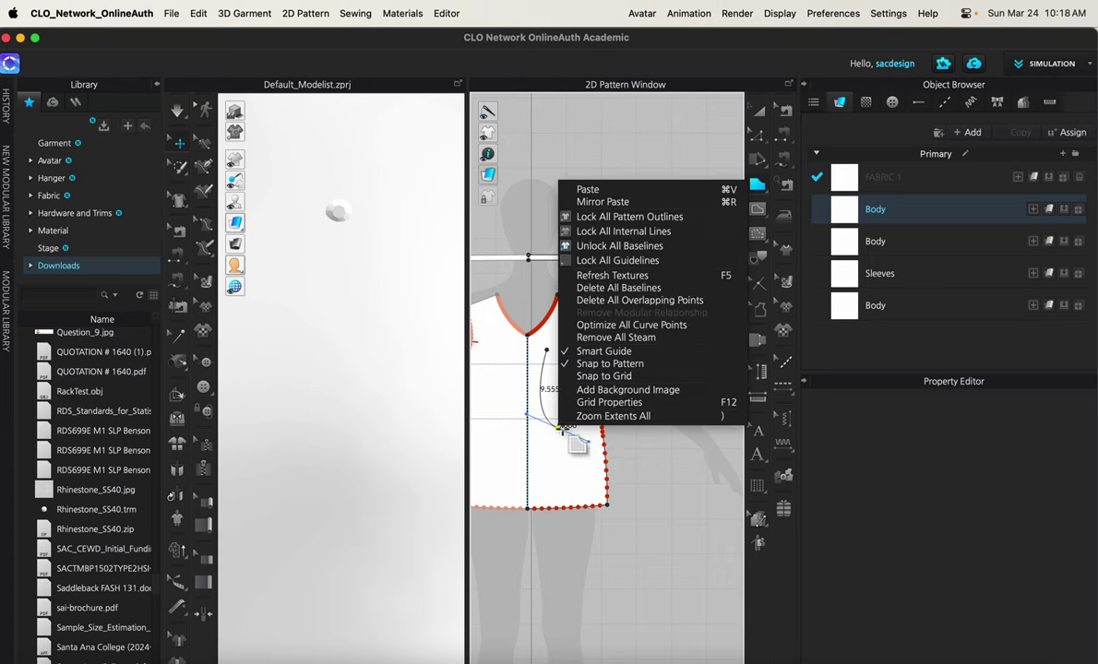
{"action": "key", "text": "Escape"}
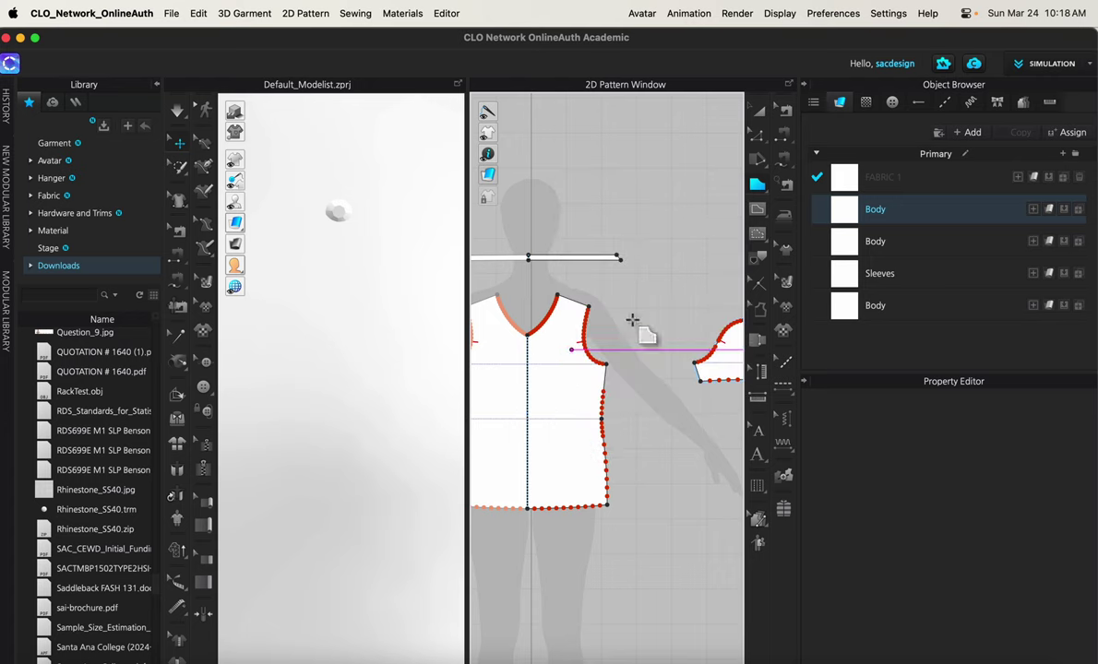
{"action": "left_click", "coordinate": [758, 211]}
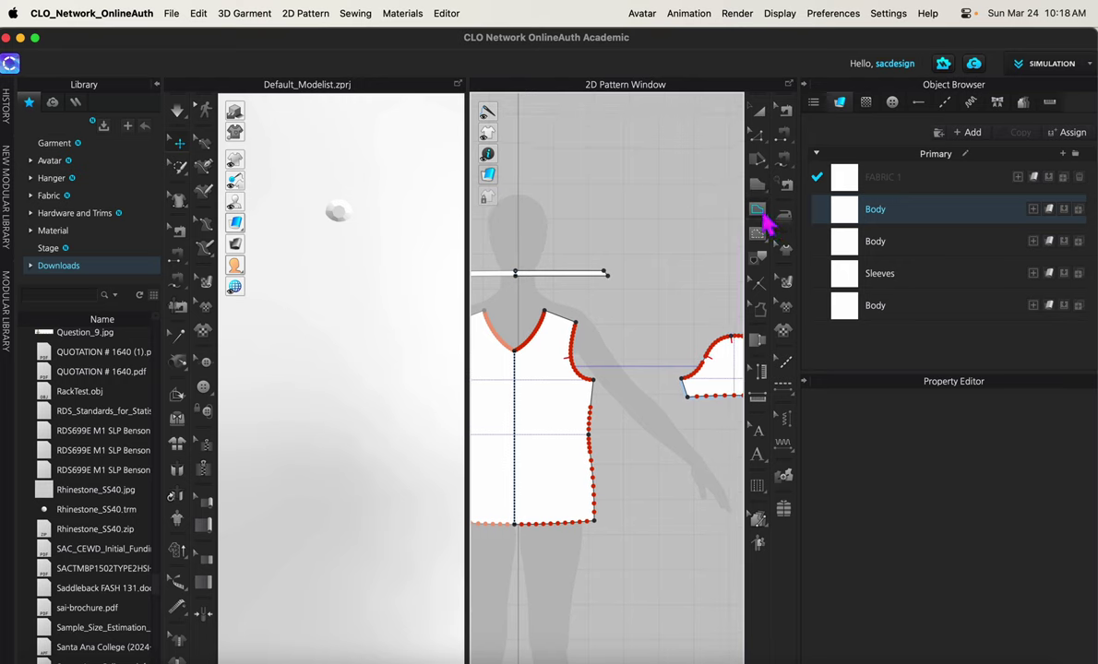
{"action": "left_click", "coordinate": [545, 388]}
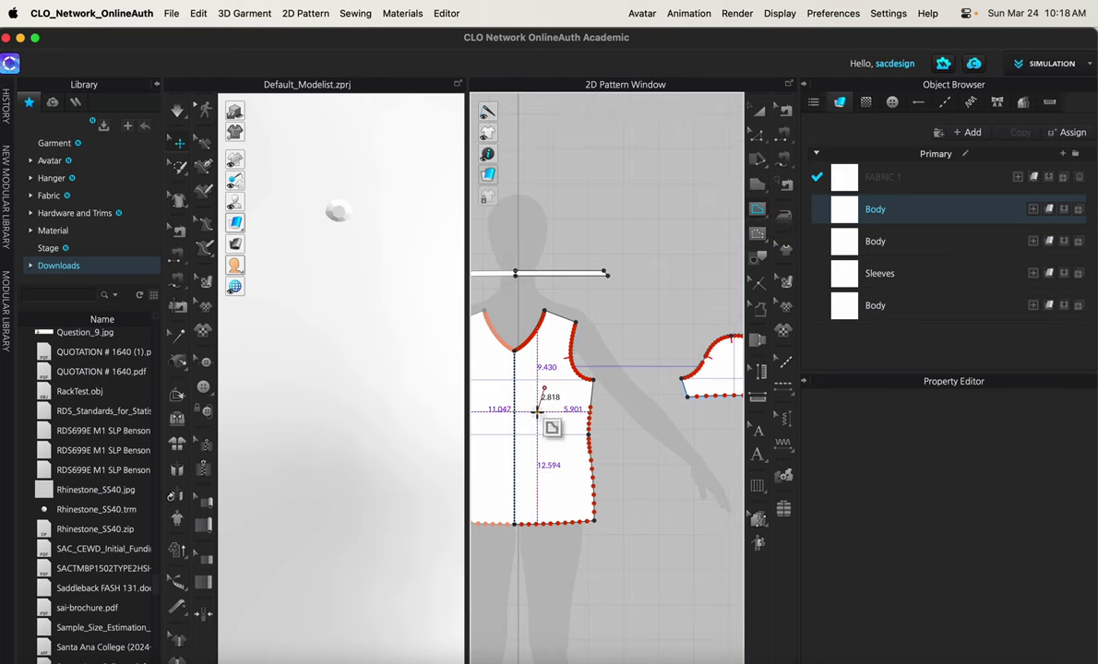
{"action": "left_click", "coordinate": [553, 458]}
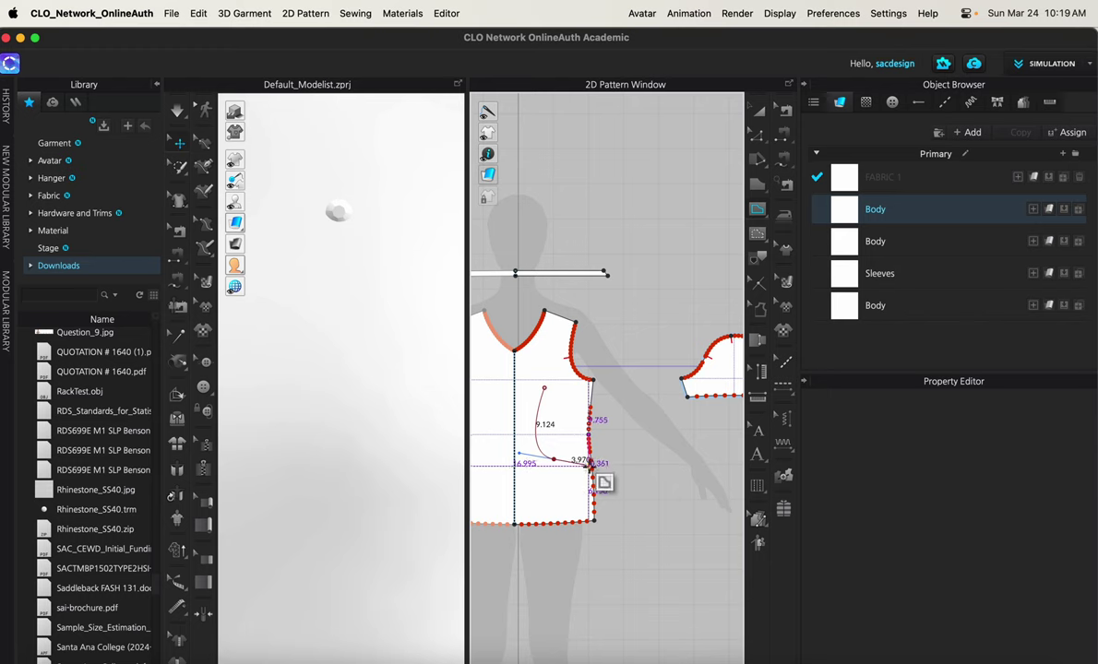
{"action": "key", "text": "Return"}
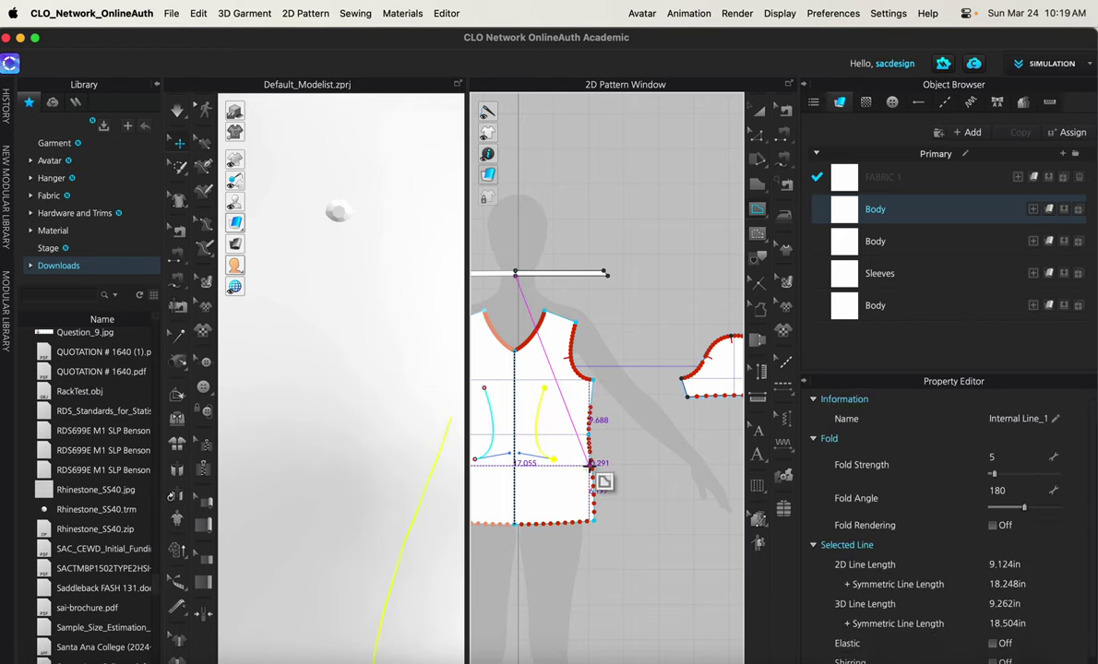
Select Default Topstitch in the Topstitch list and open the CLO Connect trim store from its Shape setting.
{"action": "left_click", "coordinate": [947, 103]}
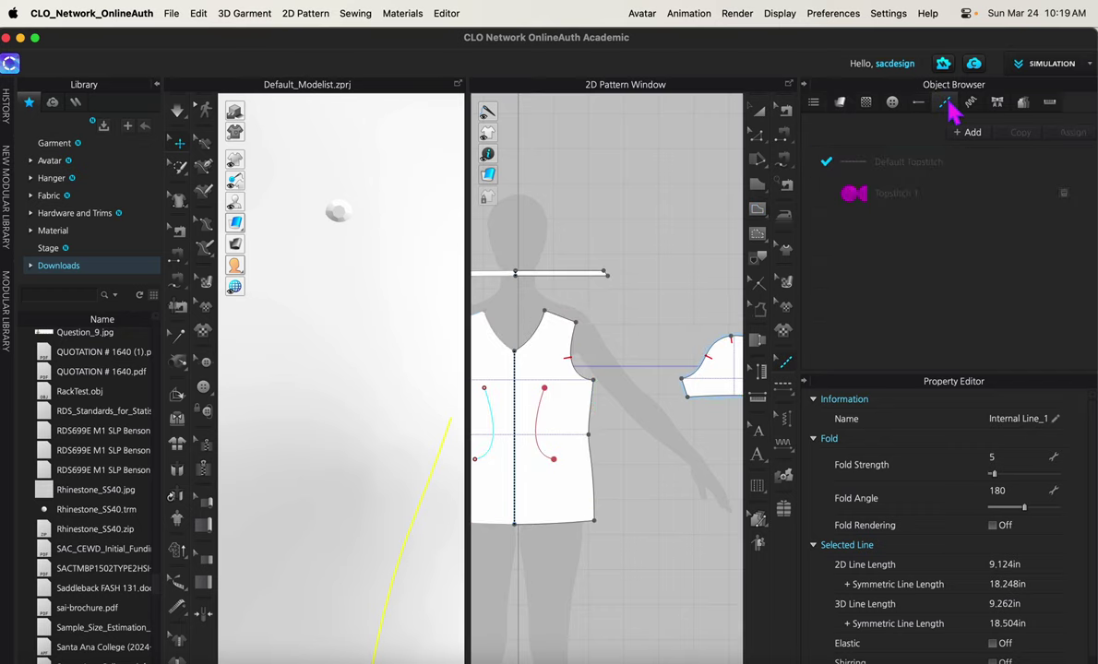
{"action": "left_click", "coordinate": [940, 173]}
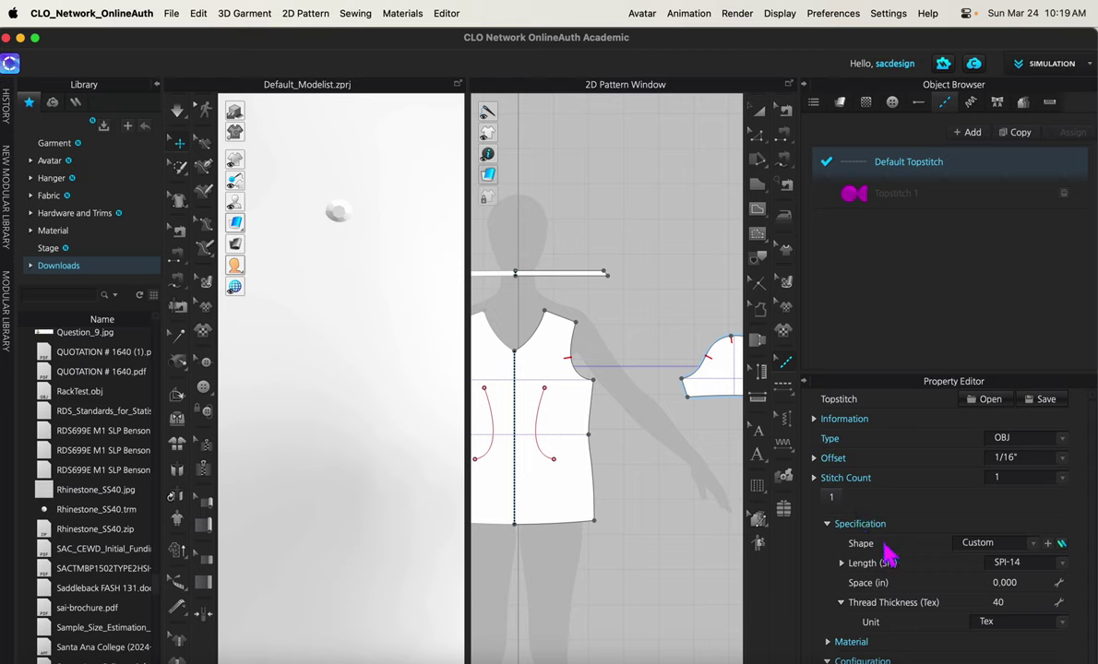
{"action": "left_click", "coordinate": [1062, 545]}
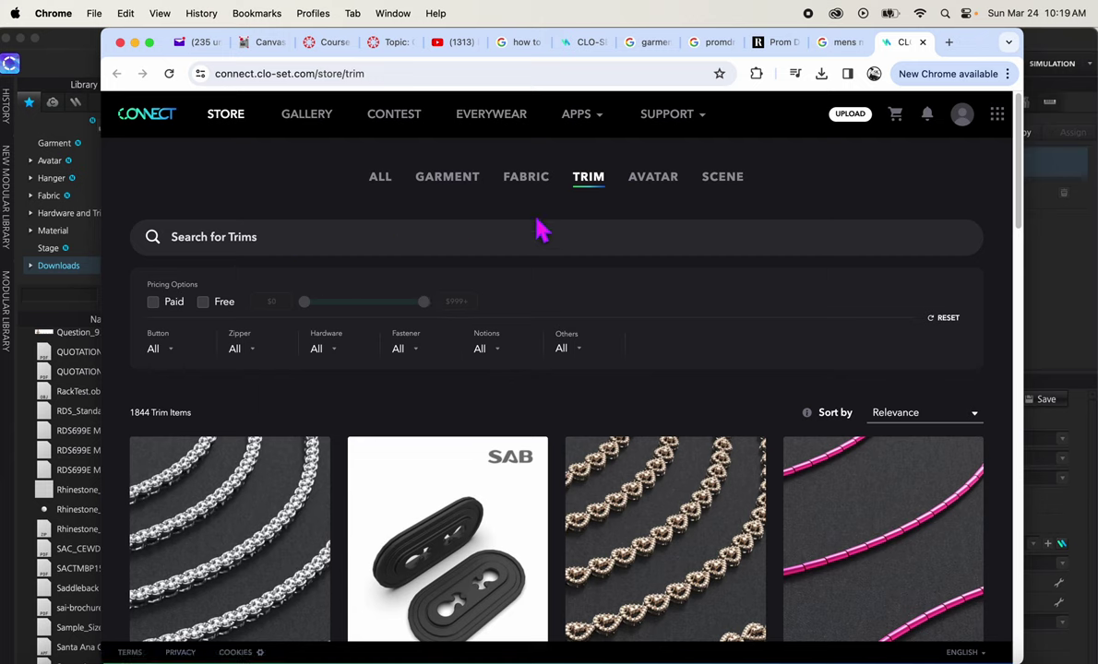
Search the trim store for 'rhinestone' and filter the results to free trims.
{"action": "left_click", "coordinate": [403, 242]}
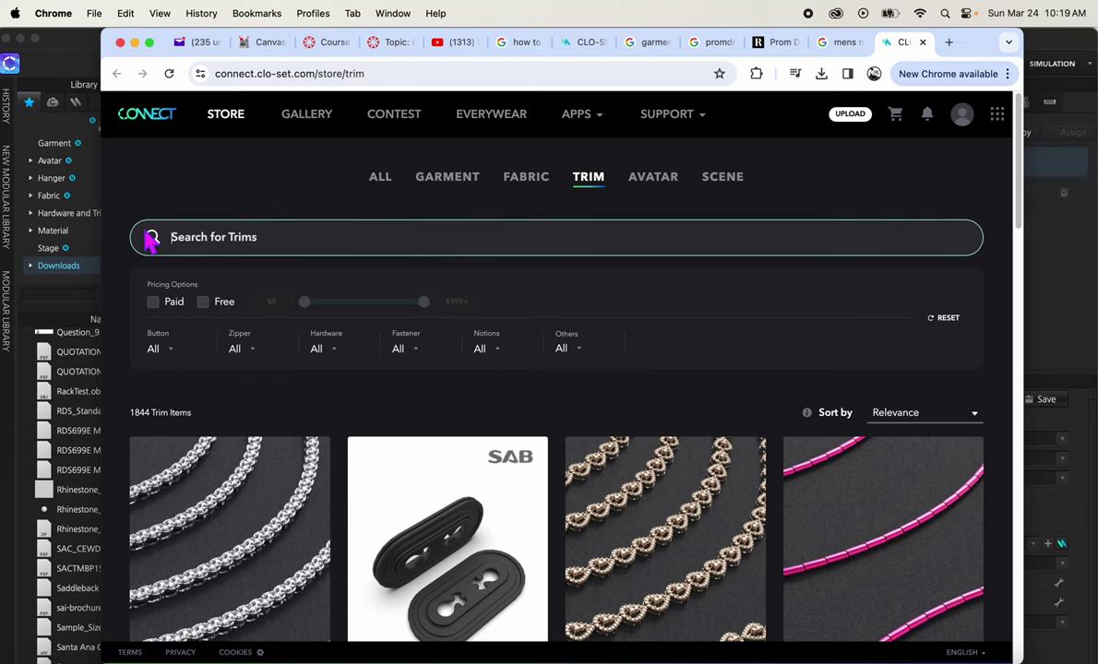
{"action": "left_click", "coordinate": [218, 241]}
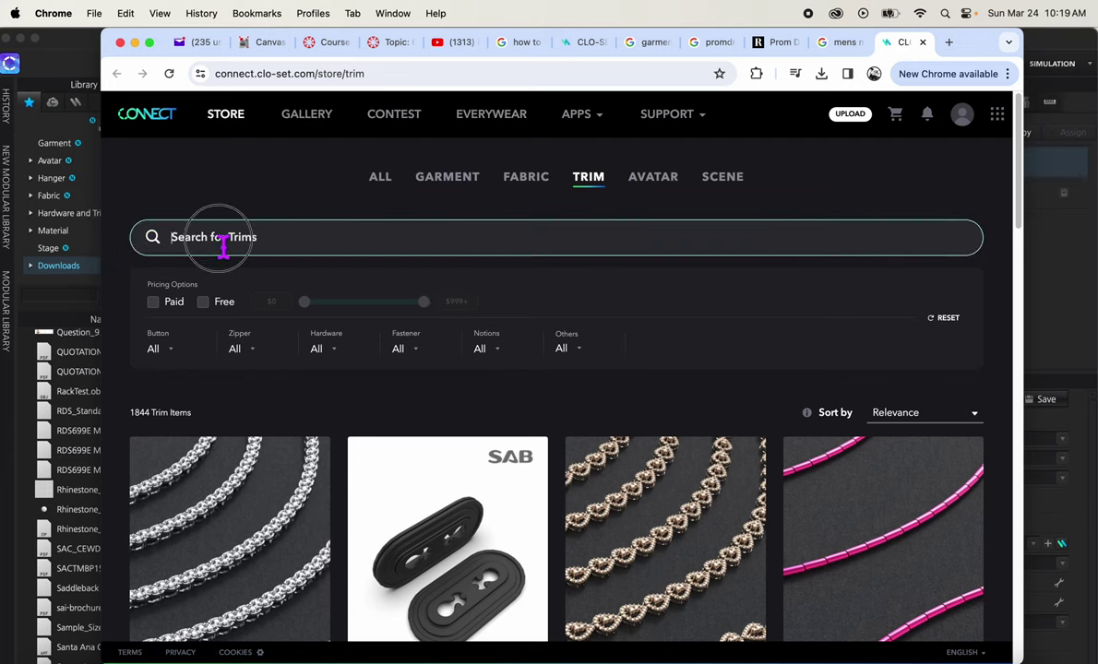
{"action": "left_click", "coordinate": [185, 235]}
{"action": "type", "text": "rh"}
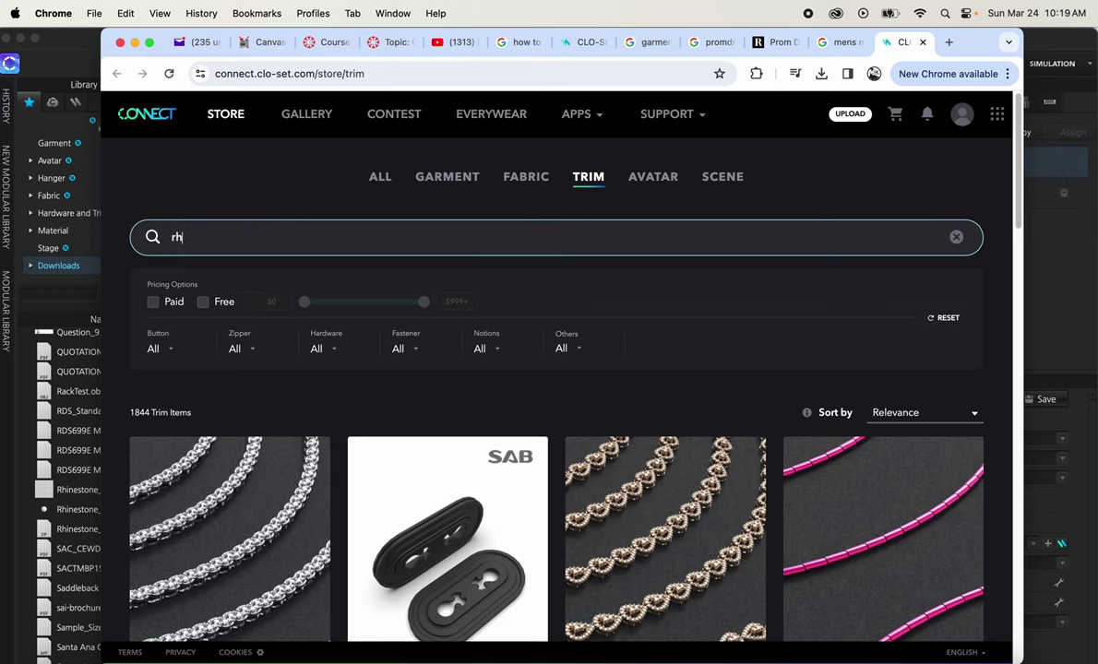
{"action": "type", "text": "inestone"}
{"action": "key", "text": "Return"}
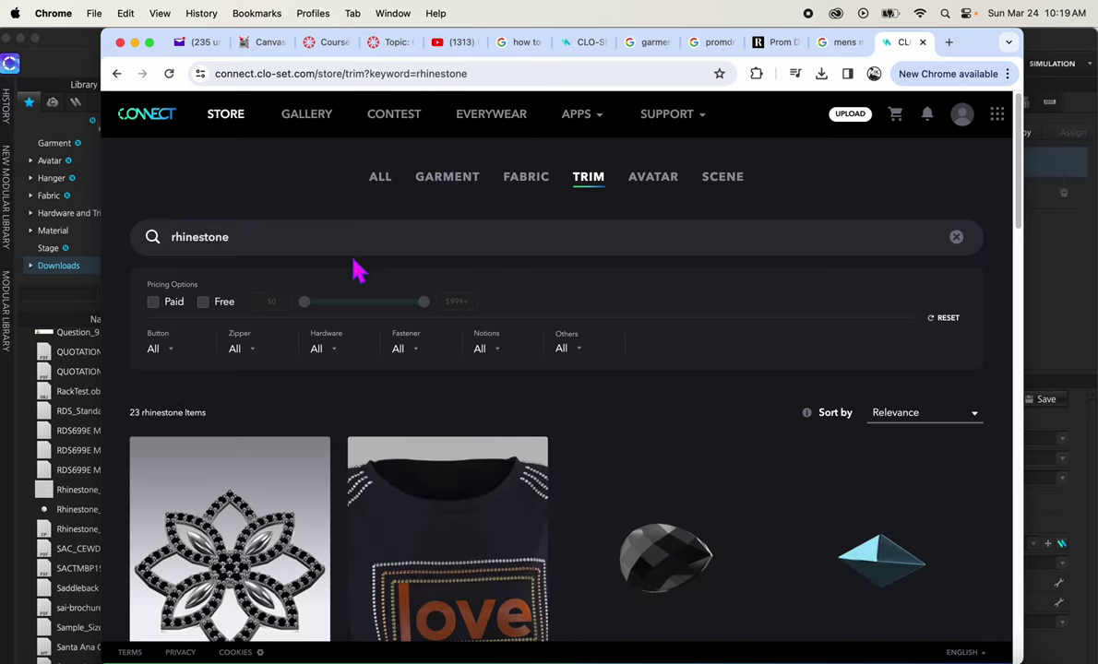
{"action": "left_click", "coordinate": [205, 300]}
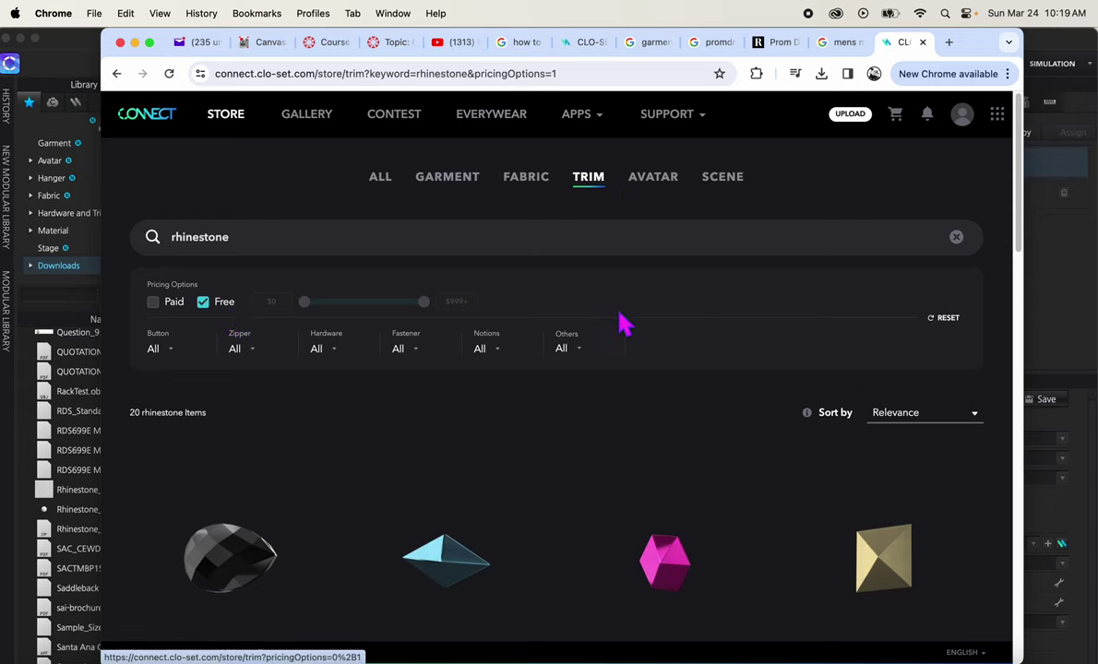
Browse the 20 free results and open the Nailhead_Pyramid_Square item.
{"action": "scroll", "coordinate": [779, 448], "scroll_direction": "down", "scroll_amount": 5}
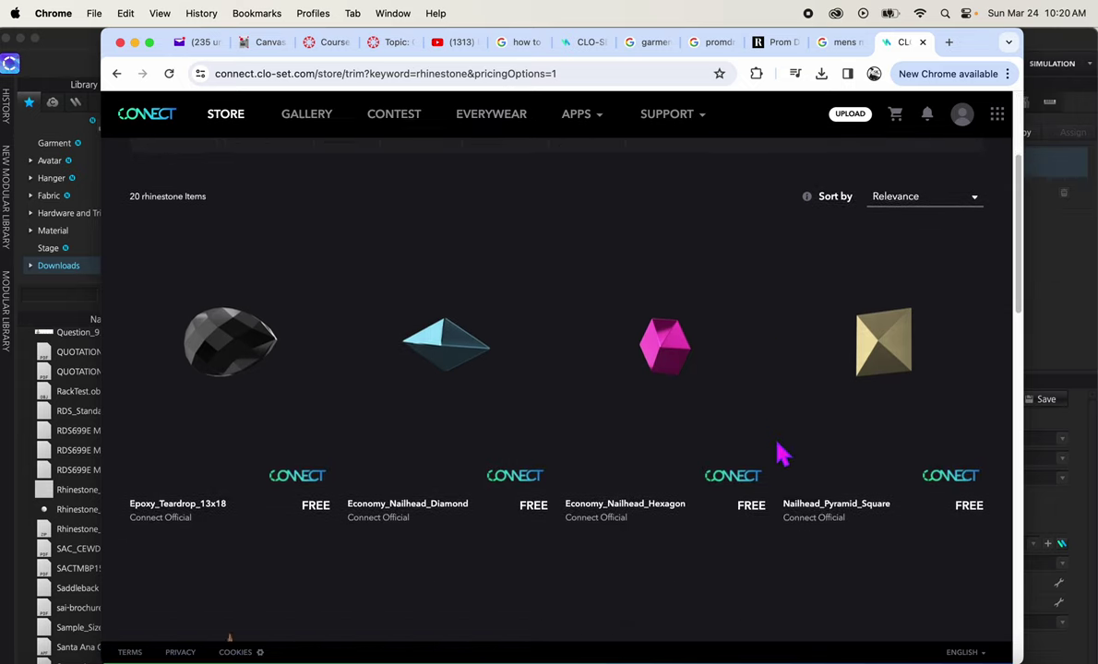
{"action": "scroll", "coordinate": [780, 452], "scroll_direction": "down", "scroll_amount": 10}
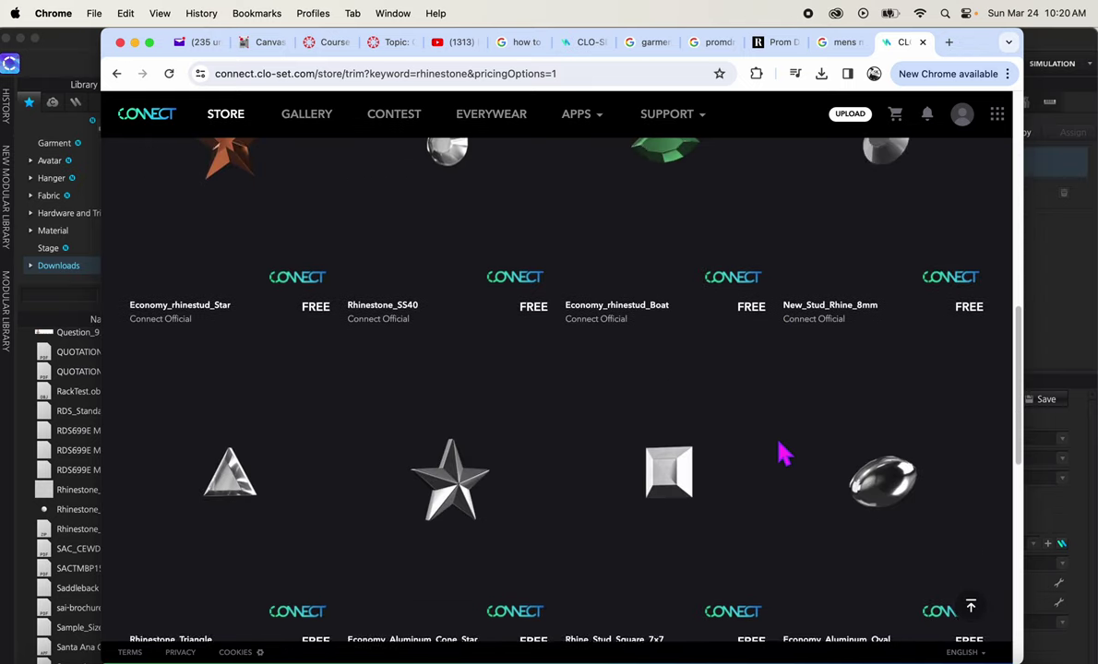
{"action": "scroll", "coordinate": [779, 452], "scroll_direction": "up", "scroll_amount": 7}
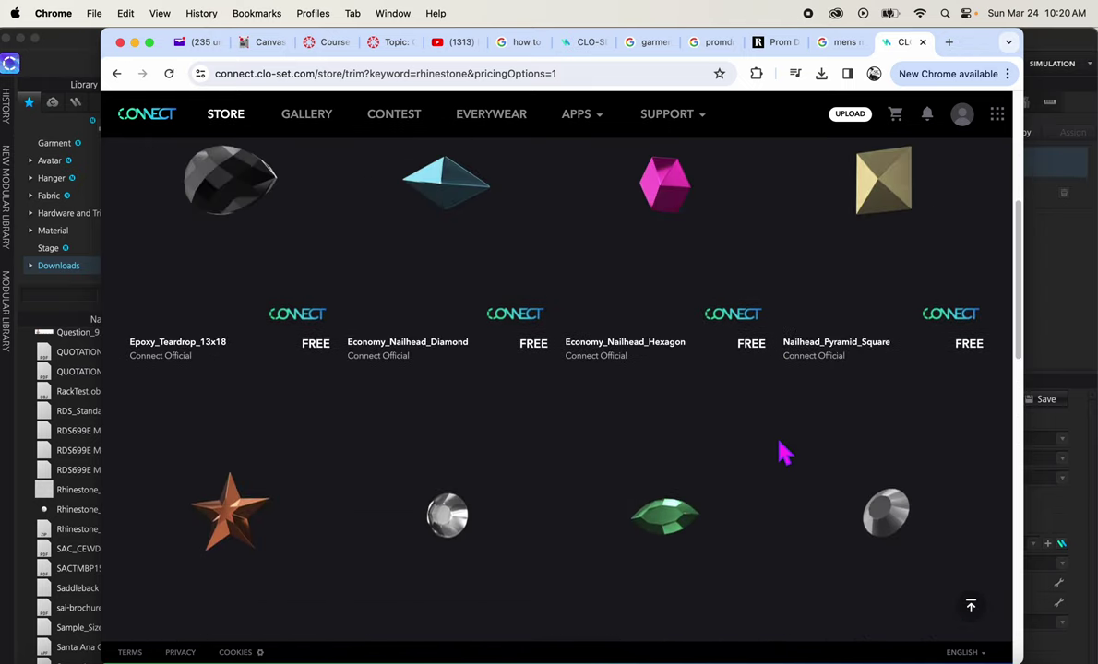
{"action": "scroll", "coordinate": [779, 452], "scroll_direction": "up", "scroll_amount": 5}
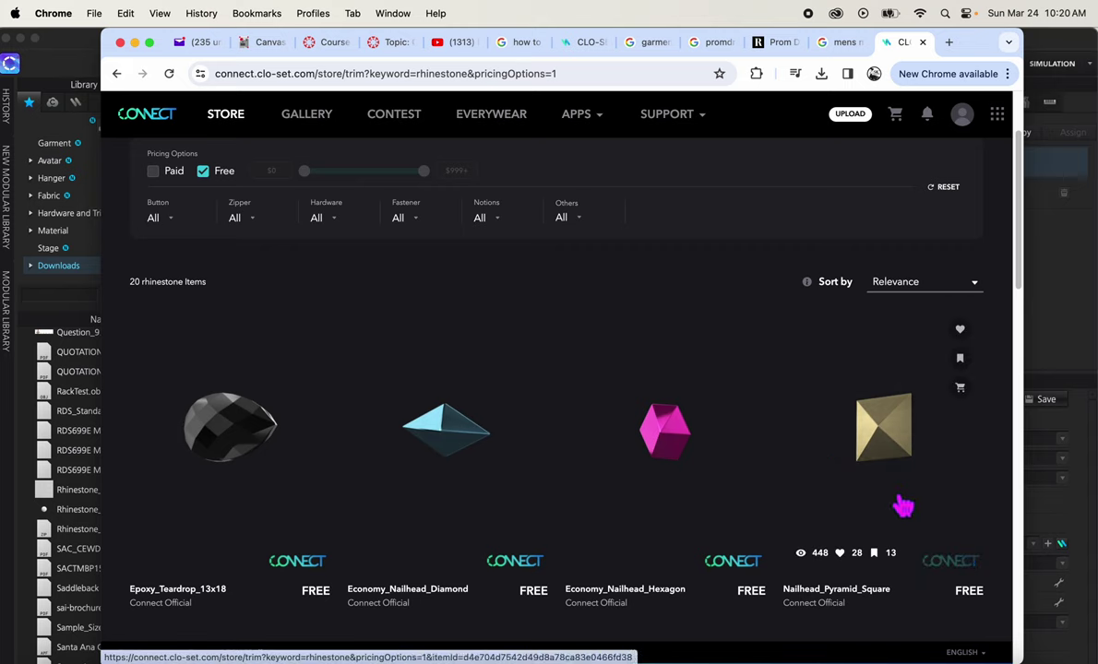
{"action": "left_click", "coordinate": [891, 448]}
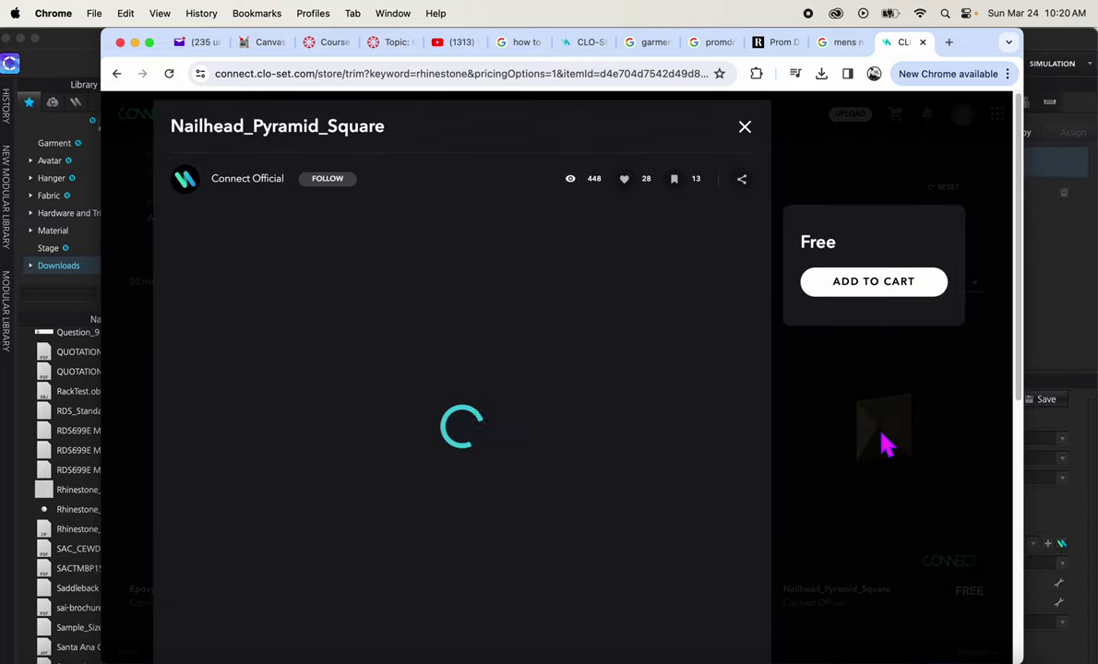
Add the free Nailhead_Pyramid_Square trim to the cart.
{"action": "left_click", "coordinate": [862, 286]}
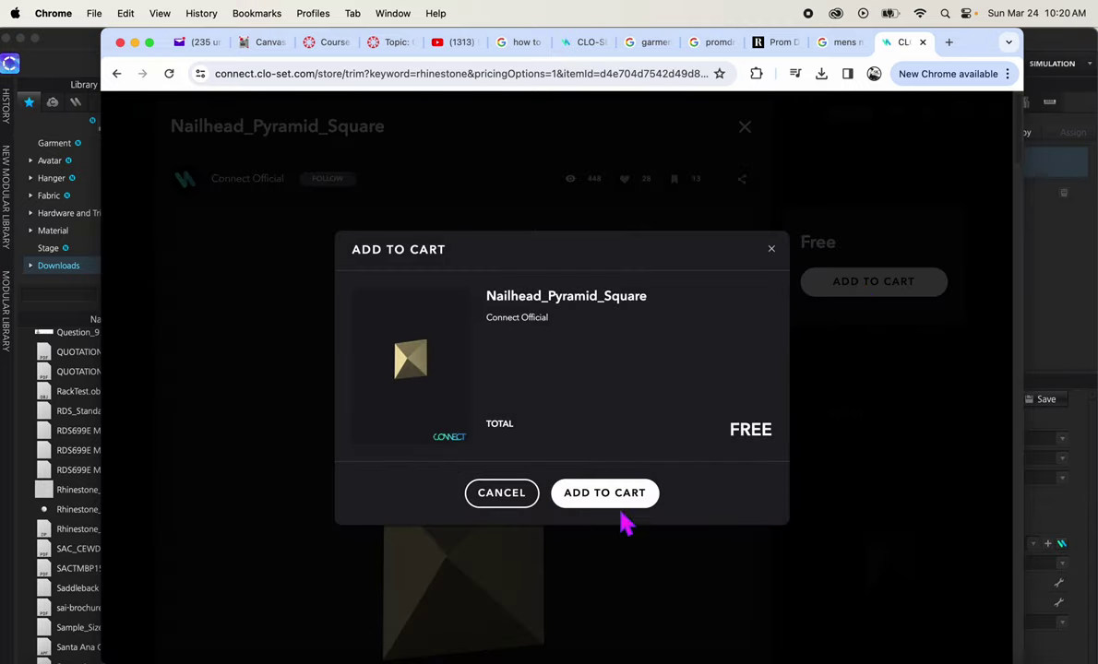
{"action": "left_click", "coordinate": [590, 489]}
{"action": "left_click", "coordinate": [745, 127]}
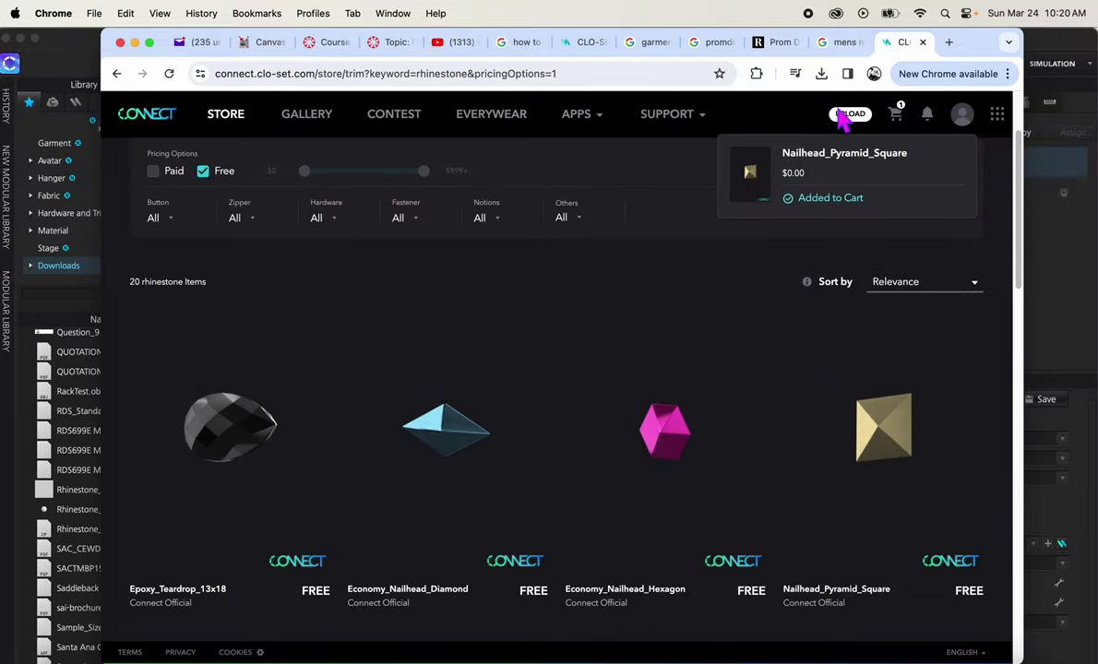
Place the free order accepting the Terms of Service, download the zip, and return to CLO 3D.
{"action": "left_click", "coordinate": [896, 114]}
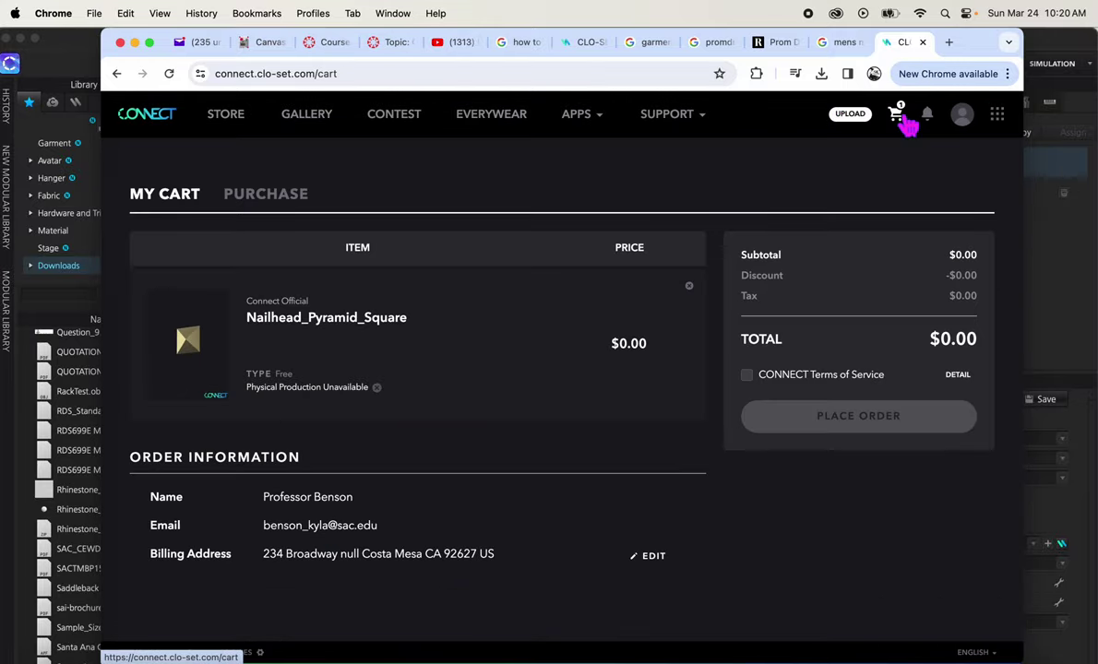
{"action": "left_click", "coordinate": [786, 384]}
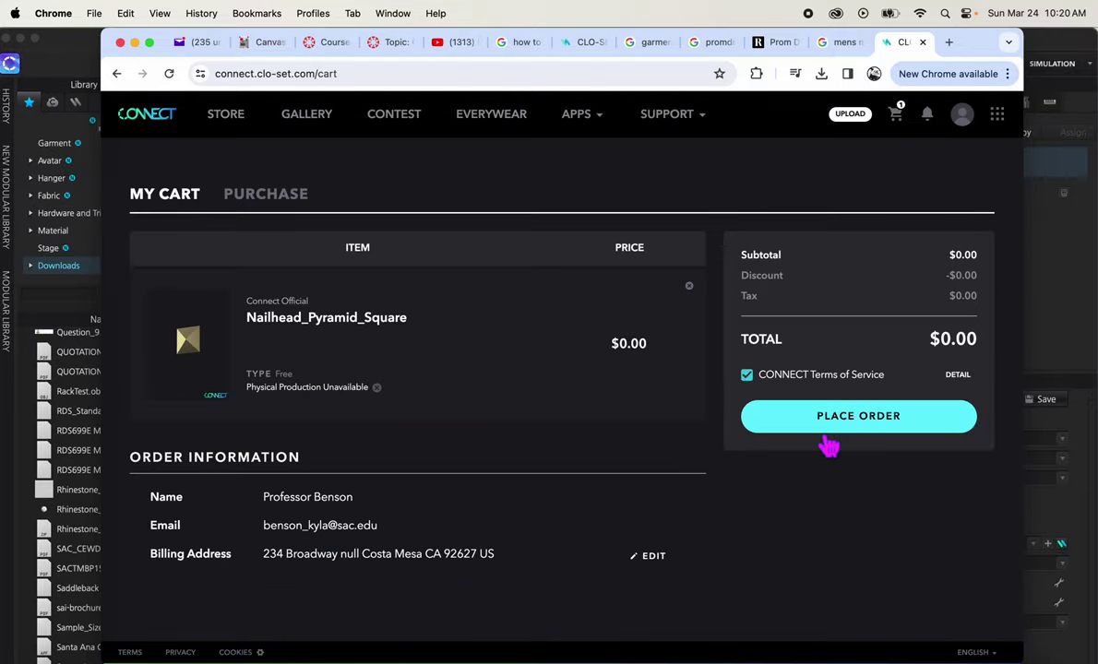
{"action": "left_click", "coordinate": [871, 425]}
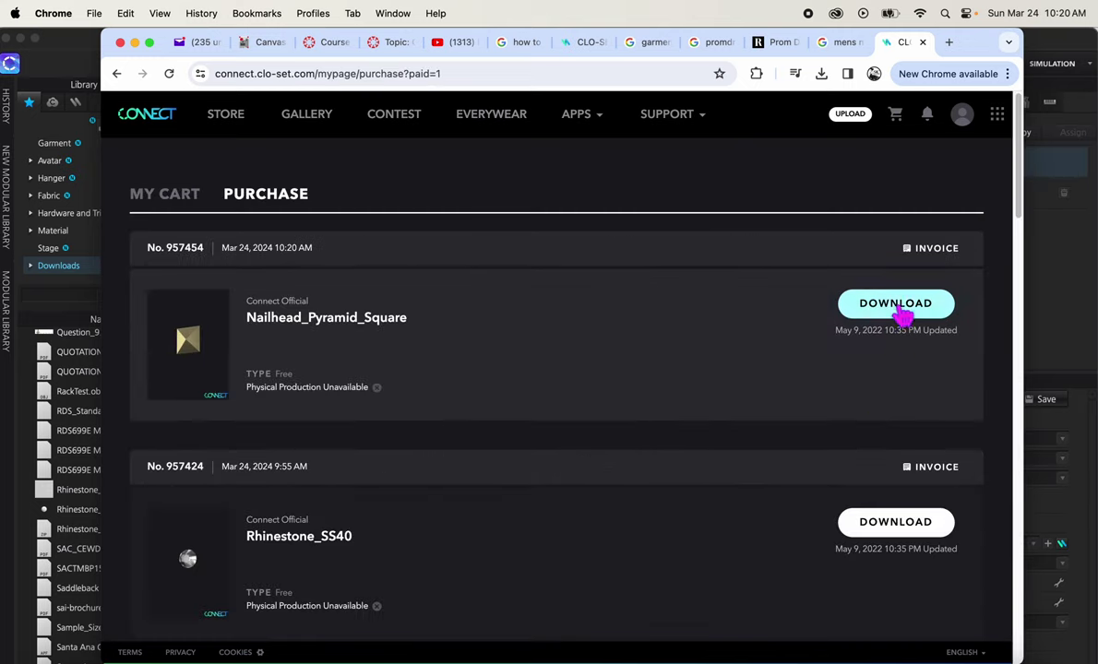
{"action": "left_click", "coordinate": [900, 310]}
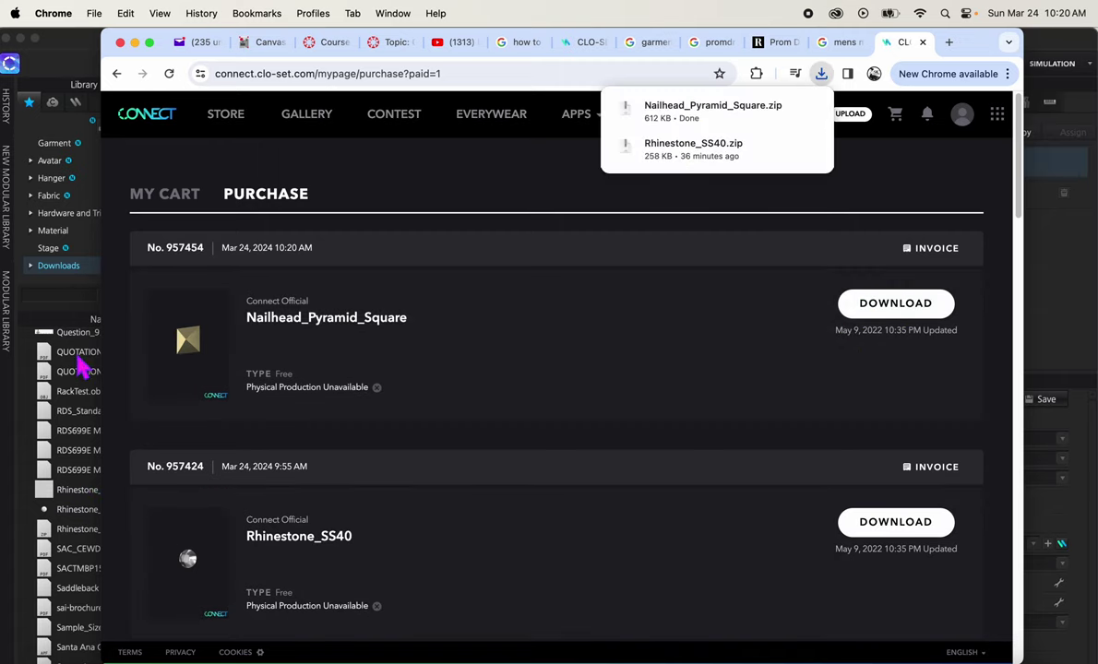
{"action": "left_click", "coordinate": [80, 279]}
Open Downloads in Finder and extract Nailhead_Pyramid_Square.zip into Nailhead_Pyramid_Square.trm.
{"action": "double_click", "coordinate": [76, 267]}
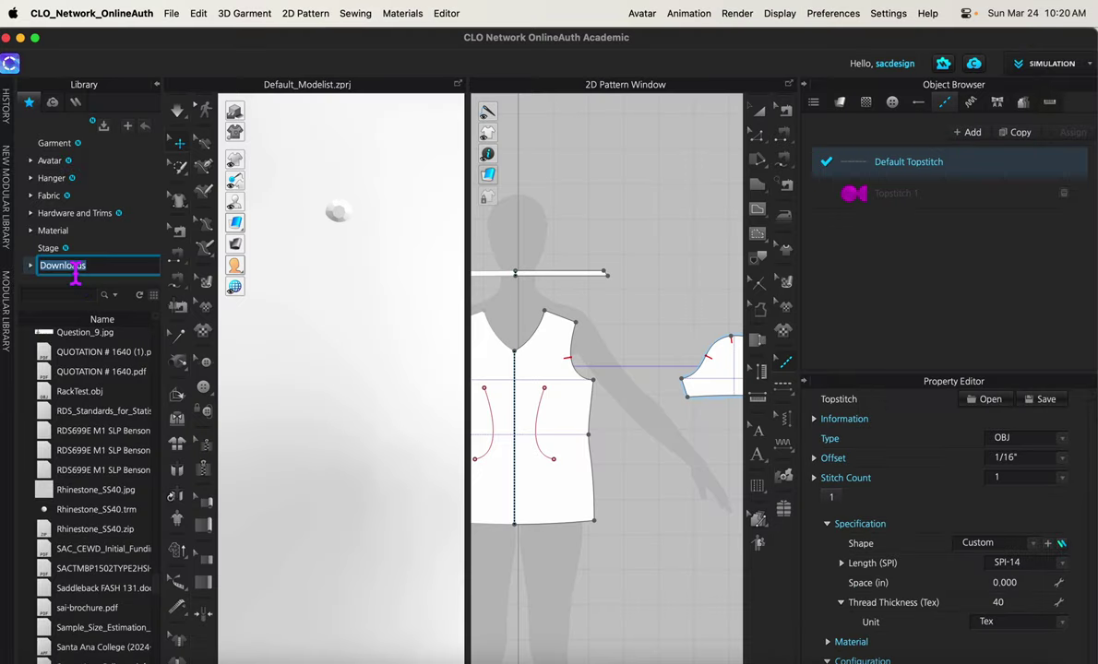
{"action": "left_click", "coordinate": [31, 266]}
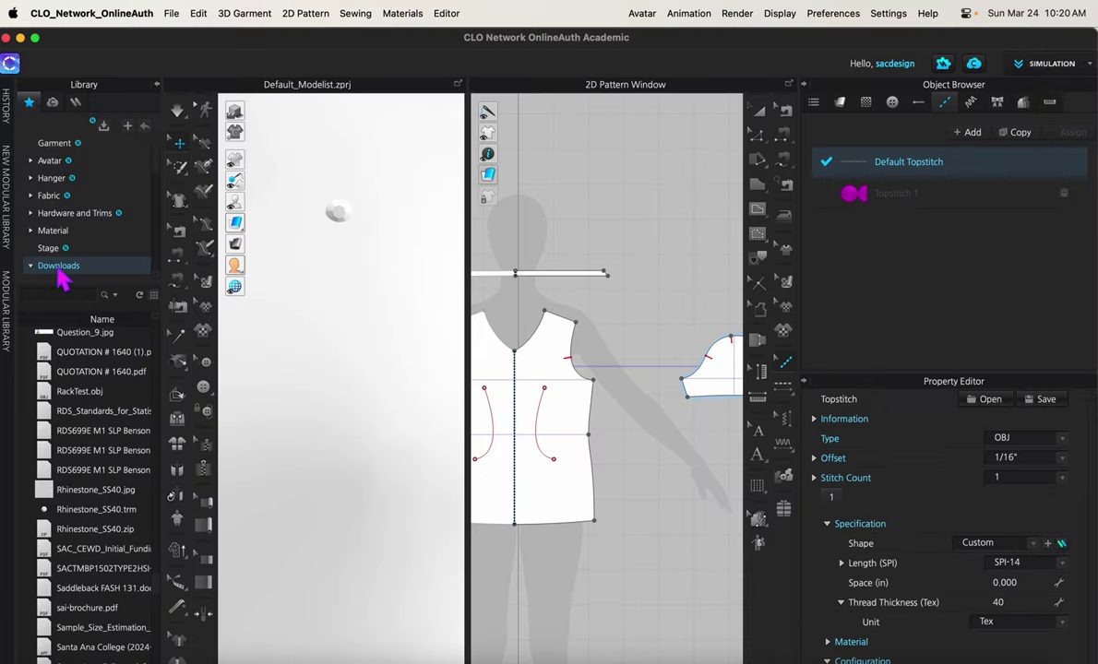
{"action": "double_click", "coordinate": [60, 269]}
{"action": "left_click", "coordinate": [46, 659]}
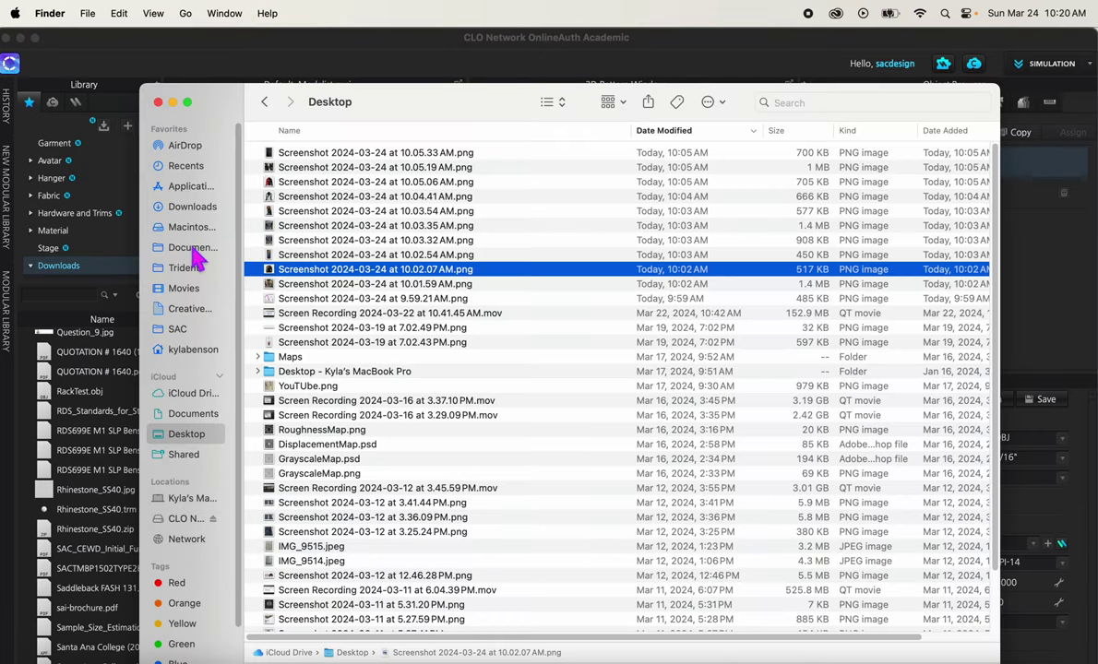
{"action": "left_click", "coordinate": [193, 208]}
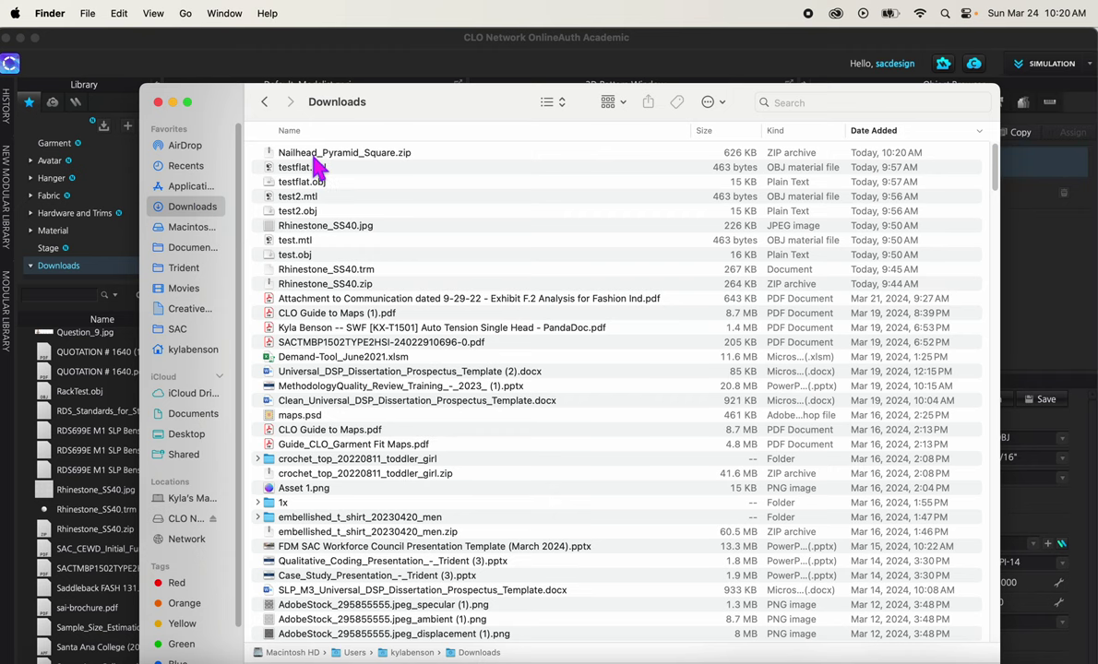
{"action": "double_click", "coordinate": [314, 154]}
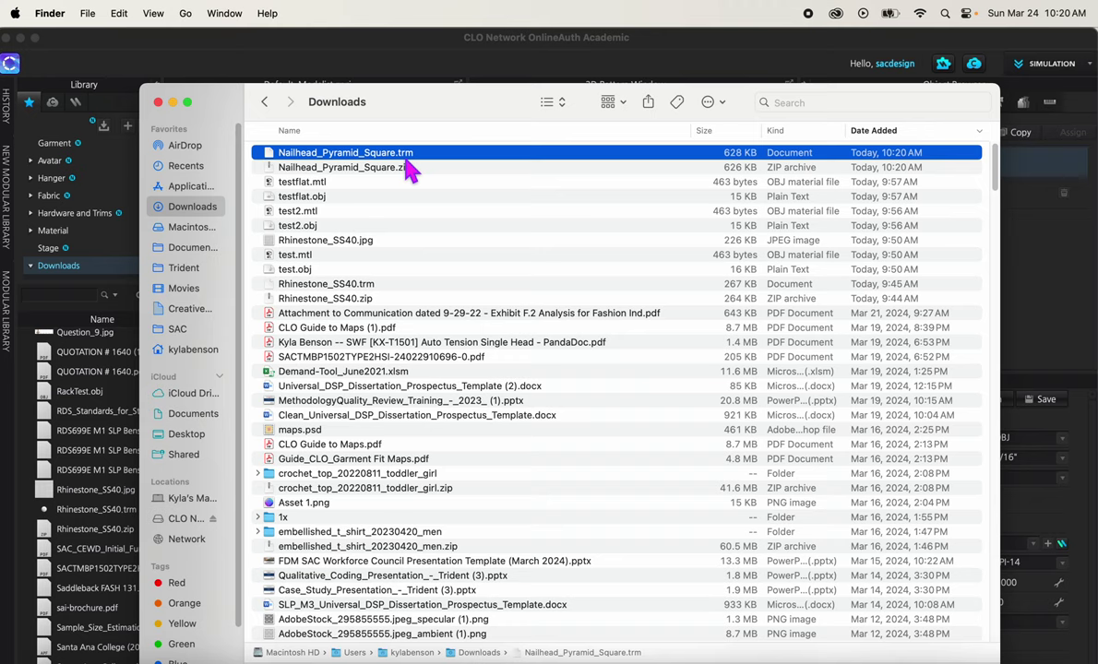
Open the library's Downloads folder and scroll to Nailhead_Pyramid_Square.trm.
{"action": "left_click", "coordinate": [97, 273]}
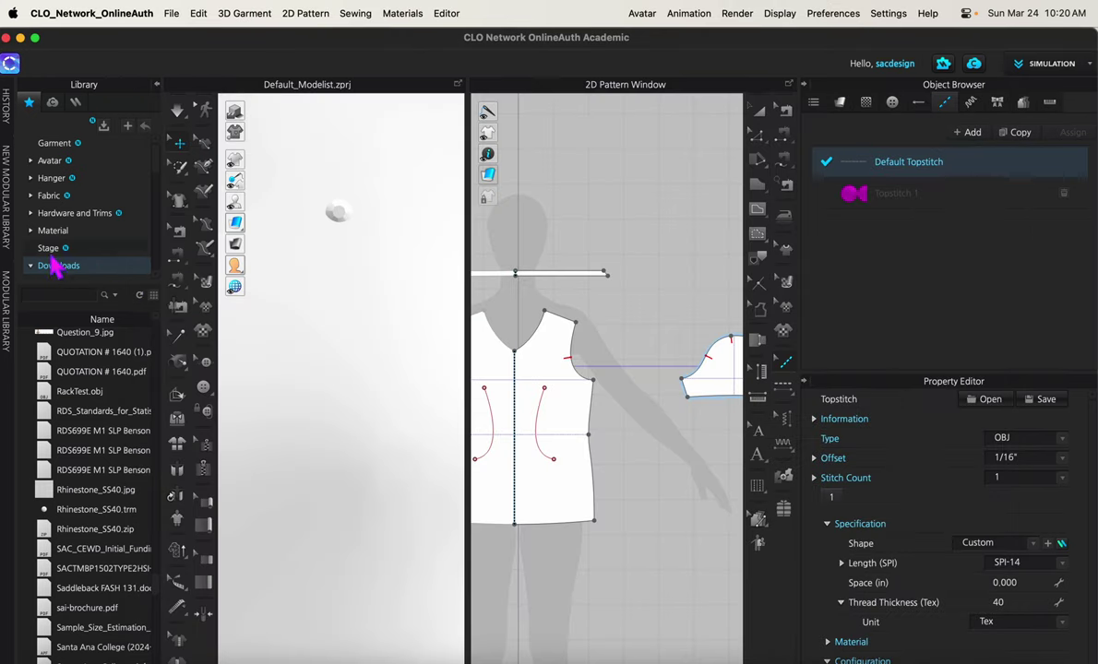
{"action": "double_click", "coordinate": [54, 265]}
{"action": "scroll", "coordinate": [78, 375], "scroll_direction": "up", "scroll_amount": 15}
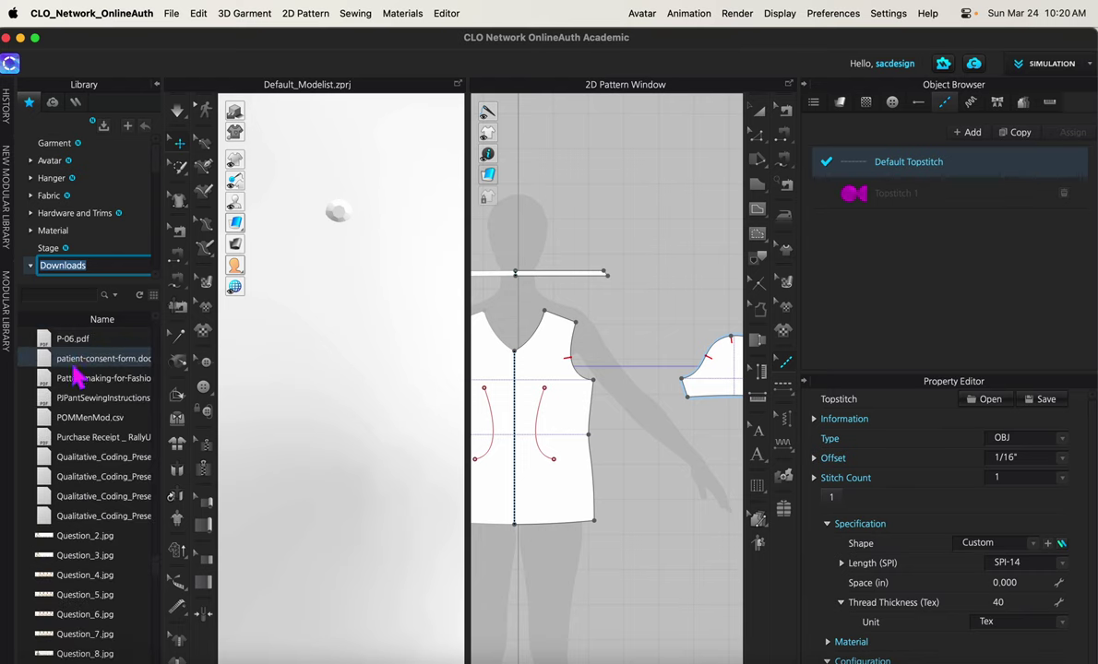
{"action": "left_click", "coordinate": [54, 236]}
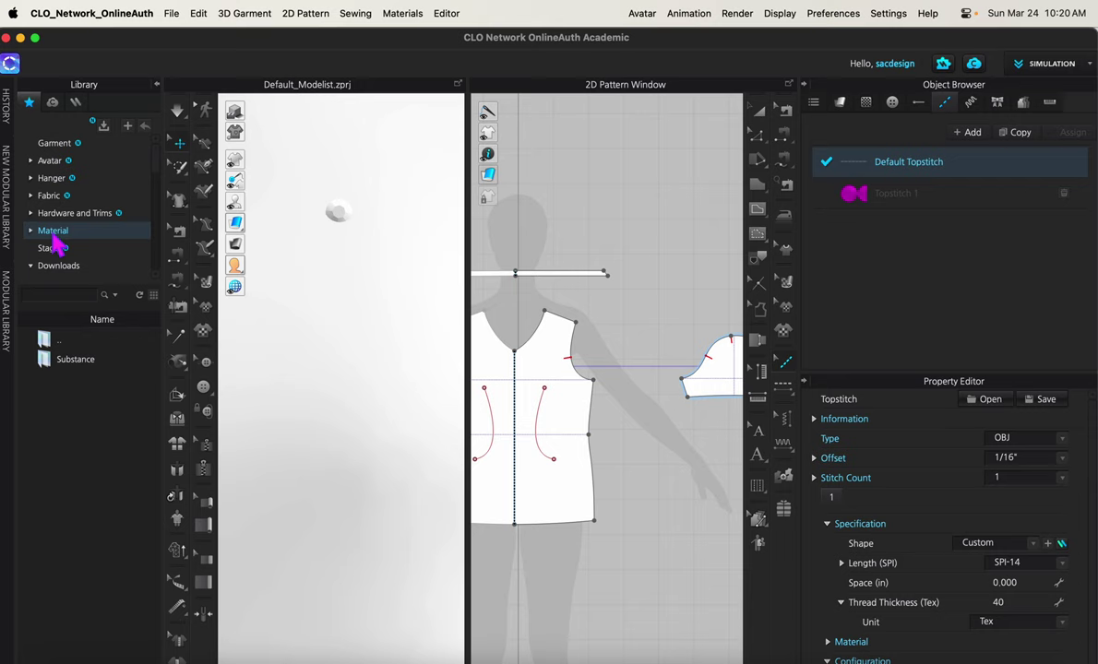
{"action": "left_click", "coordinate": [60, 266]}
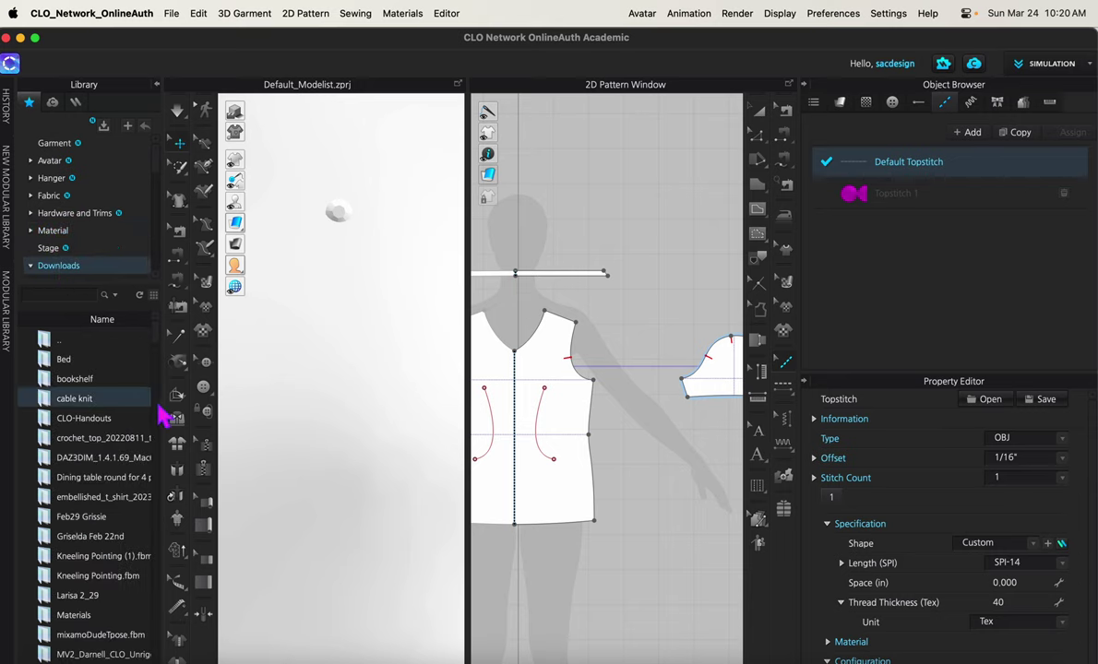
{"action": "scroll", "coordinate": [157, 355], "scroll_direction": "down", "scroll_amount": 5}
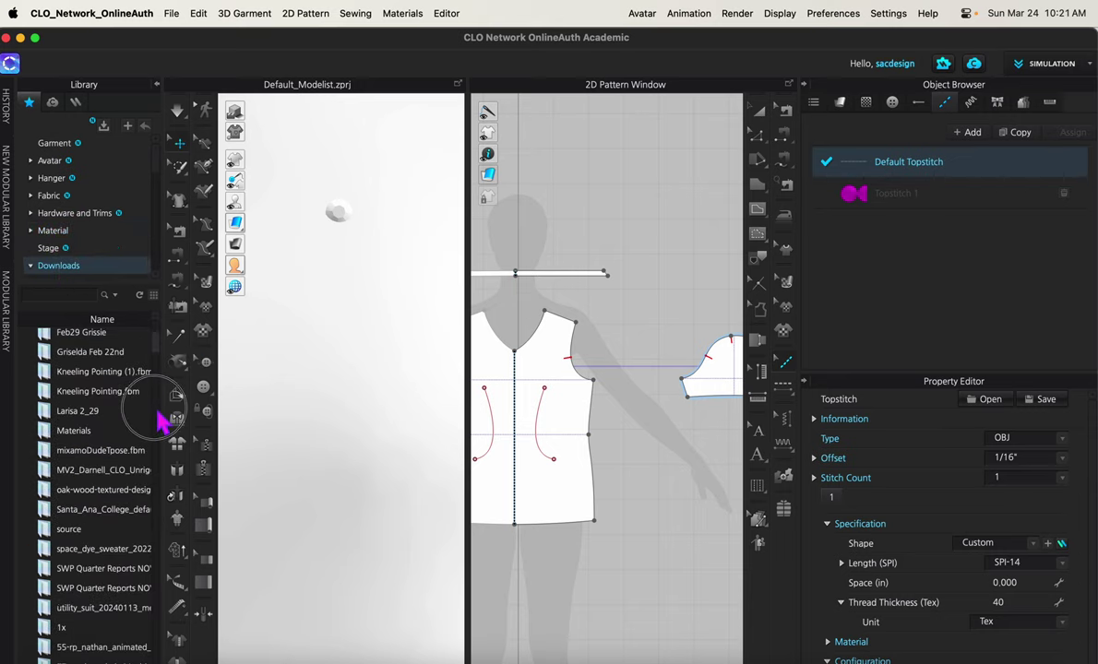
{"action": "scroll", "coordinate": [161, 415], "scroll_direction": "down", "scroll_amount": 10}
{"action": "scroll", "coordinate": [148, 484], "scroll_direction": "up", "scroll_amount": 3}
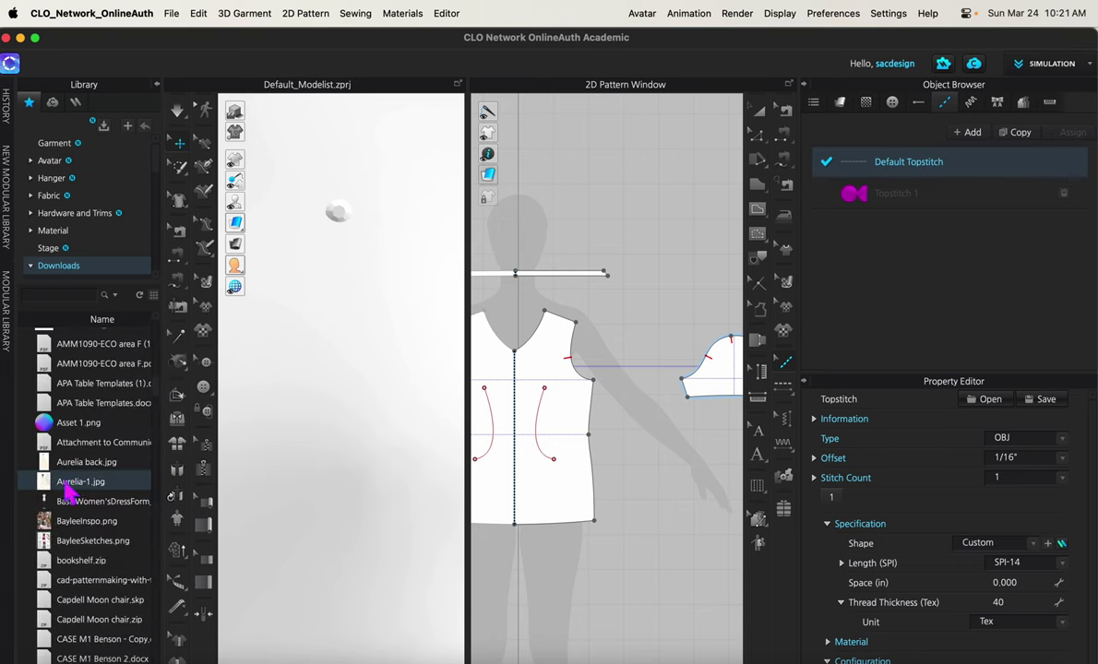
{"action": "scroll", "coordinate": [89, 522], "scroll_direction": "down", "scroll_amount": 15}
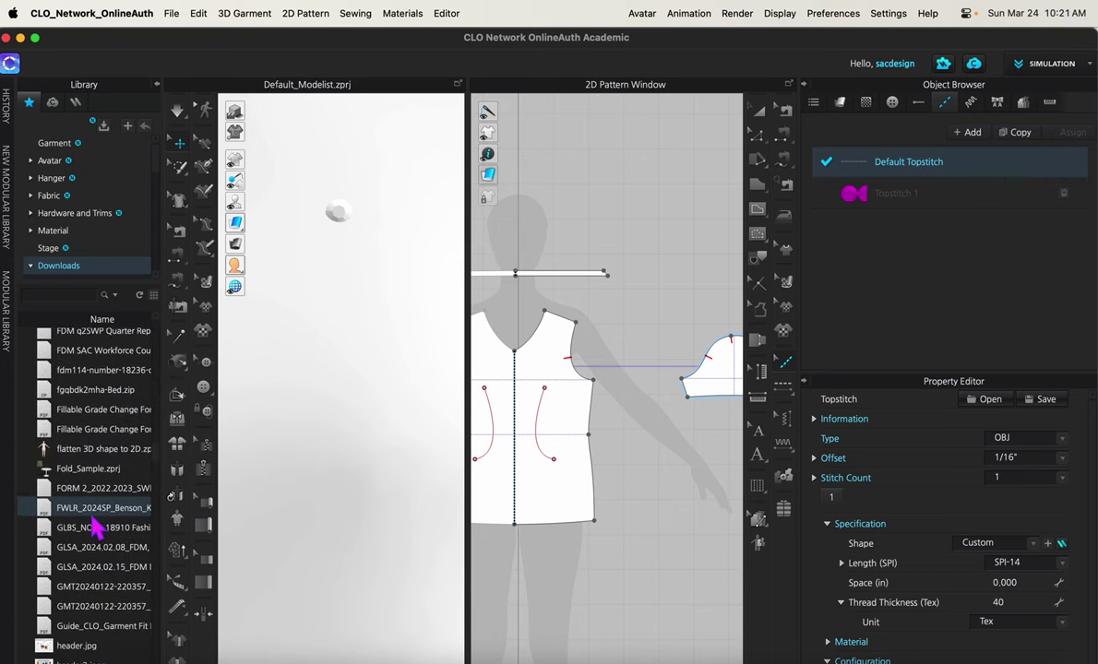
{"action": "scroll", "coordinate": [97, 526], "scroll_direction": "down", "scroll_amount": 10}
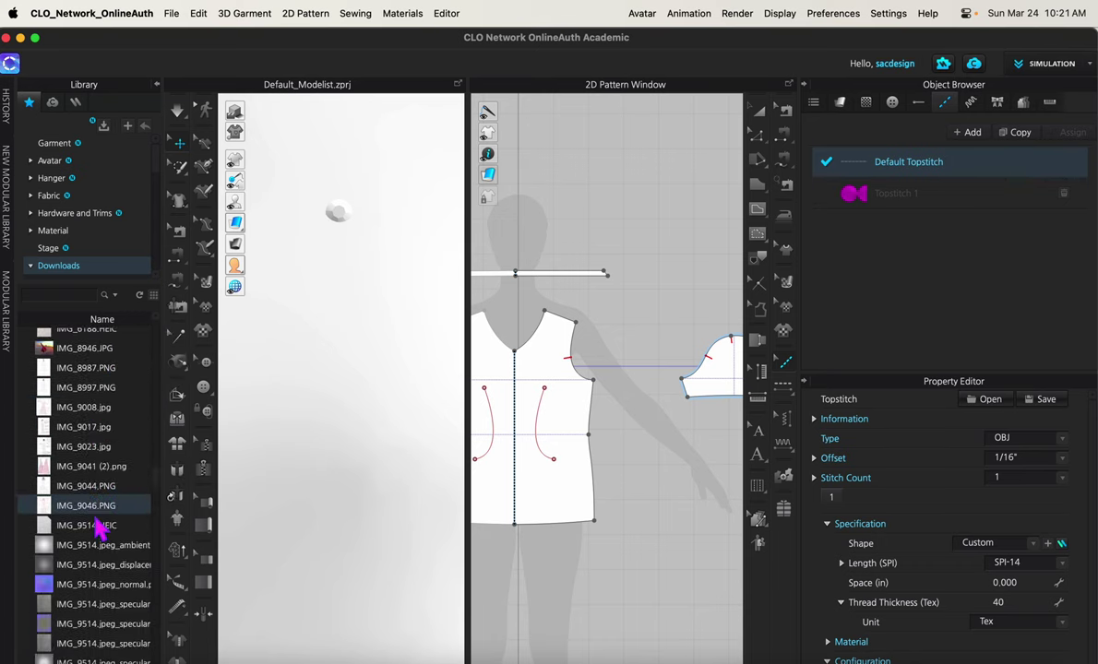
{"action": "scroll", "coordinate": [100, 498], "scroll_direction": "down", "scroll_amount": 10}
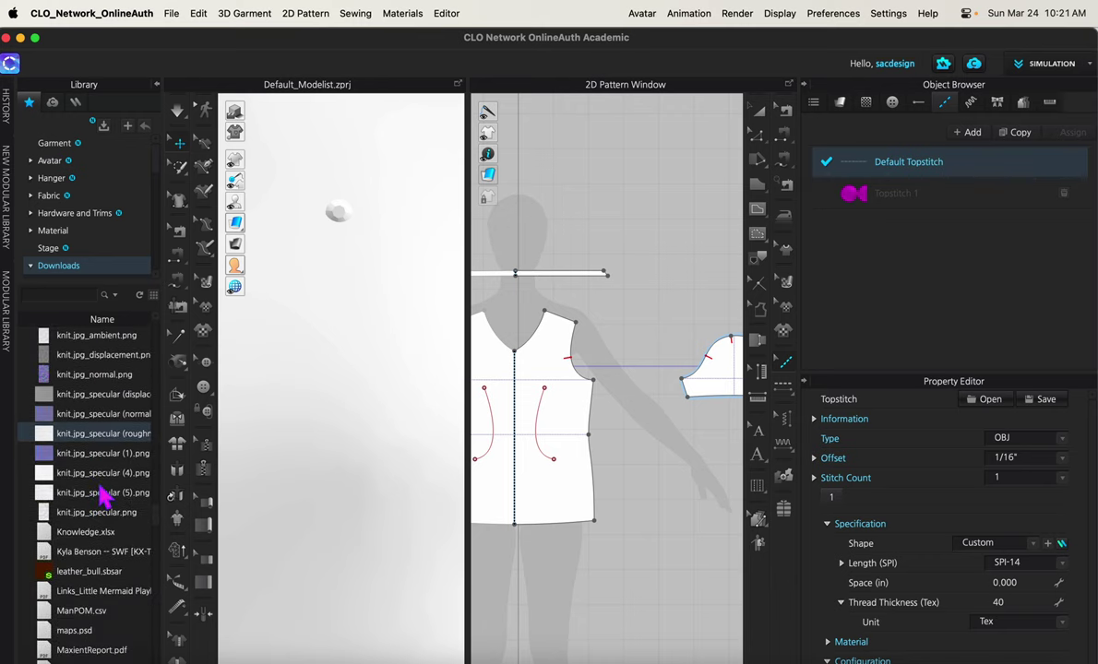
{"action": "scroll", "coordinate": [103, 501], "scroll_direction": "down", "scroll_amount": 5}
{"action": "scroll", "coordinate": [103, 506], "scroll_direction": "up", "scroll_amount": 5}
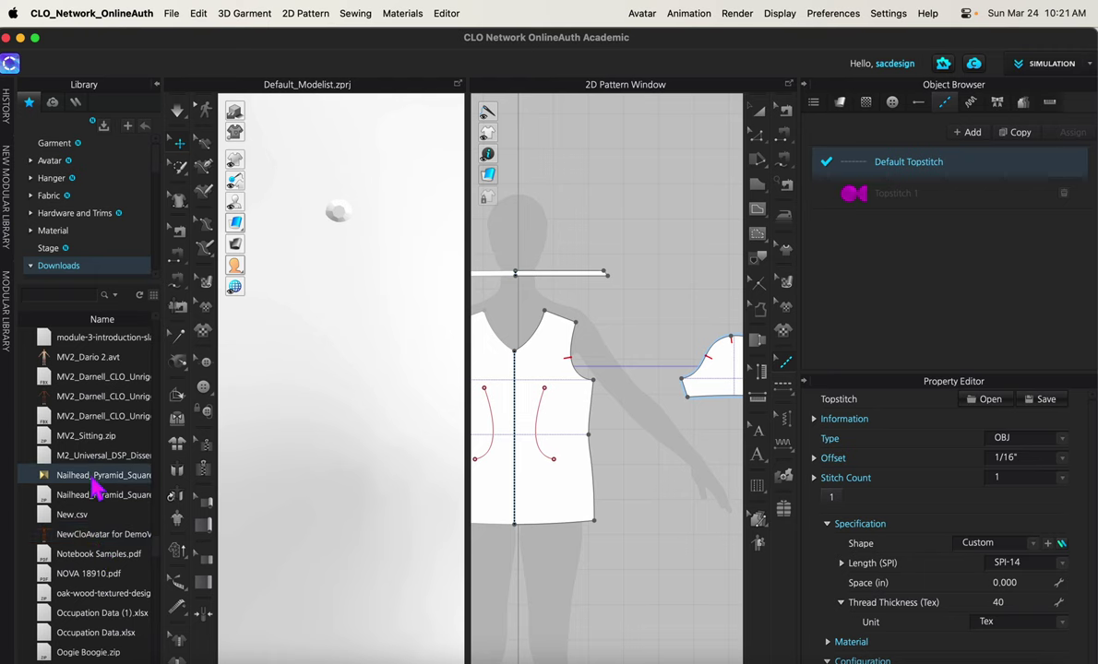
Add Nailhead_Pyramid_Square.trm to the workspace.
{"action": "double_click", "coordinate": [93, 478]}
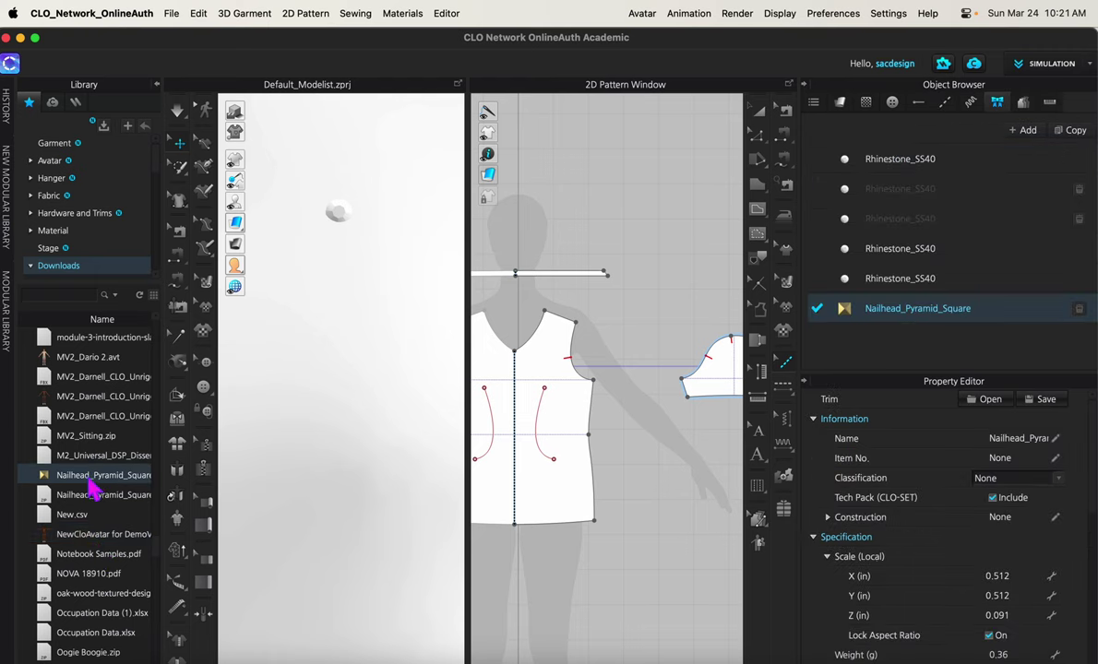
{"action": "right_click", "coordinate": [76, 476]}
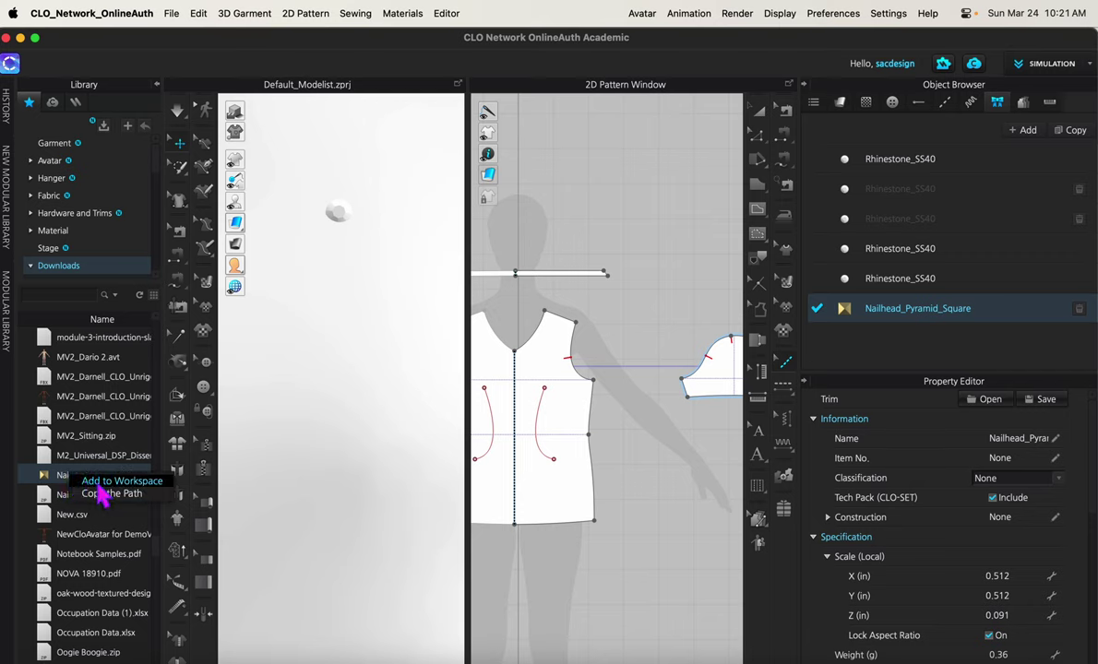
{"action": "left_click", "coordinate": [103, 483]}
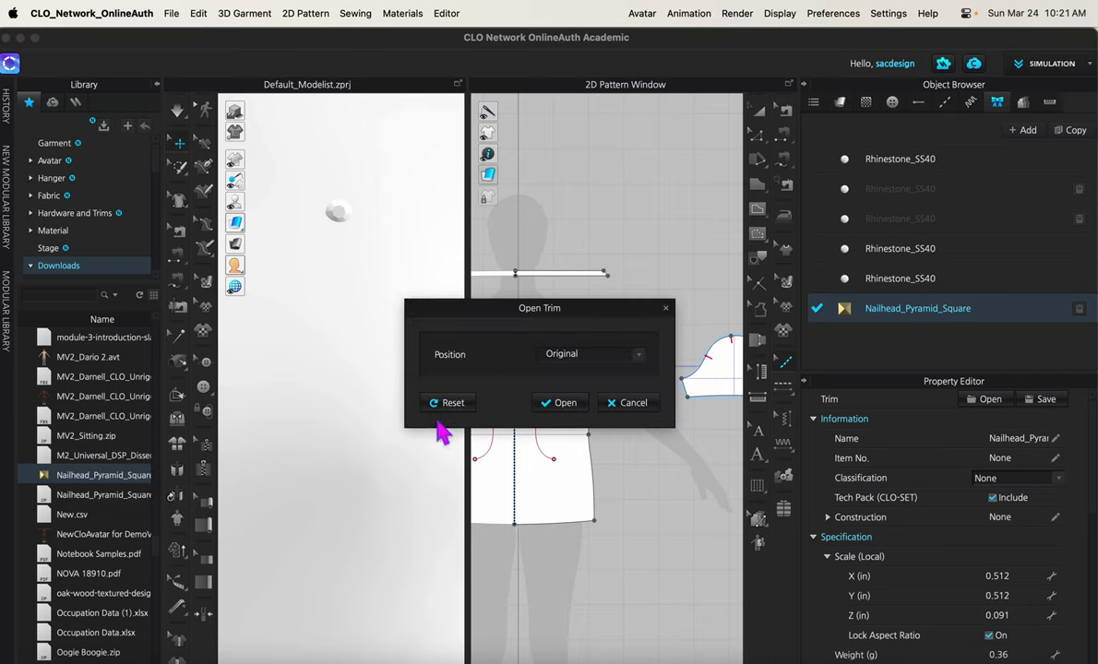
Place the trim at its Original position and zoom and orbit to it at the avatar's feet.
{"action": "left_click", "coordinate": [562, 407]}
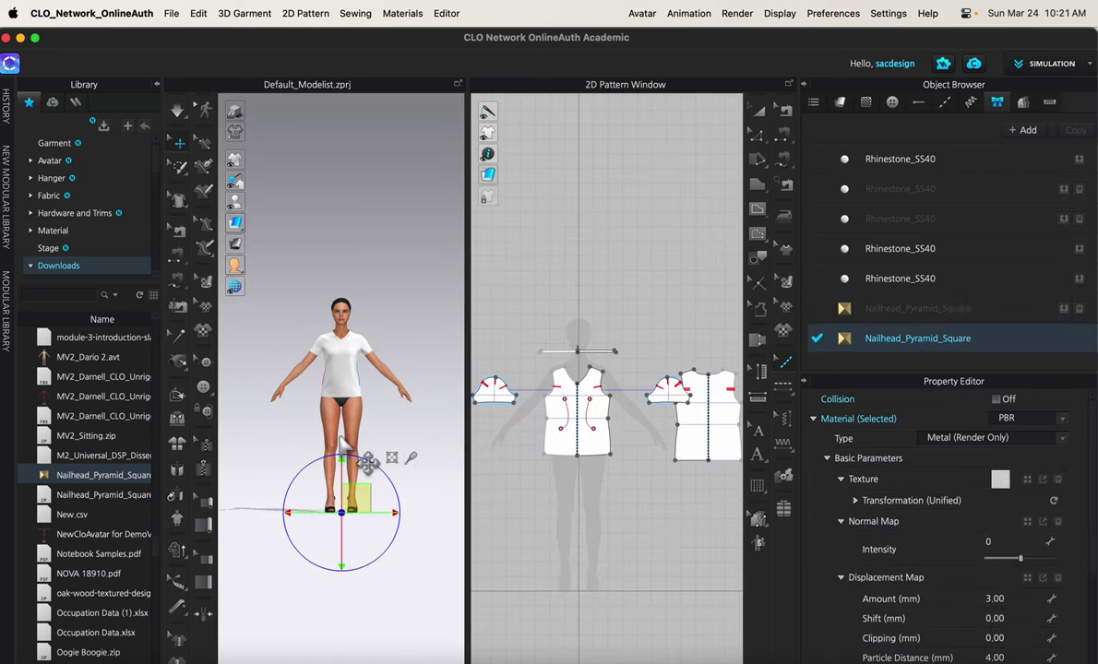
{"action": "scroll", "coordinate": [360, 545], "scroll_direction": "up", "scroll_amount": 5}
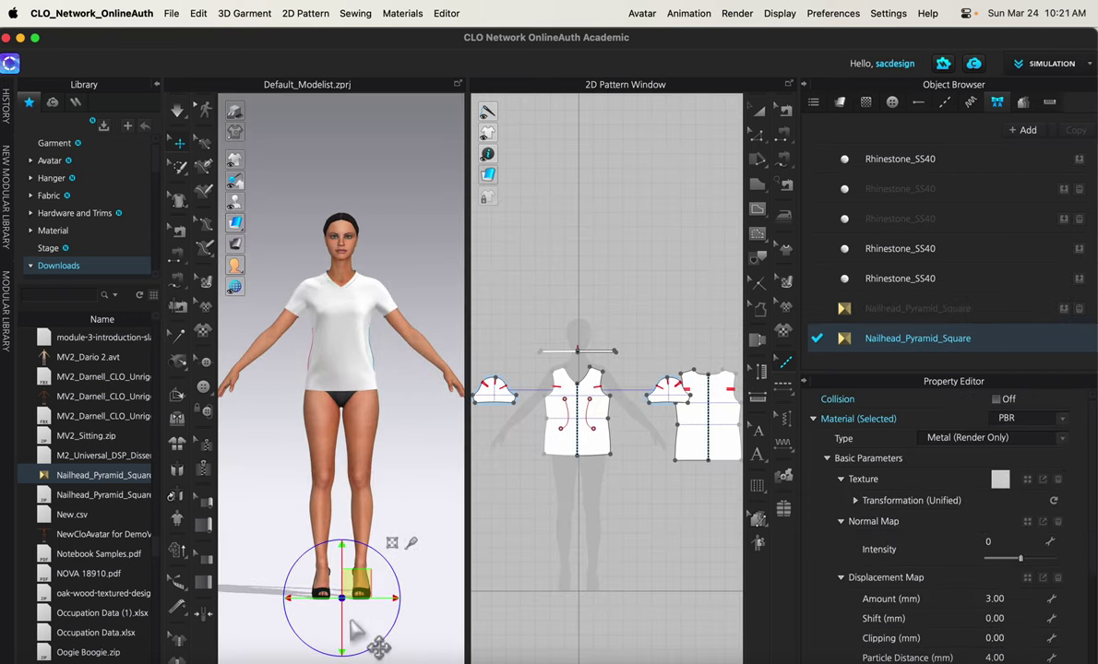
{"action": "scroll", "coordinate": [374, 524], "scroll_direction": "up", "scroll_amount": 8}
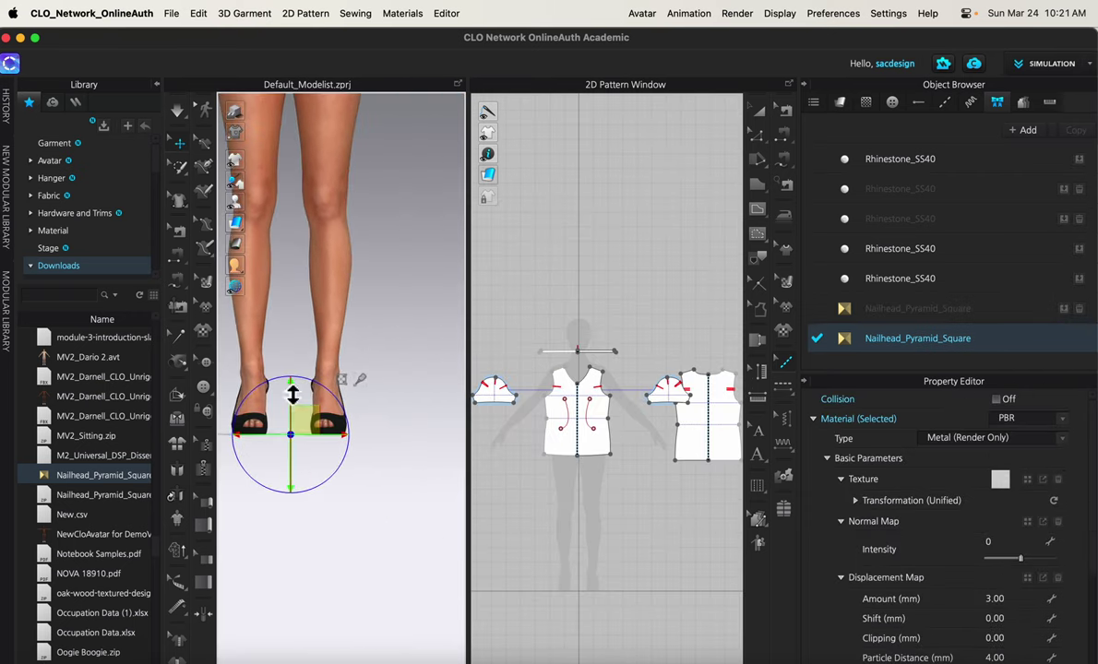
{"action": "right_click_drag", "start_coordinate": [401, 470], "coordinate": [386, 590]}
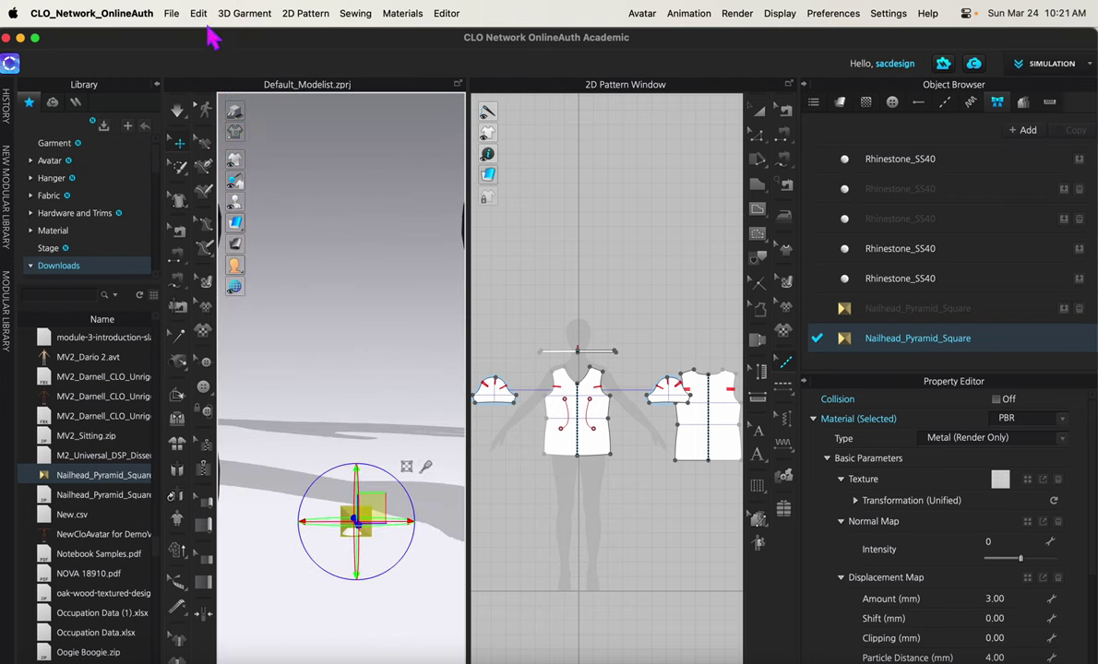
Export the selected trim as OBJ named nail into Downloads.
{"action": "left_click", "coordinate": [173, 14]}
{"action": "mouse_move", "coordinate": [208, 200]}
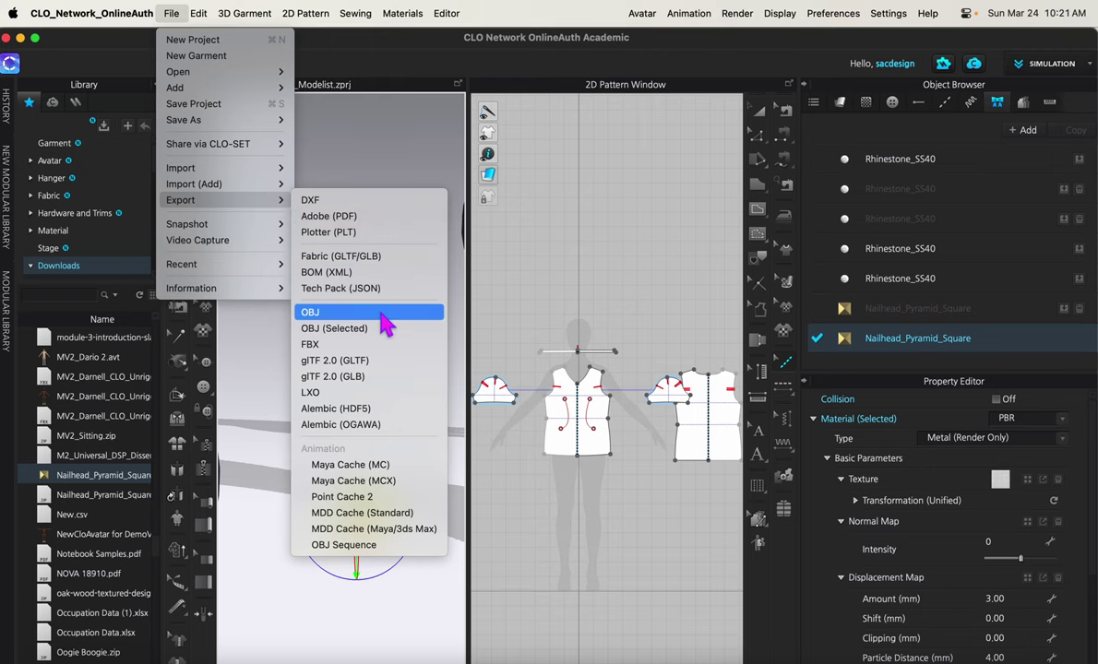
{"action": "left_click", "coordinate": [369, 330]}
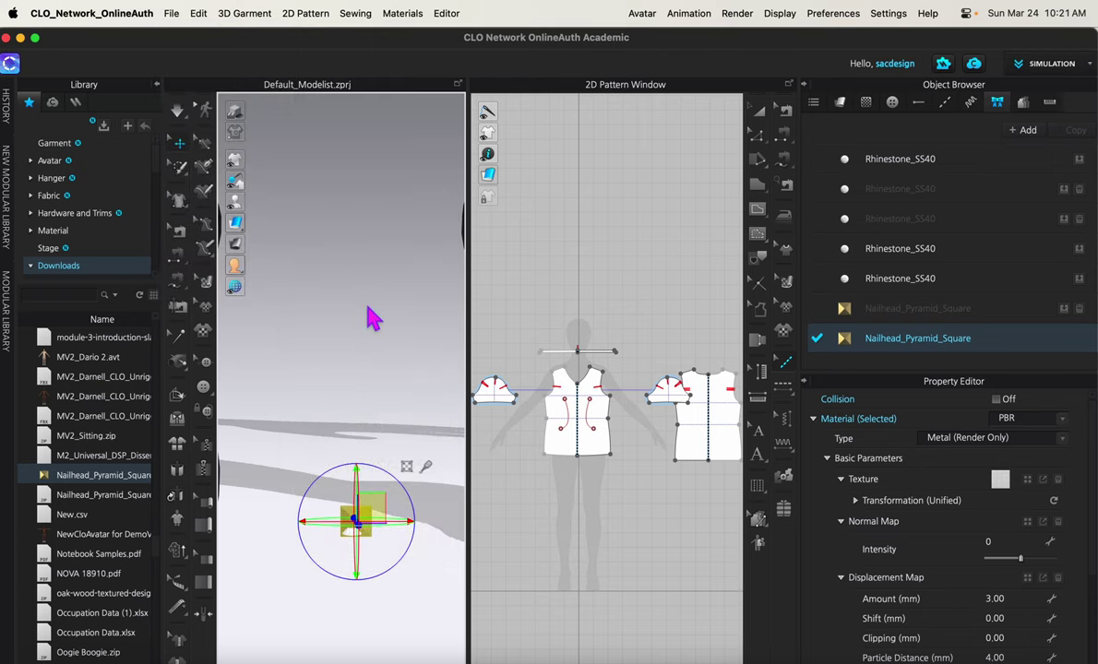
{"action": "type", "text": "nai"}
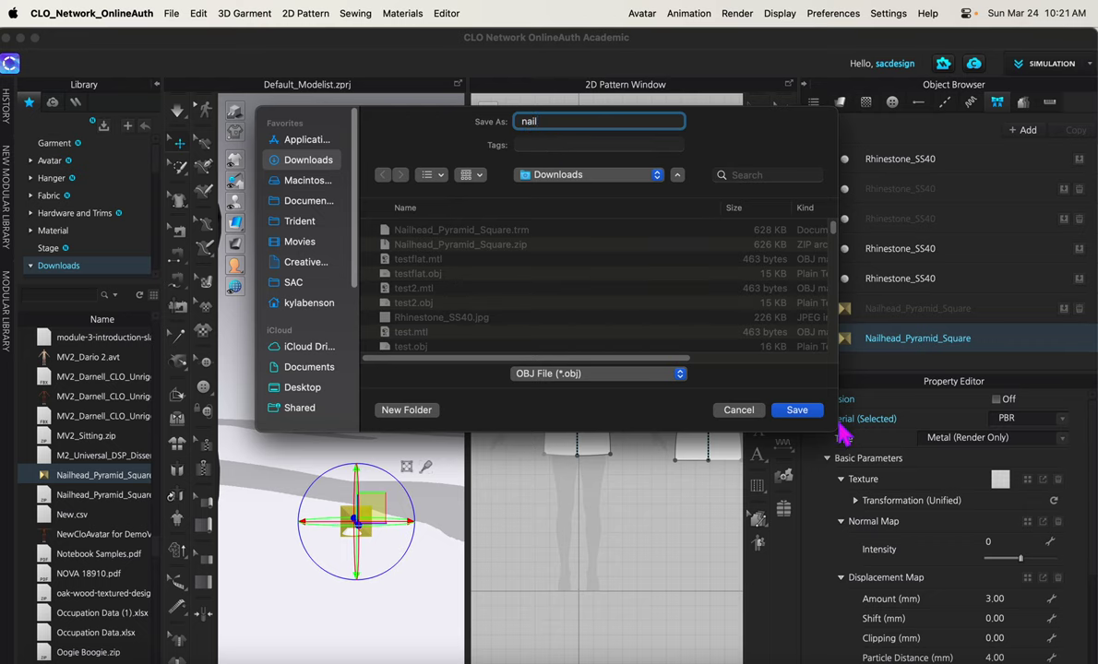
{"action": "type", "text": "l"}
{"action": "left_click", "coordinate": [803, 410]}
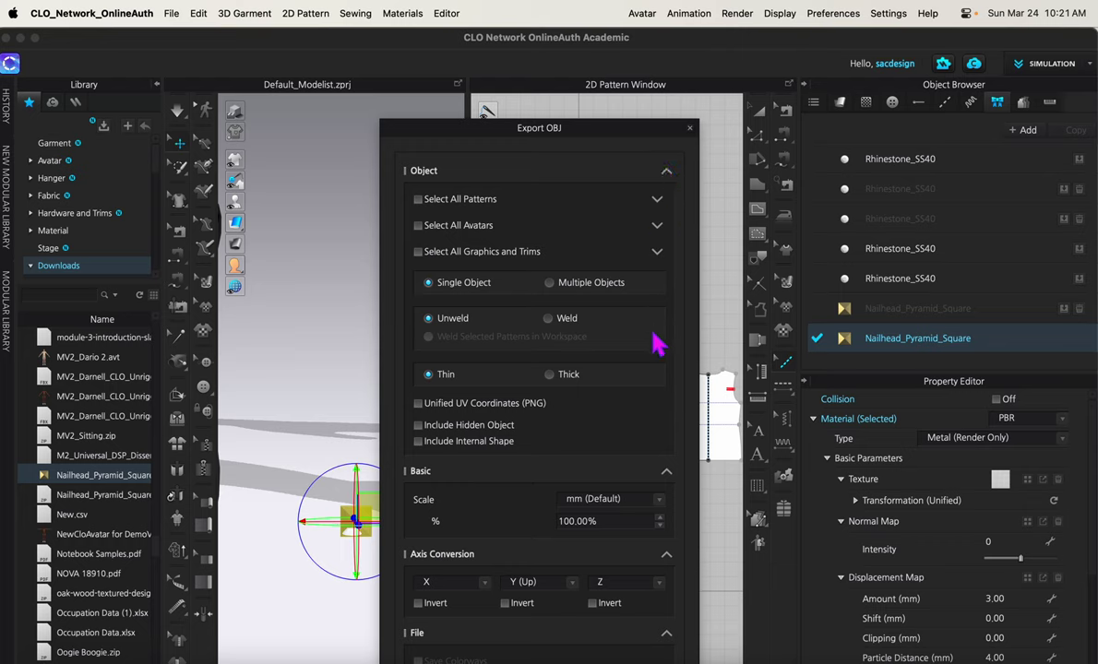
{"action": "left_click", "coordinate": [666, 472]}
{"action": "left_click", "coordinate": [666, 471]}
{"action": "left_click", "coordinate": [666, 171]}
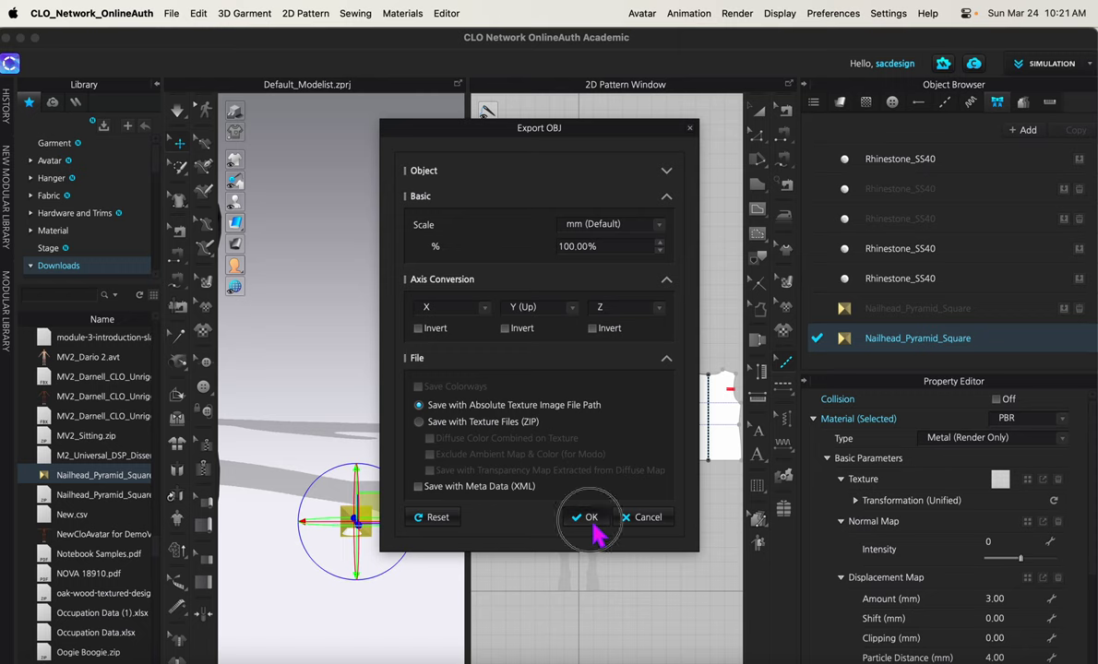
{"action": "left_click", "coordinate": [592, 519]}
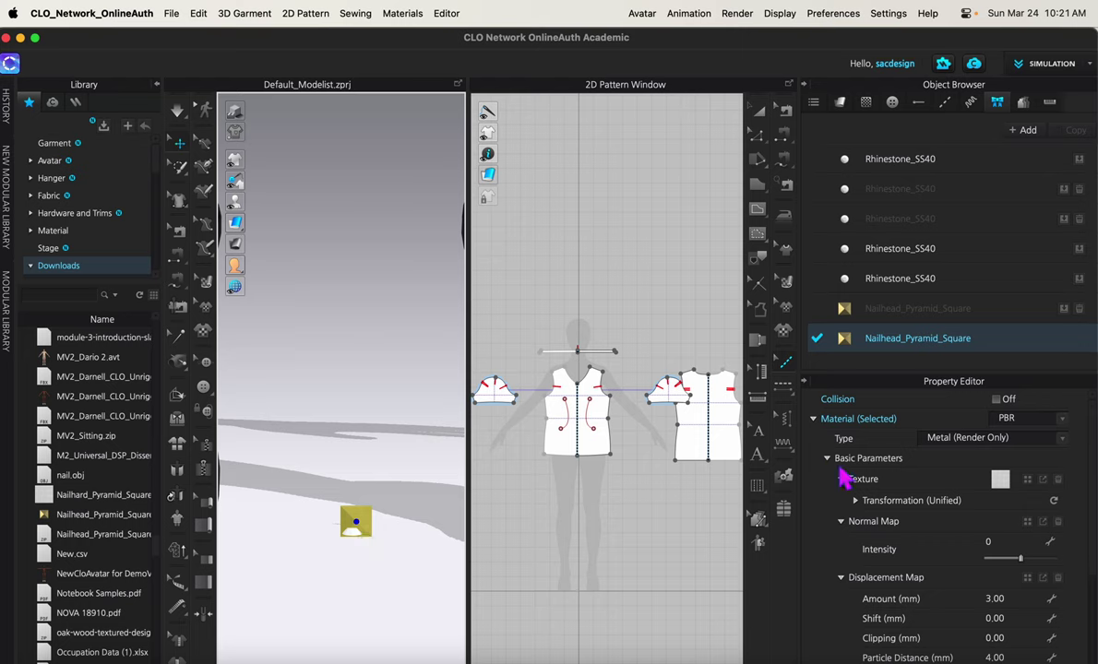
Load nail.obj as the Default Topstitch's OBJ shape with the Z axis inverted so peaks point up.
{"action": "left_click", "coordinate": [945, 103]}
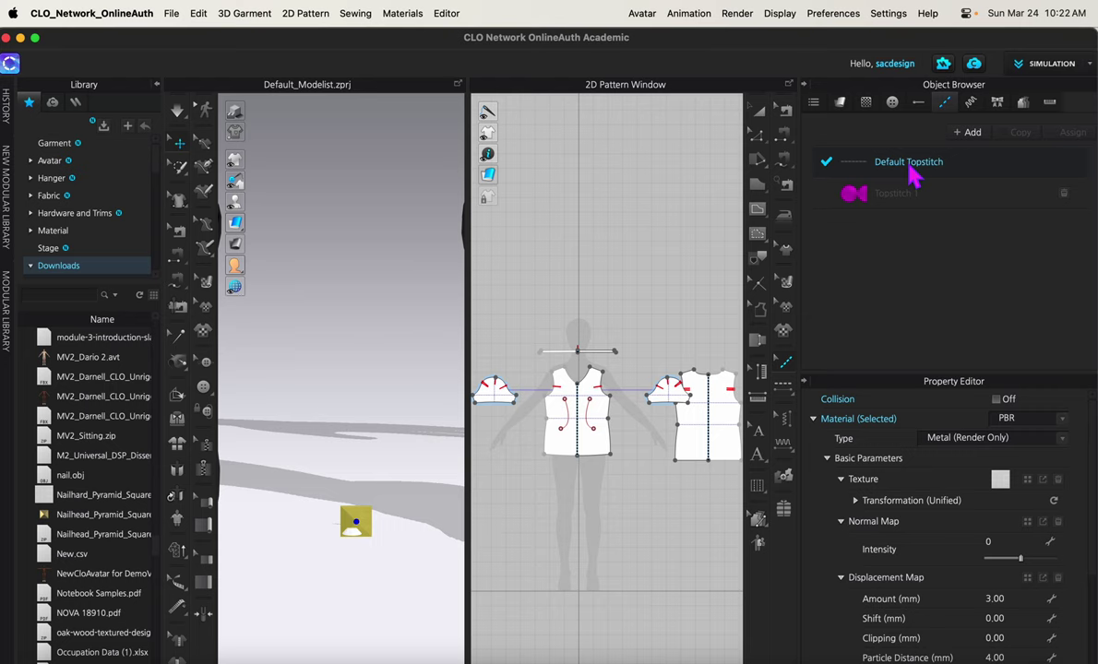
{"action": "left_click", "coordinate": [853, 165]}
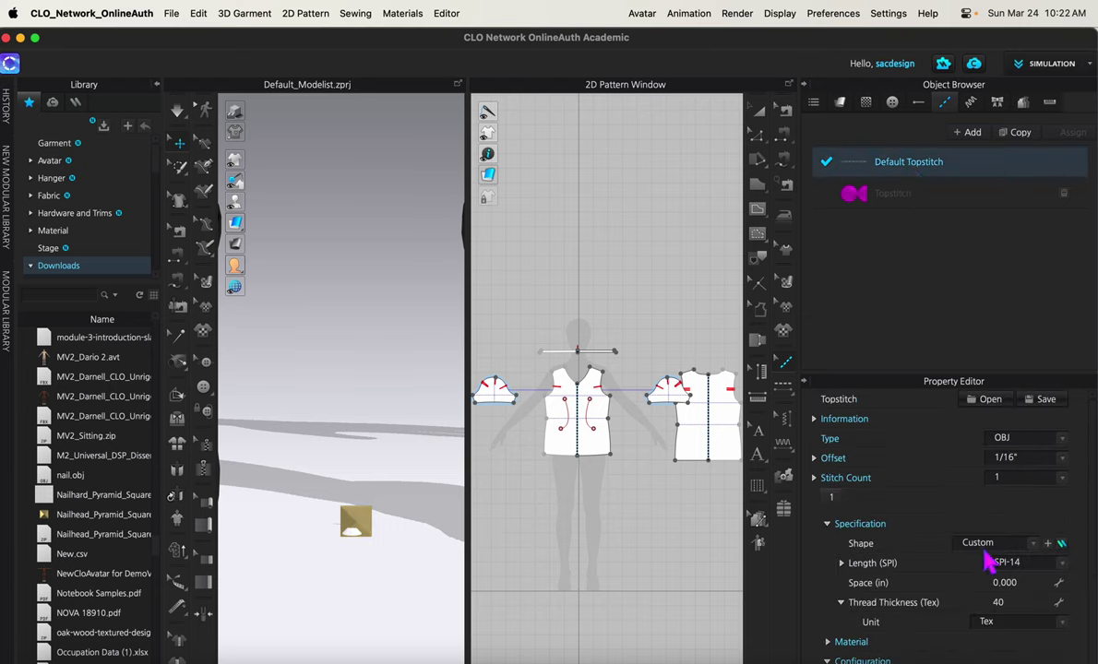
{"action": "left_click", "coordinate": [1048, 544]}
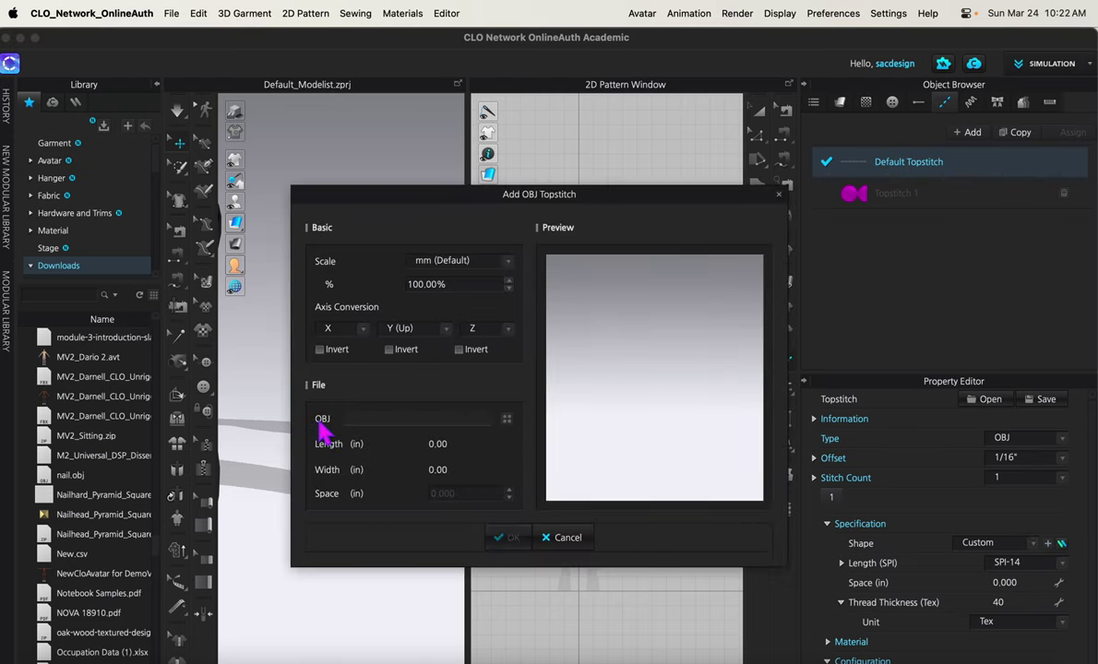
{"action": "left_click", "coordinate": [507, 420]}
{"action": "left_click", "coordinate": [463, 349]}
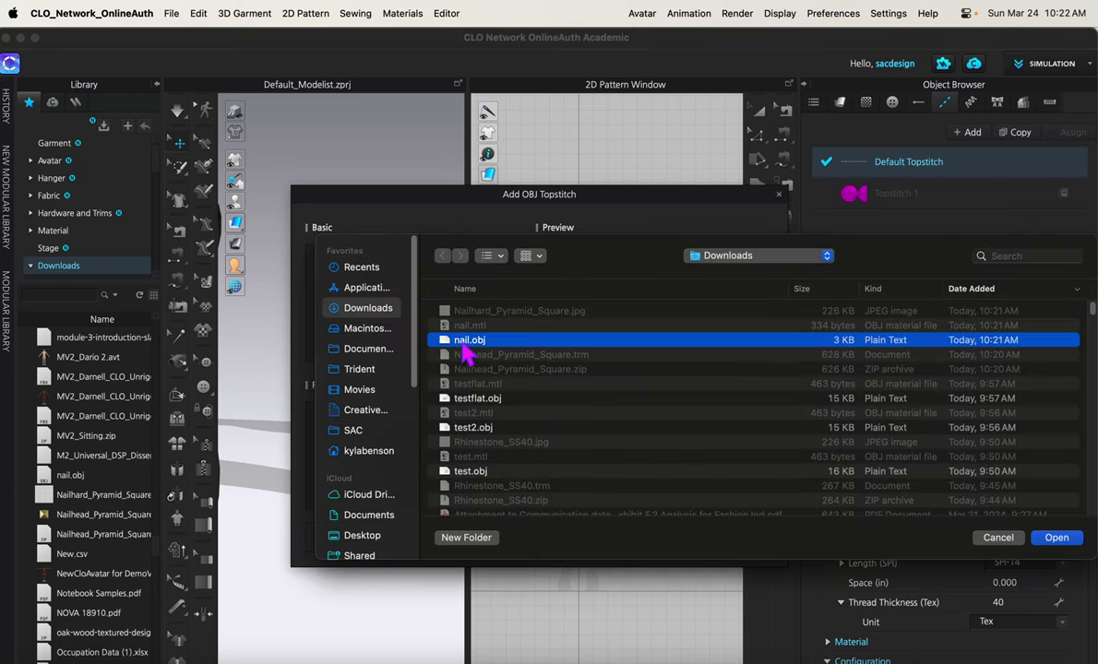
{"action": "left_click", "coordinate": [1055, 538]}
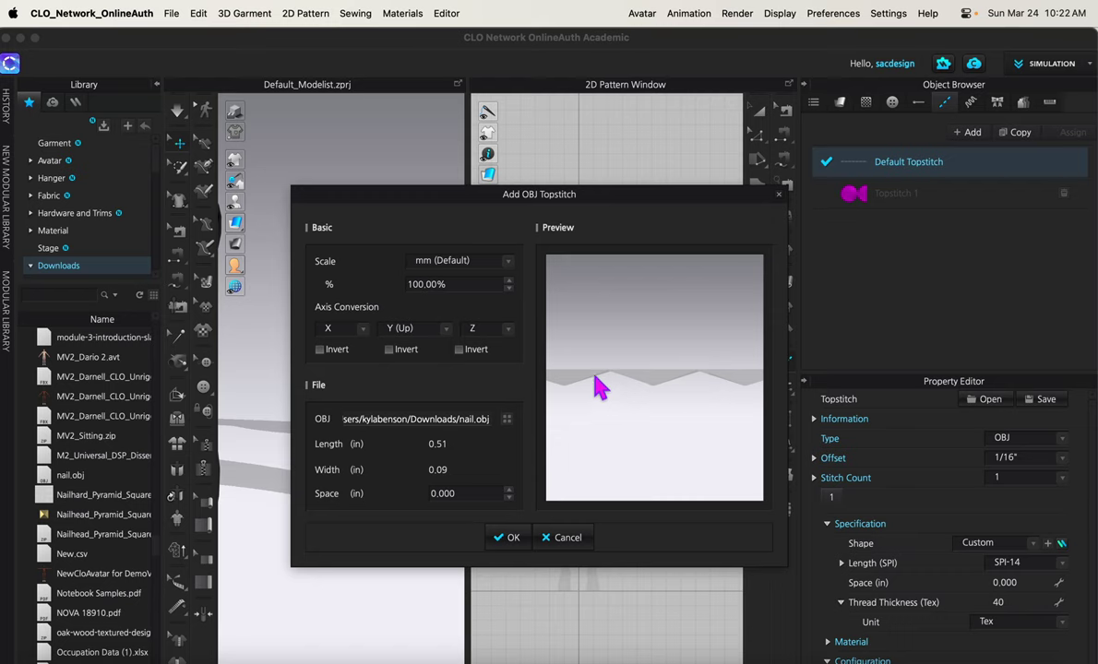
{"action": "left_click", "coordinate": [458, 349]}
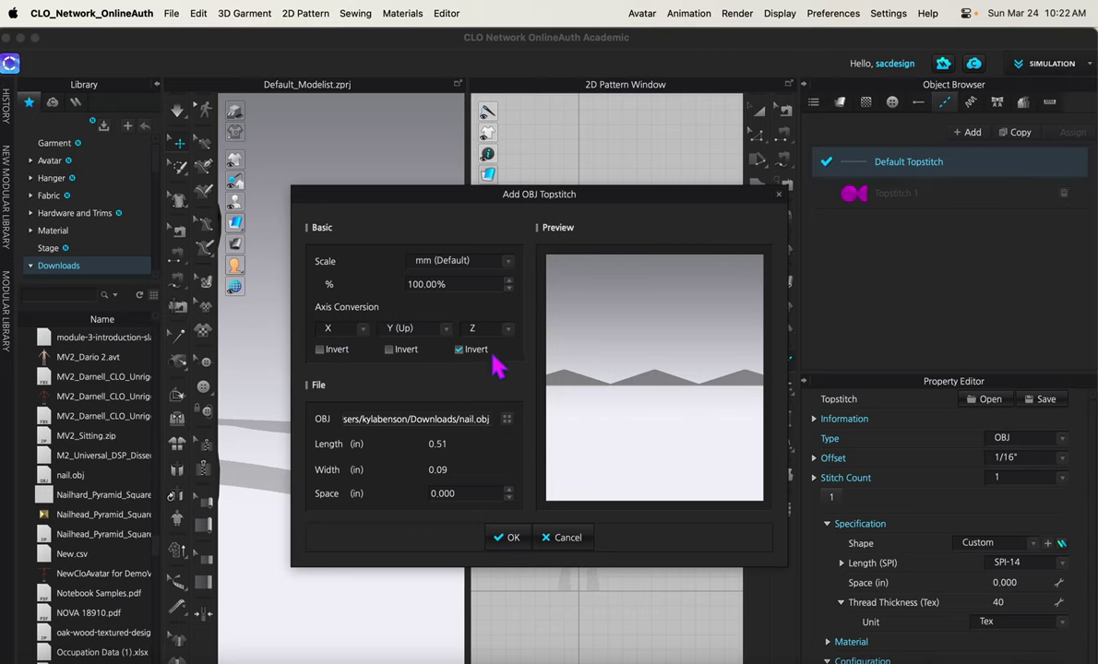
Cancel the OBJ topstitch setup and give the gold nail object a first rotation.
{"action": "left_click", "coordinate": [565, 538]}
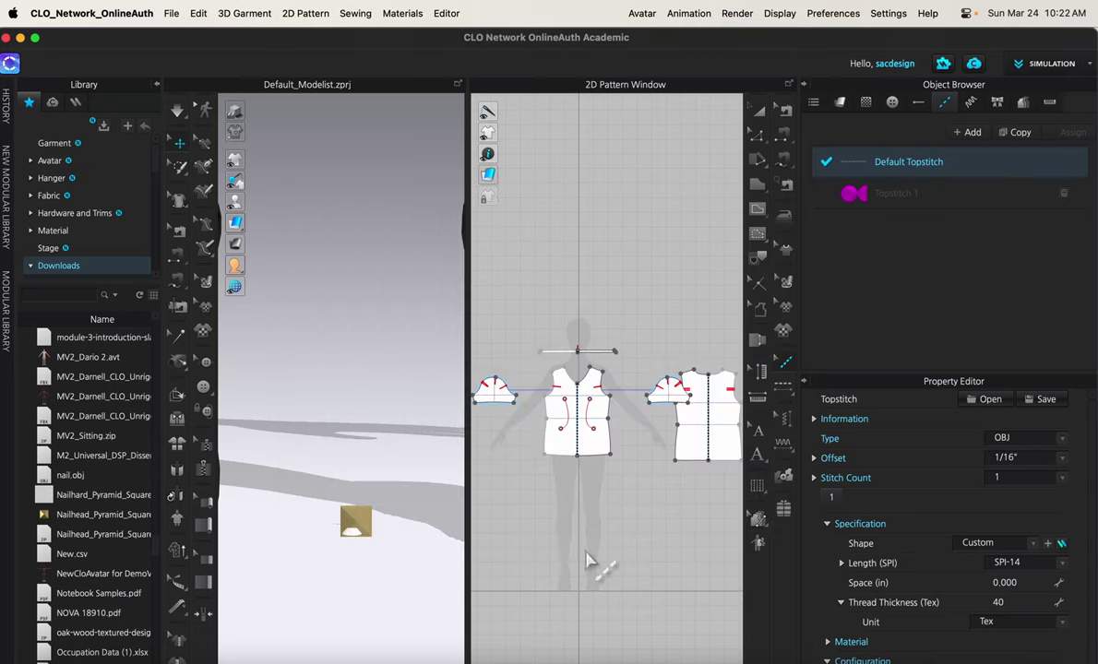
{"action": "left_click", "coordinate": [356, 524]}
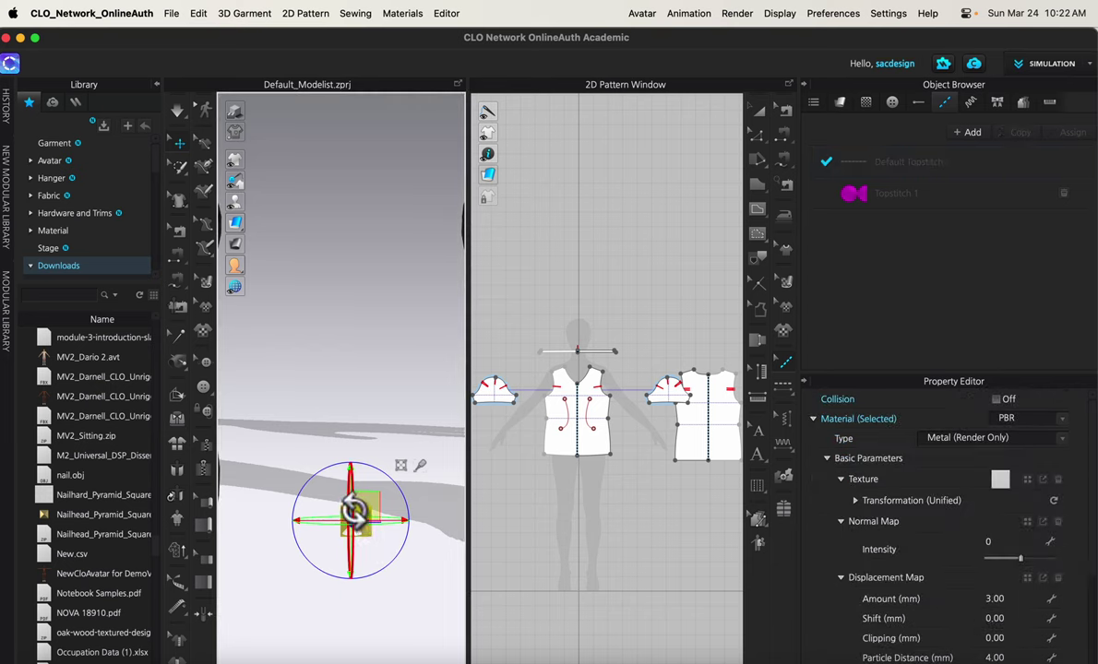
{"action": "left_click_drag", "start_coordinate": [353, 505], "coordinate": [388, 573]}
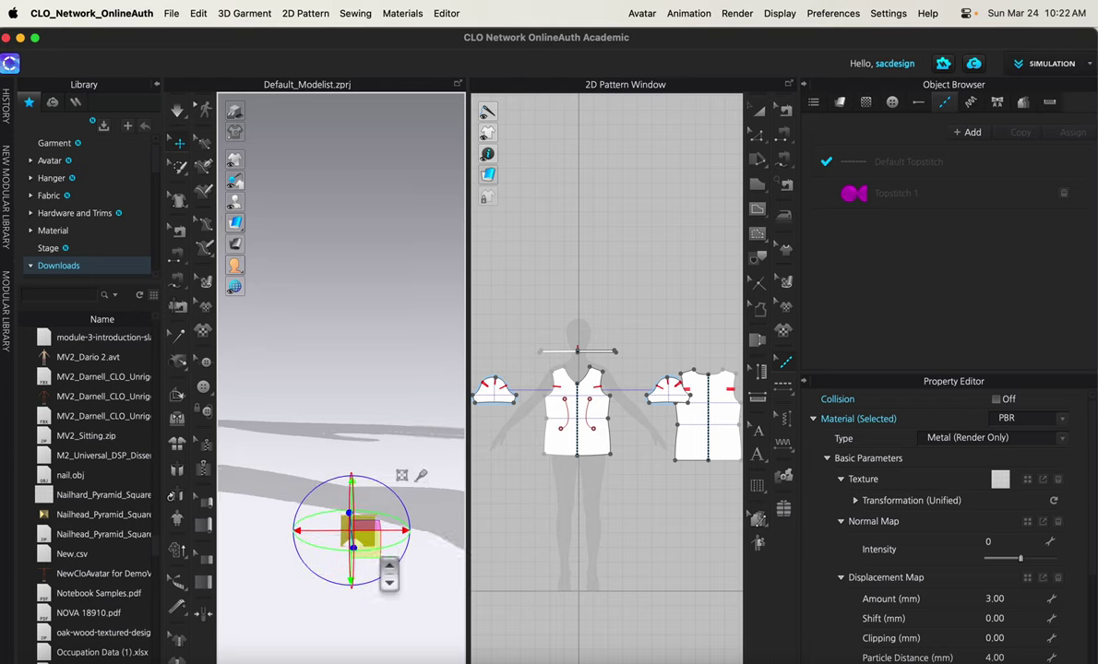
{"action": "scroll", "coordinate": [367, 583], "scroll_direction": "up", "scroll_amount": 5}
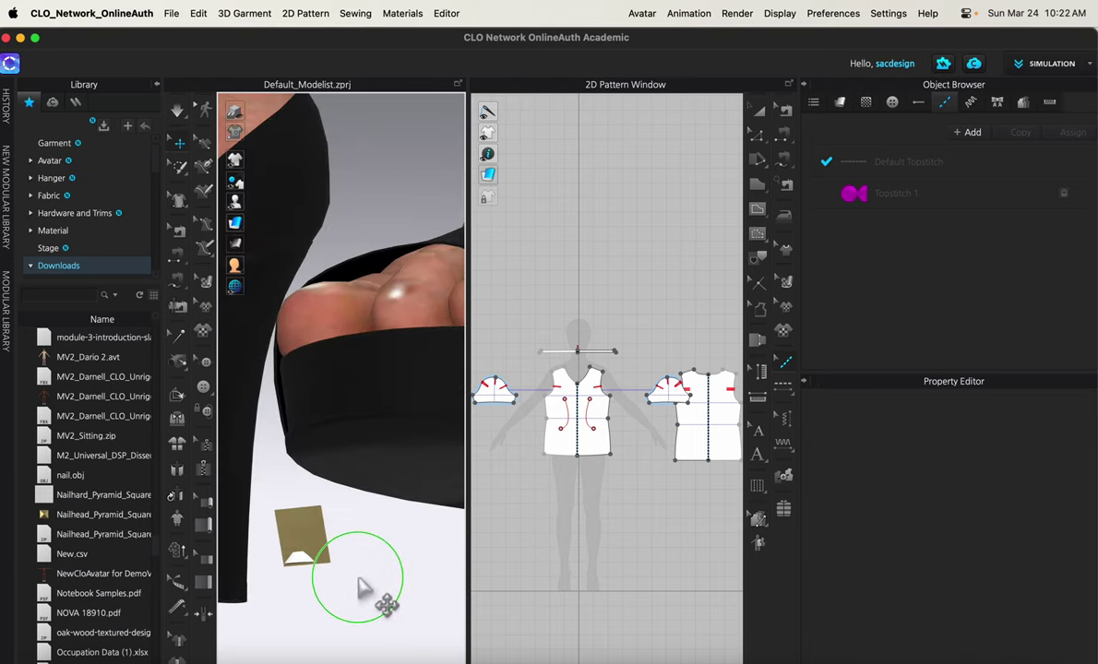
{"action": "scroll", "coordinate": [360, 588], "scroll_direction": "down", "scroll_amount": 5}
Rotate the small gold nail by the avatar's foot so its pyramid faces upward.
{"action": "left_click", "coordinate": [320, 579]}
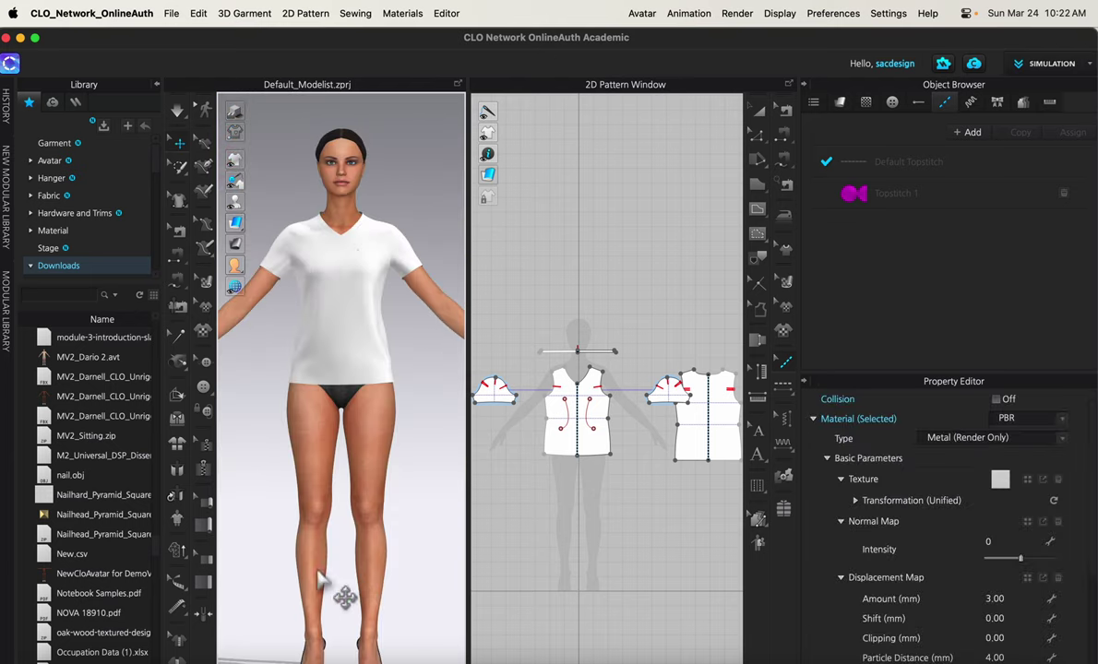
{"action": "scroll", "coordinate": [380, 579], "scroll_direction": "up", "scroll_amount": 5}
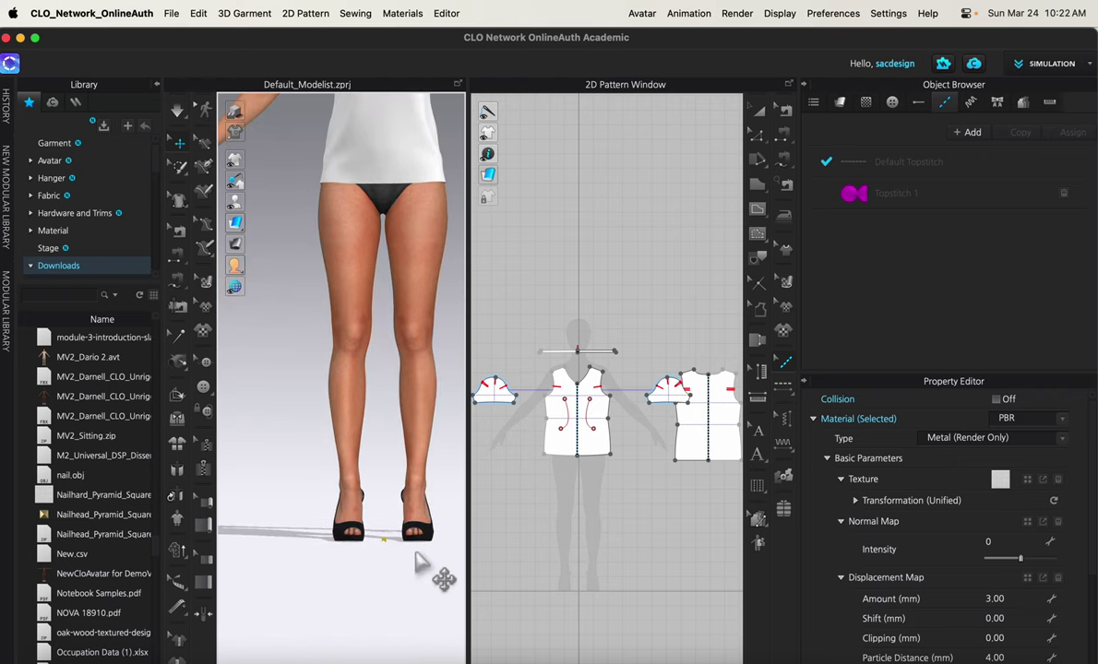
{"action": "scroll", "coordinate": [417, 559], "scroll_direction": "up", "scroll_amount": 5}
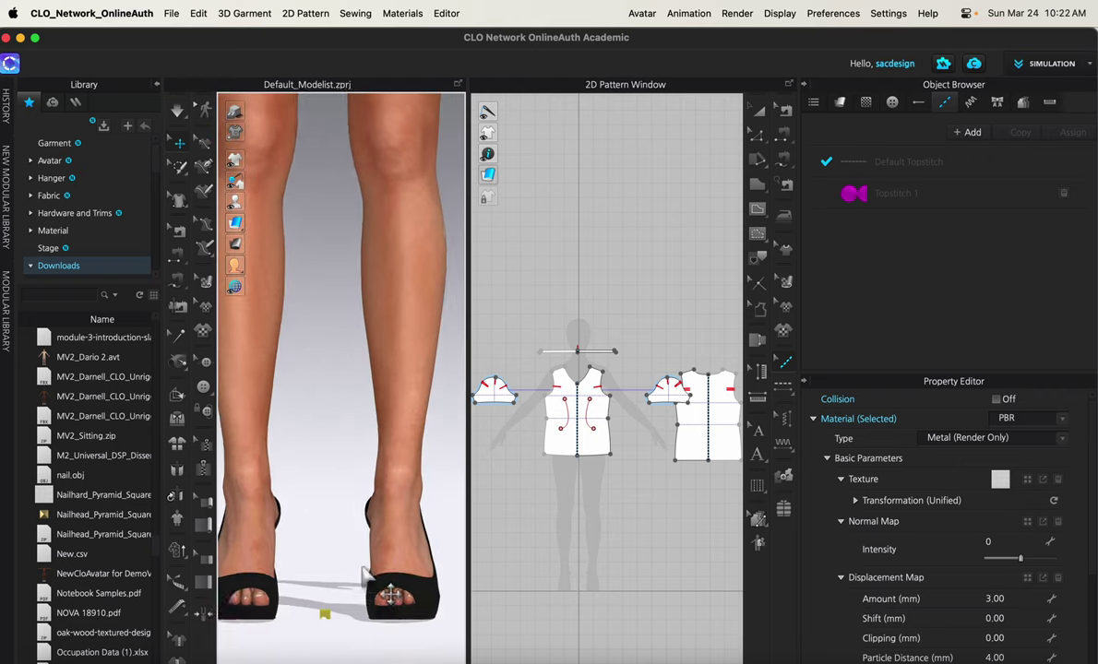
{"action": "scroll", "coordinate": [366, 574], "scroll_direction": "up", "scroll_amount": 5}
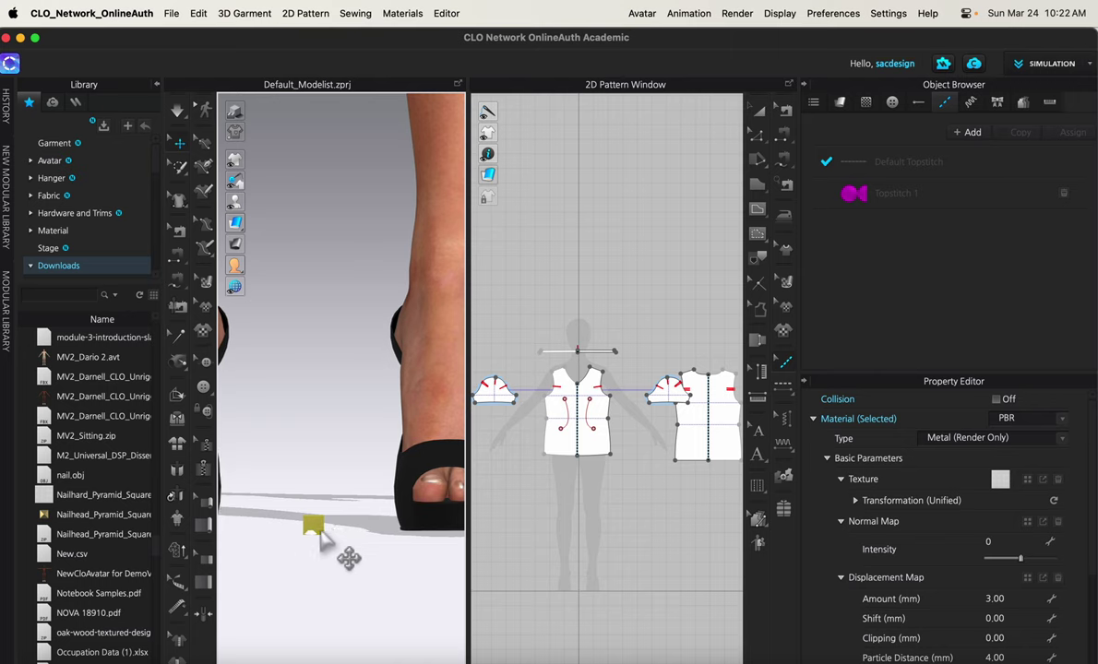
{"action": "left_click", "coordinate": [321, 534]}
{"action": "mouse_move", "coordinate": [323, 538]}
{"action": "right_mouse_down"}
{"action": "mouse_move", "coordinate": [325, 576]}
{"action": "mouse_move", "coordinate": [318, 530]}
{"action": "right_mouse_up"}
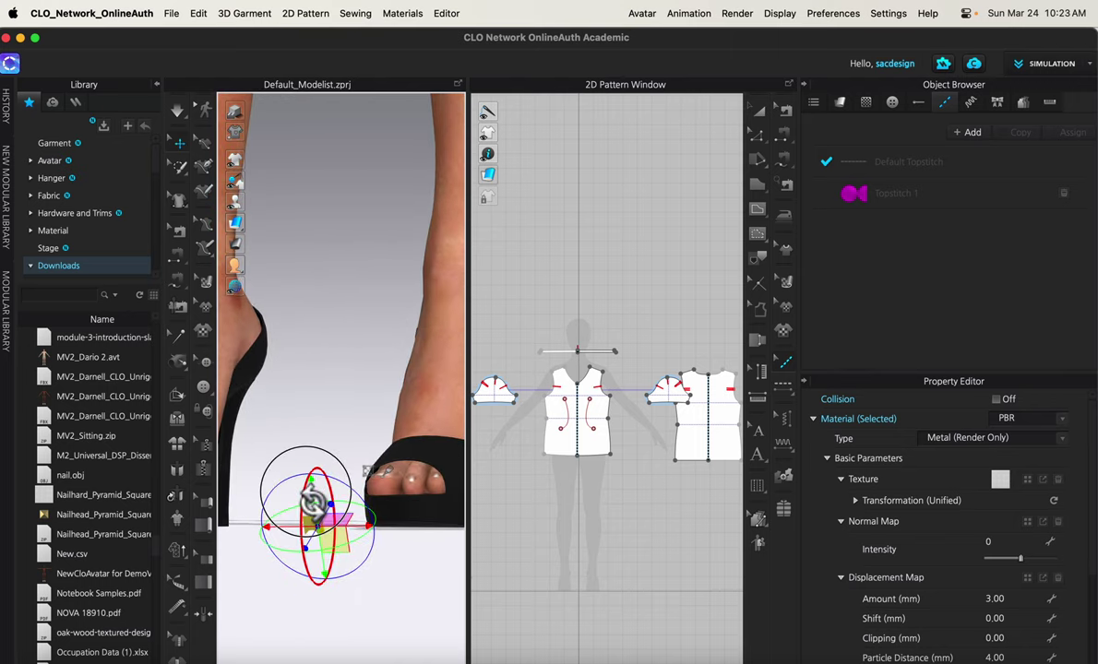
{"action": "left_click_drag", "start_coordinate": [313, 502], "coordinate": [343, 579]}
{"action": "right_click_drag", "start_coordinate": [343, 579], "coordinate": [402, 609]}
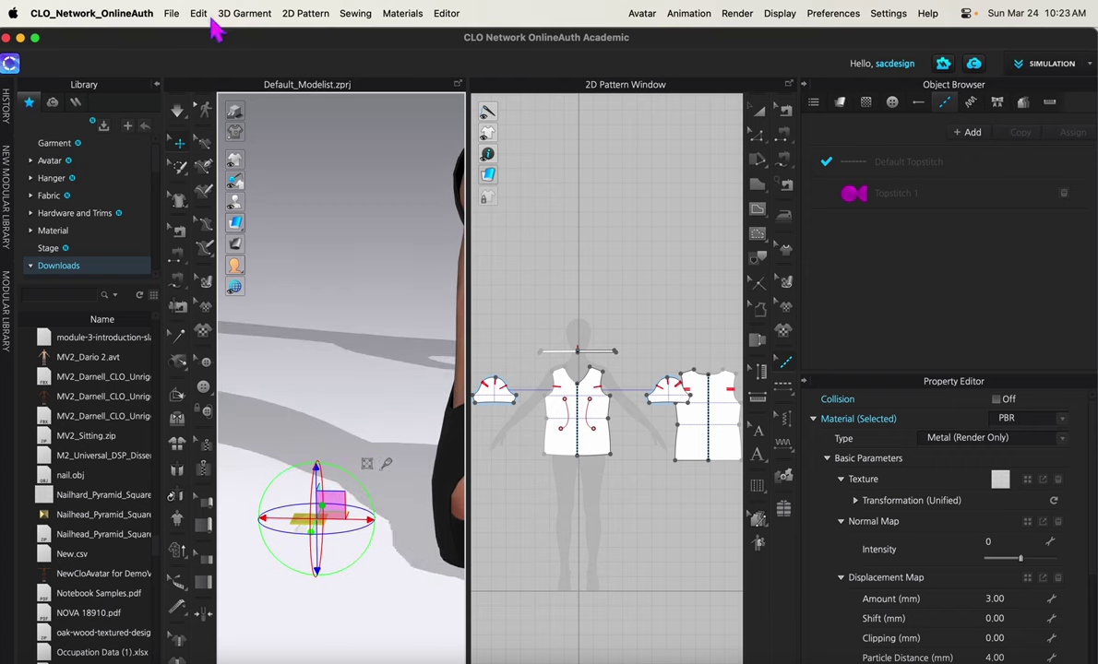
{"action": "left_click", "coordinate": [174, 13]}
{"action": "mouse_move", "coordinate": [210, 201]}
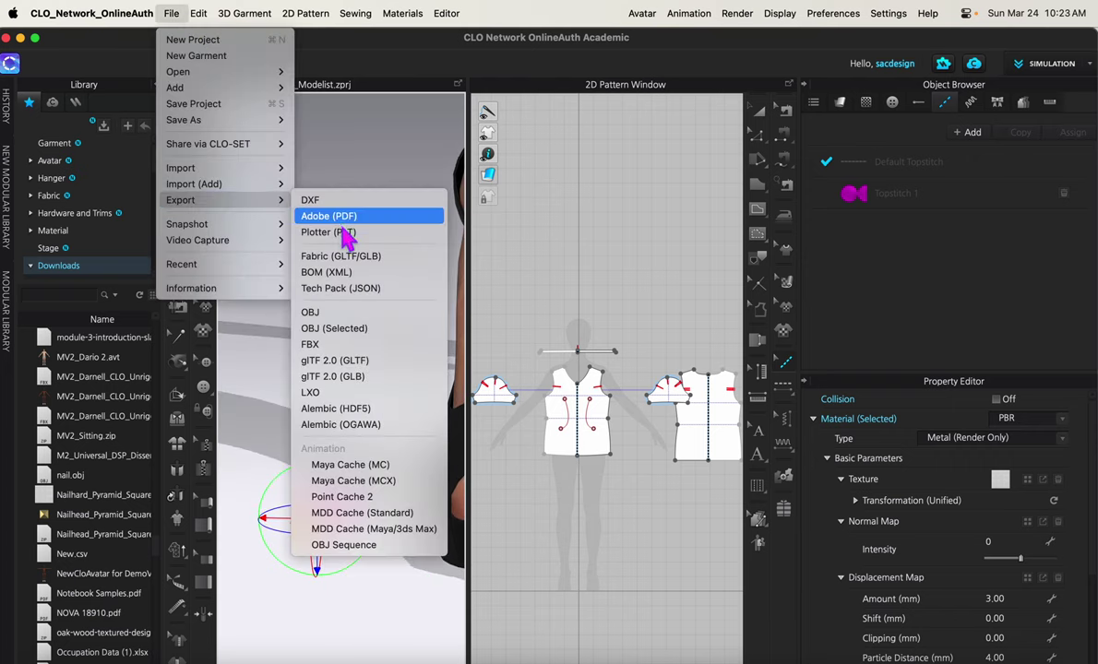
Export the selected nail as NailFaceUp.obj into Downloads, then select the Default Topstitch.
{"action": "left_click", "coordinate": [347, 334]}
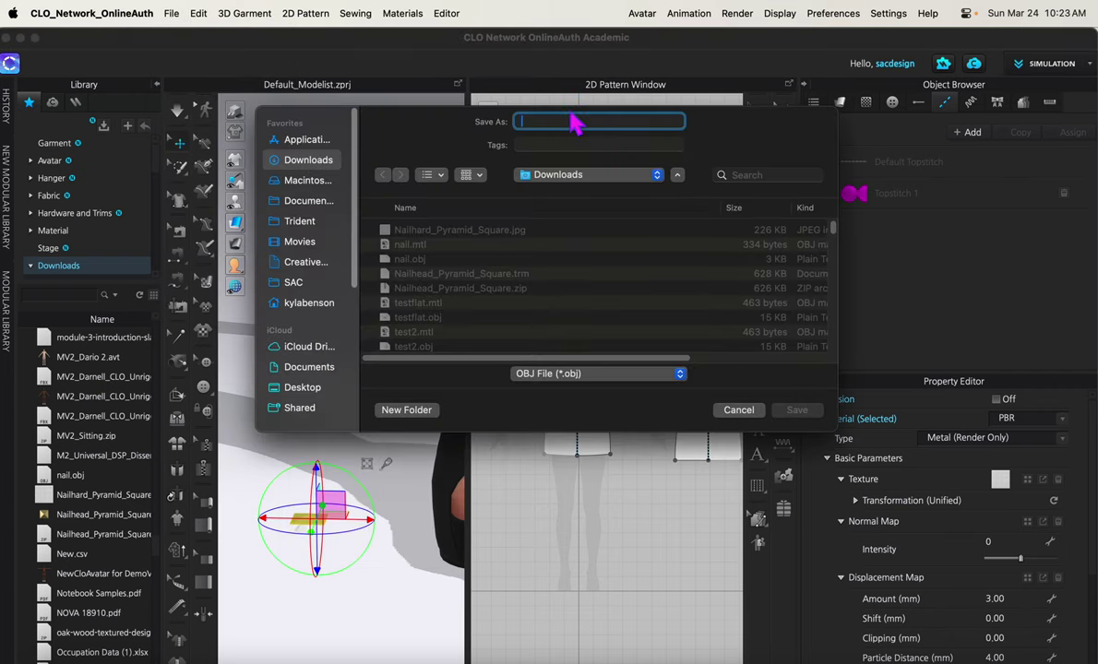
{"action": "type", "text": "NailFaceUp"}
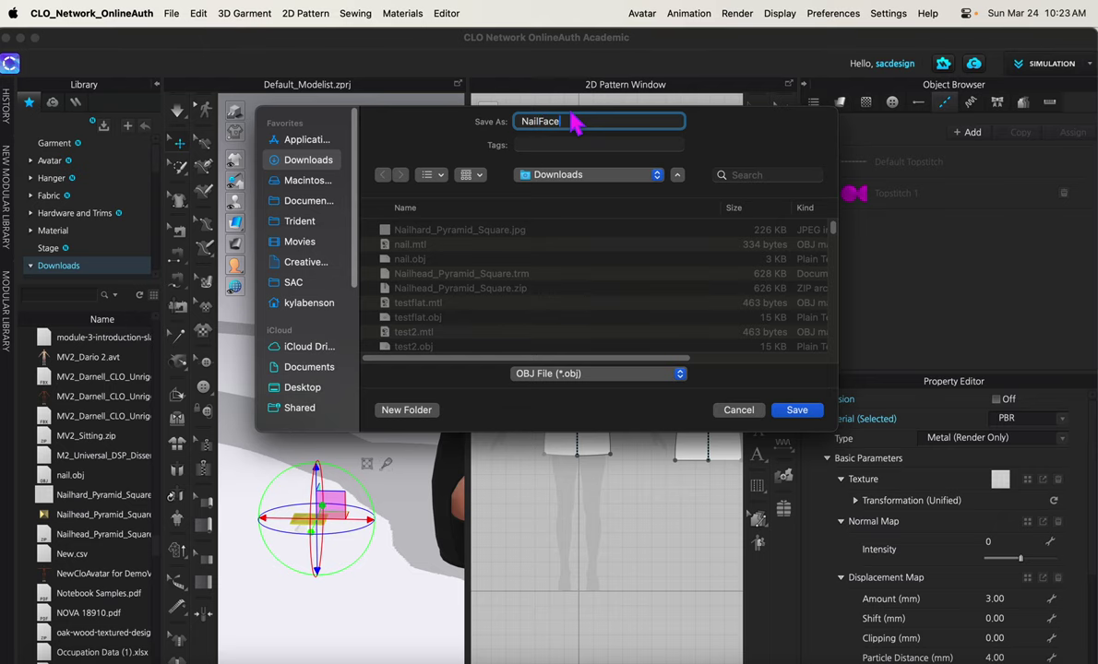
{"action": "left_click", "coordinate": [799, 412]}
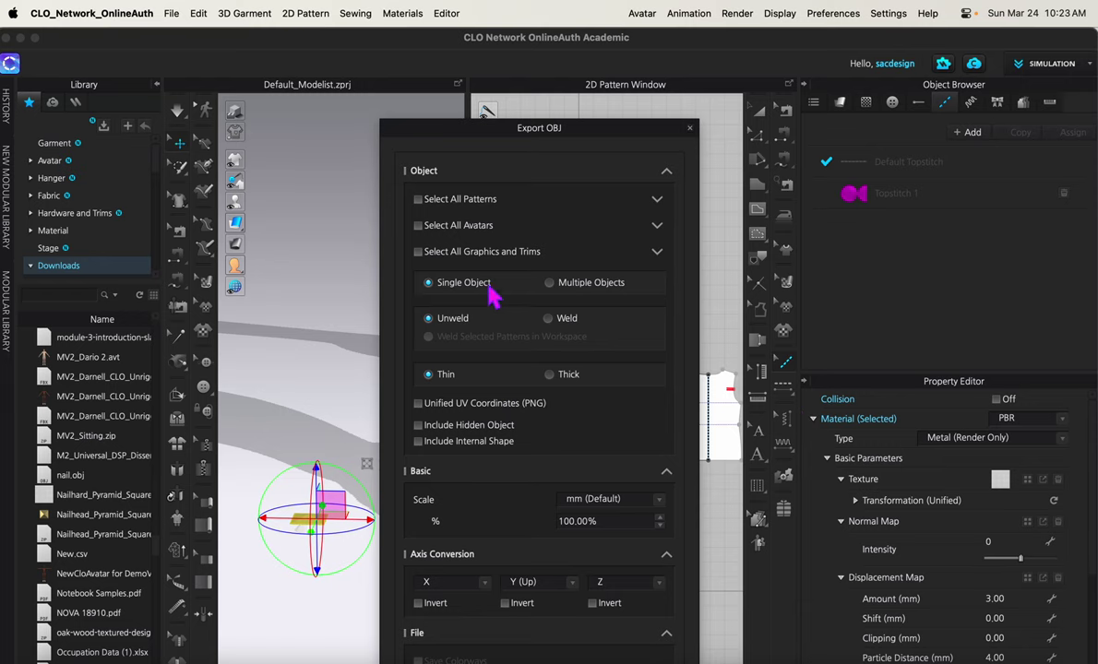
{"action": "left_click", "coordinate": [633, 153]}
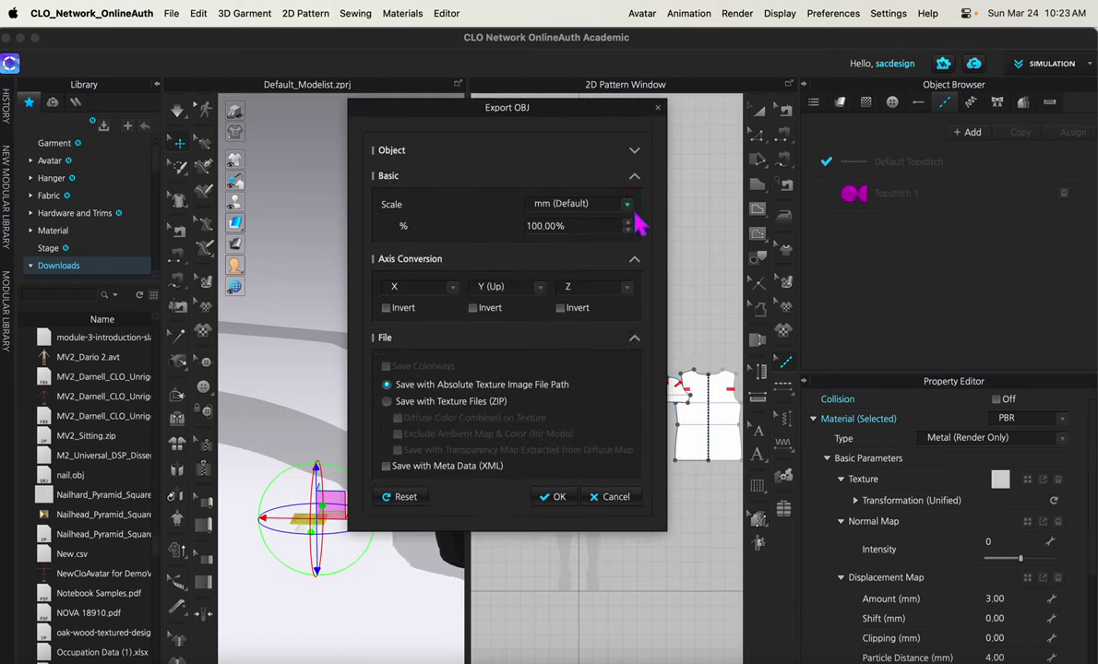
{"action": "left_click", "coordinate": [556, 496]}
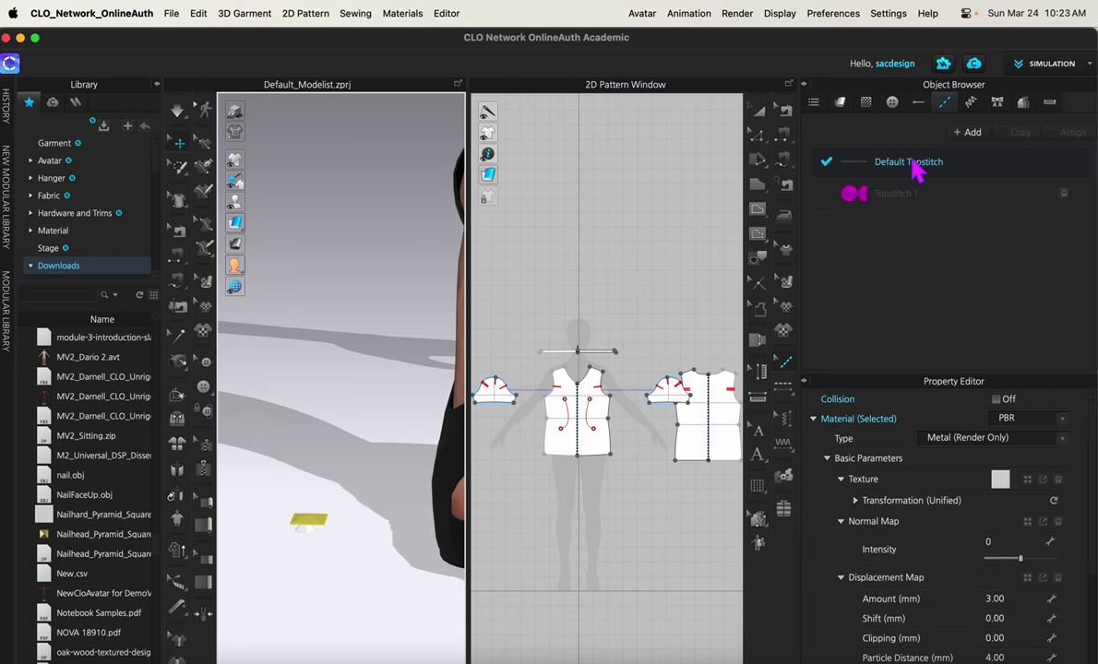
{"action": "left_click", "coordinate": [911, 162]}
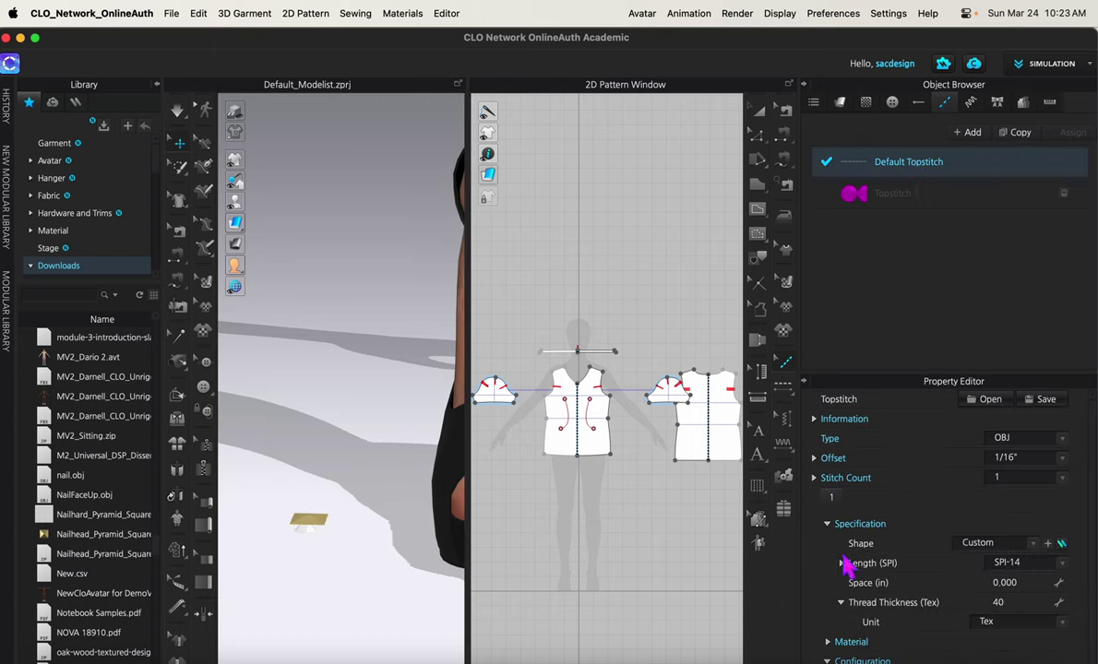
Add NailFaceUp.obj as the Default Topstitch's custom OBJ shape, 0.509 in wide.
{"action": "left_click", "coordinate": [1048, 543]}
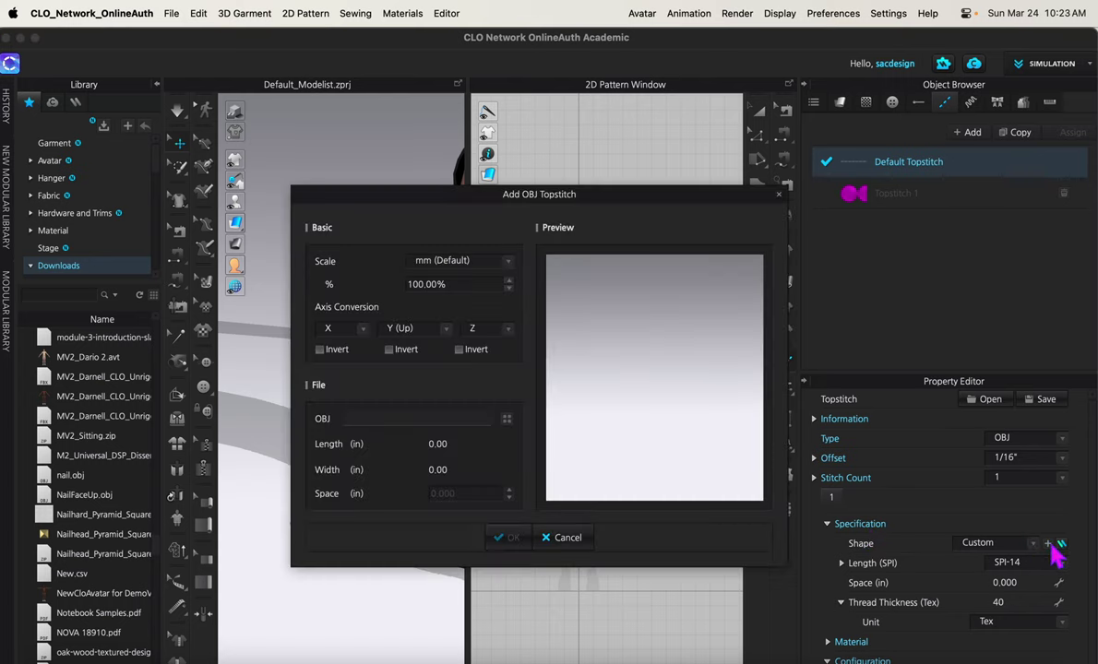
{"action": "left_click", "coordinate": [508, 423]}
{"action": "left_click", "coordinate": [487, 325]}
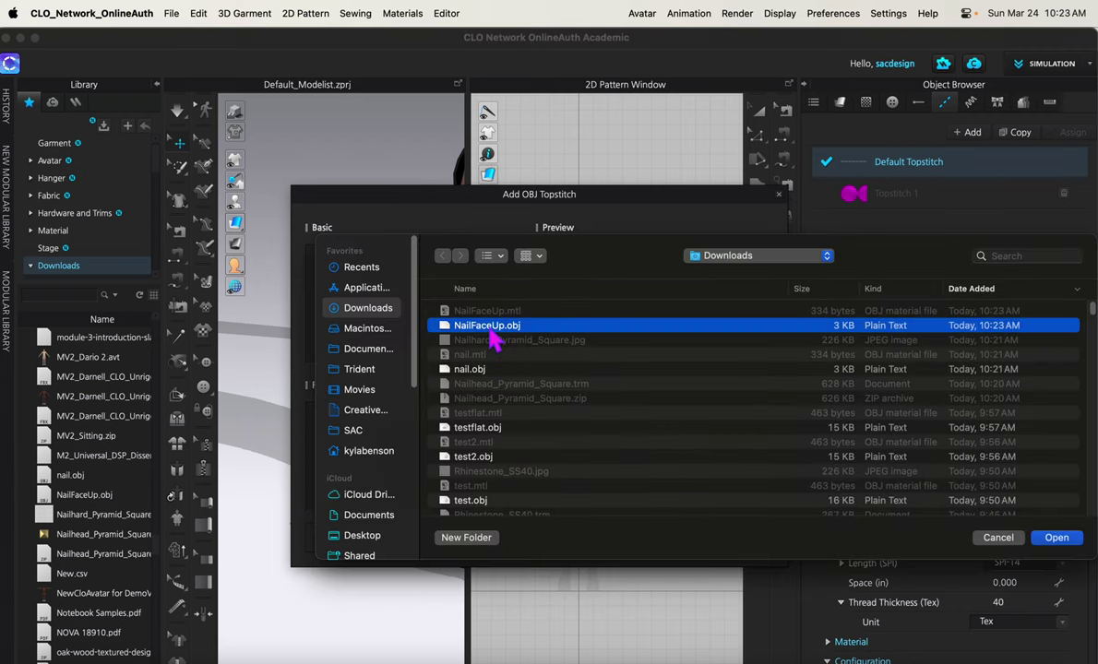
{"action": "left_click", "coordinate": [1057, 536]}
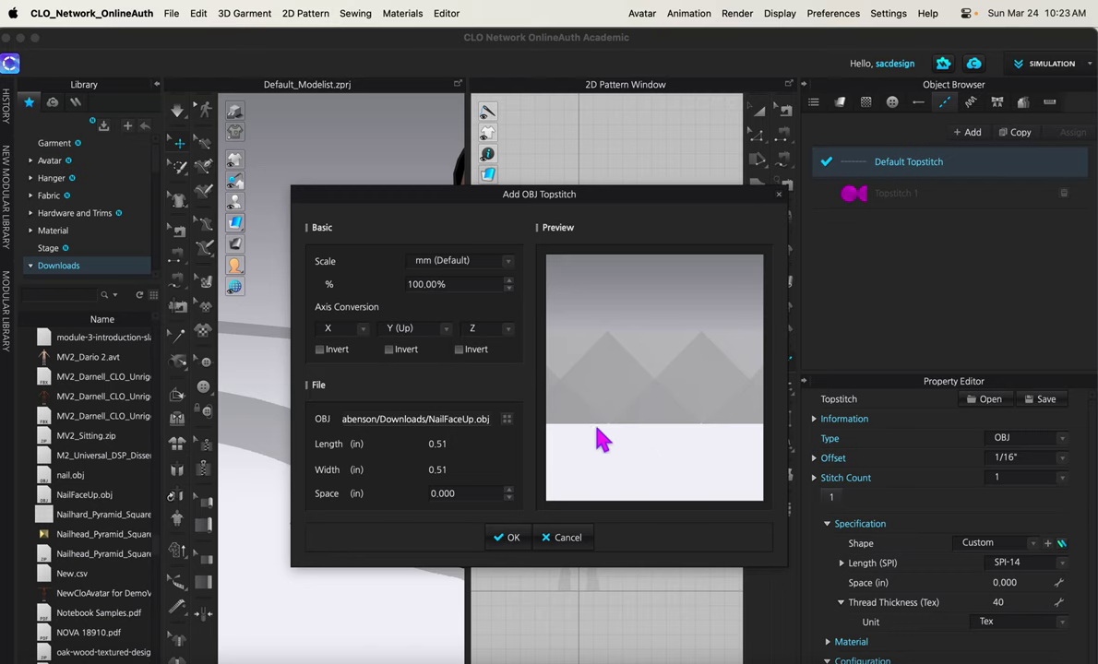
{"action": "scroll", "coordinate": [612, 432], "scroll_direction": "down", "scroll_amount": 3}
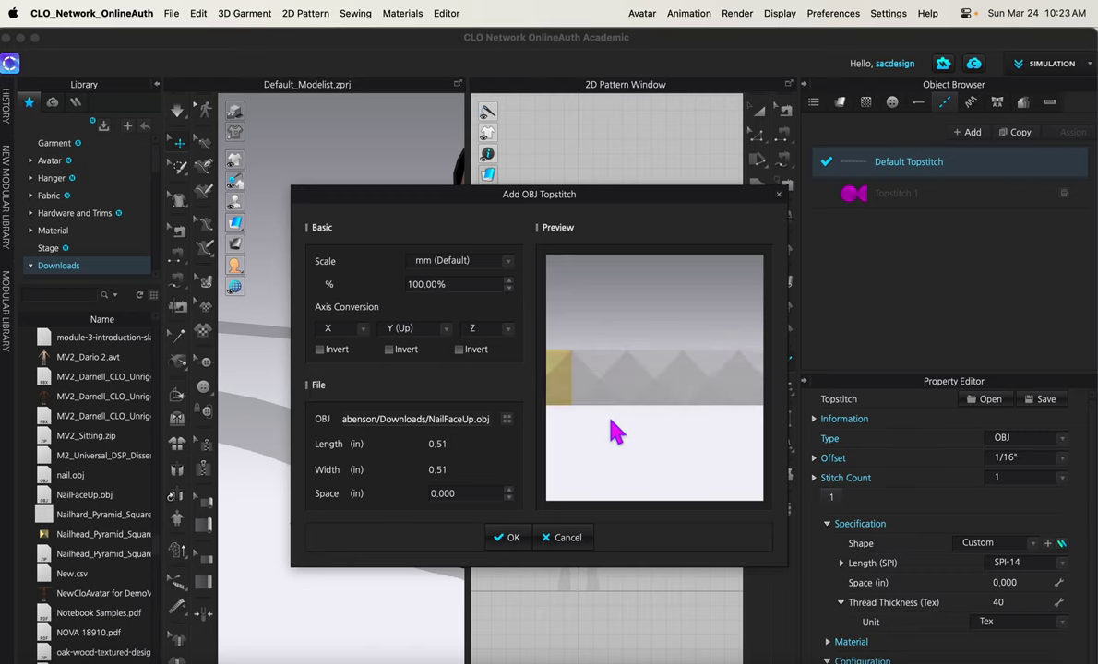
{"action": "scroll", "coordinate": [613, 434], "scroll_direction": "down", "scroll_amount": 2}
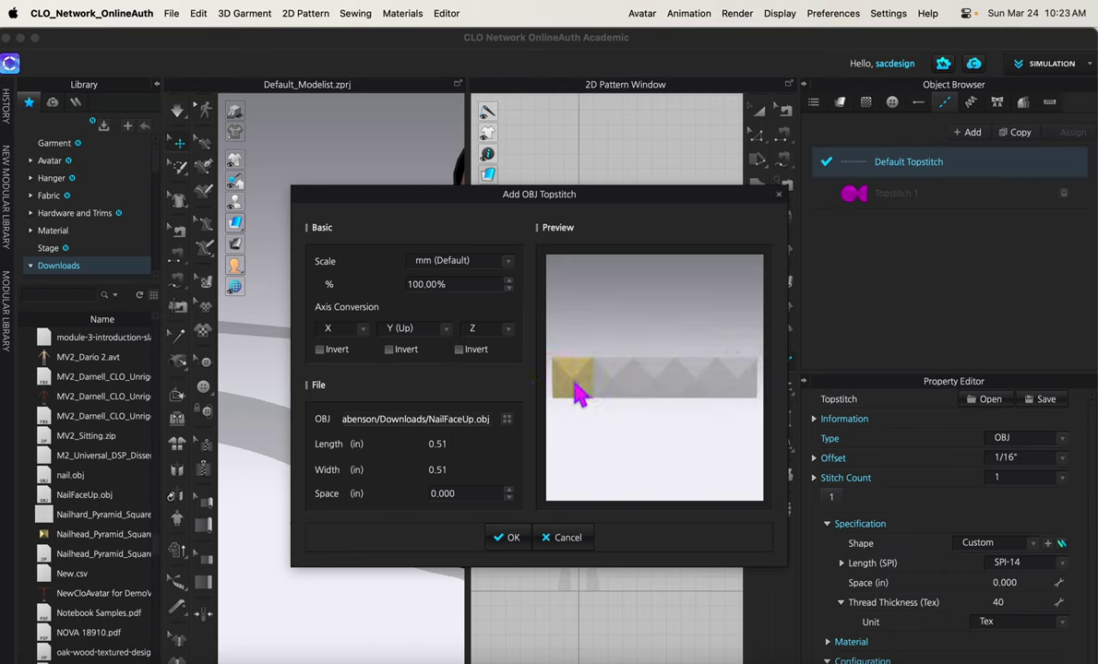
{"action": "left_click_drag", "start_coordinate": [575, 392], "coordinate": [622, 403]}
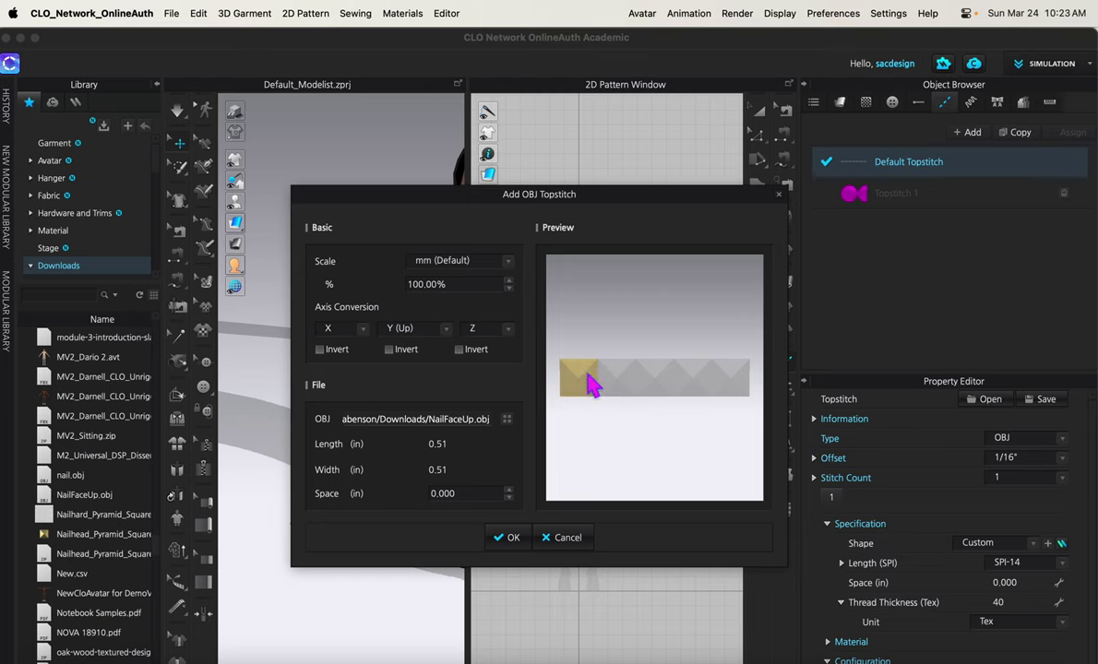
{"action": "left_click", "coordinate": [511, 539]}
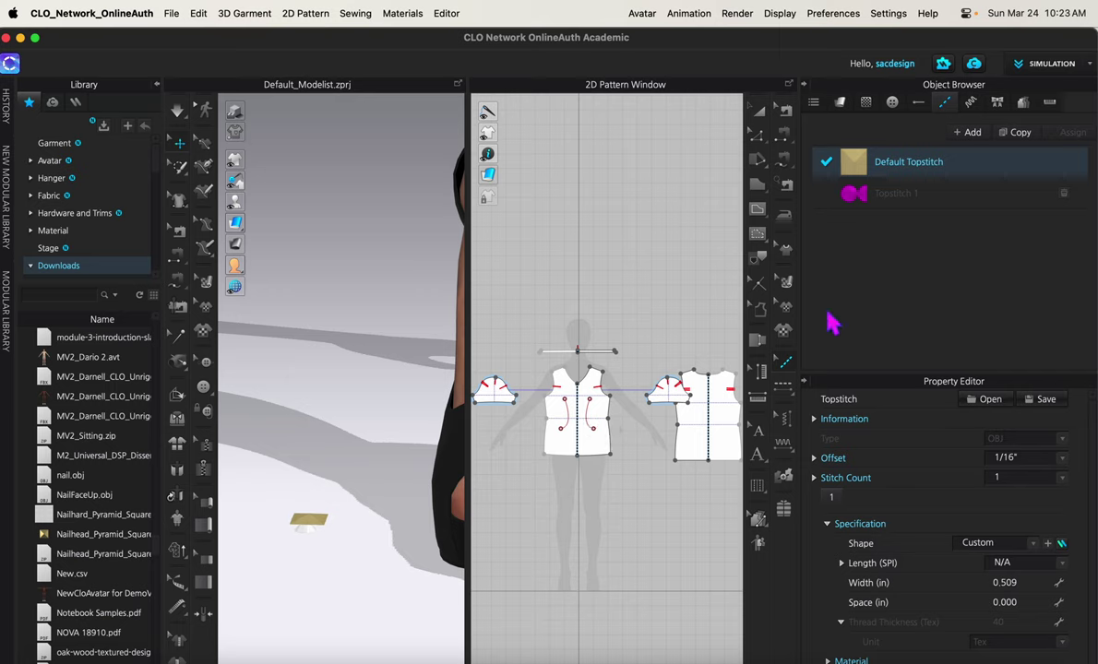
Apply the Default Topstitch studs to the curved front bodice lines with Segment Topstitch.
{"action": "left_click", "coordinate": [789, 389]}
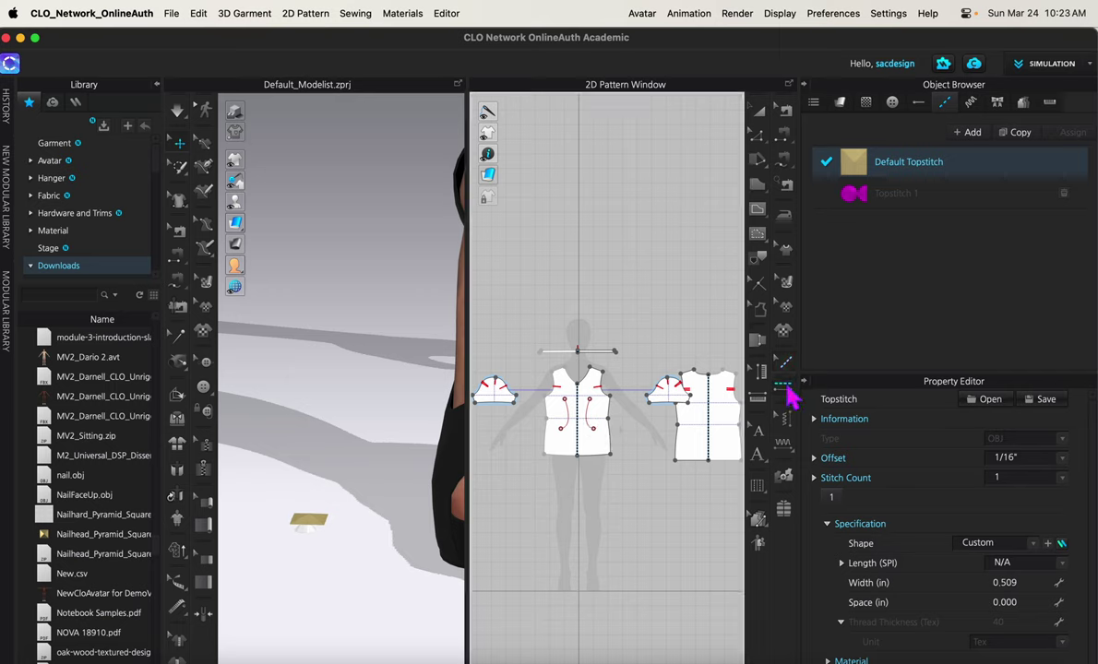
{"action": "key", "text": "2"}
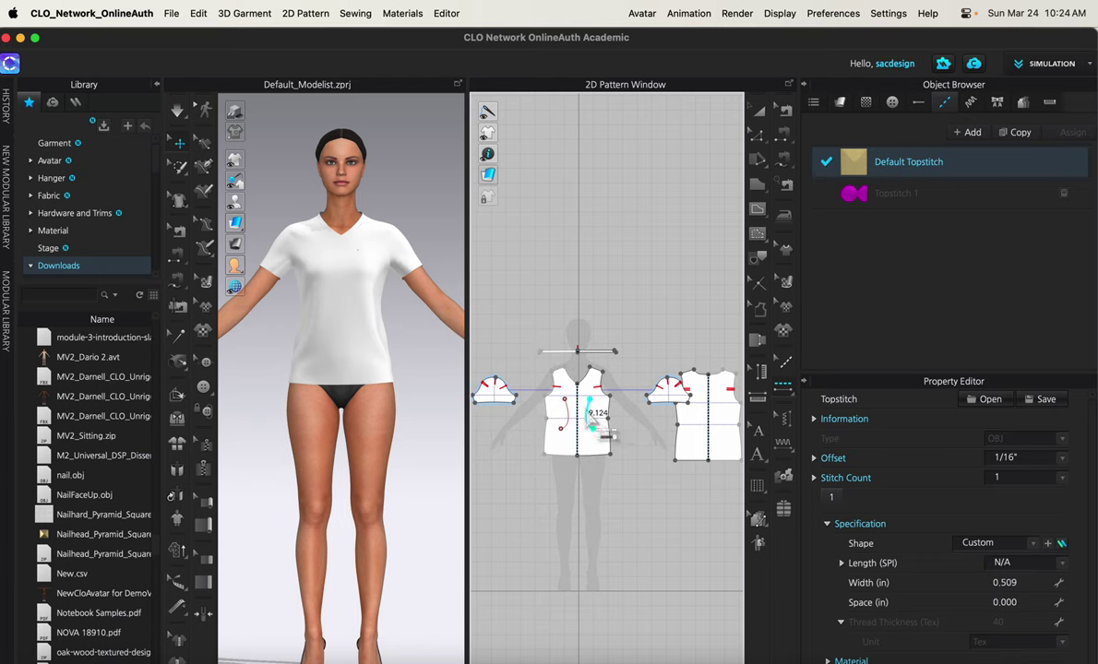
{"action": "left_click", "coordinate": [591, 420]}
{"action": "scroll", "coordinate": [309, 406], "scroll_direction": "up", "scroll_amount": 5}
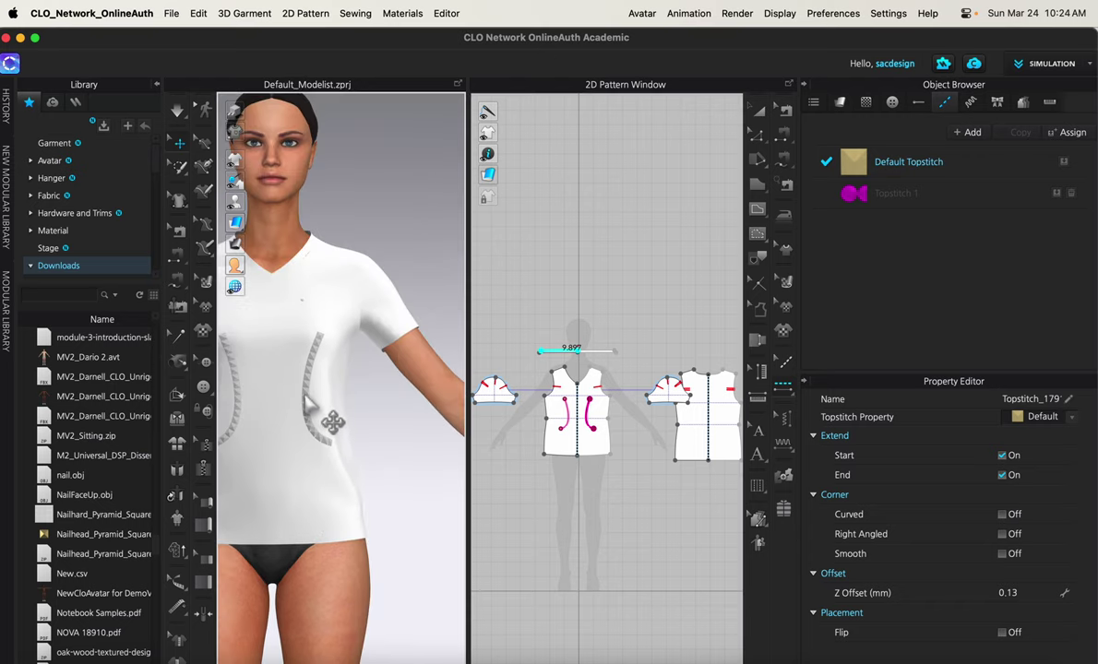
{"action": "scroll", "coordinate": [307, 397], "scroll_direction": "up", "scroll_amount": 8}
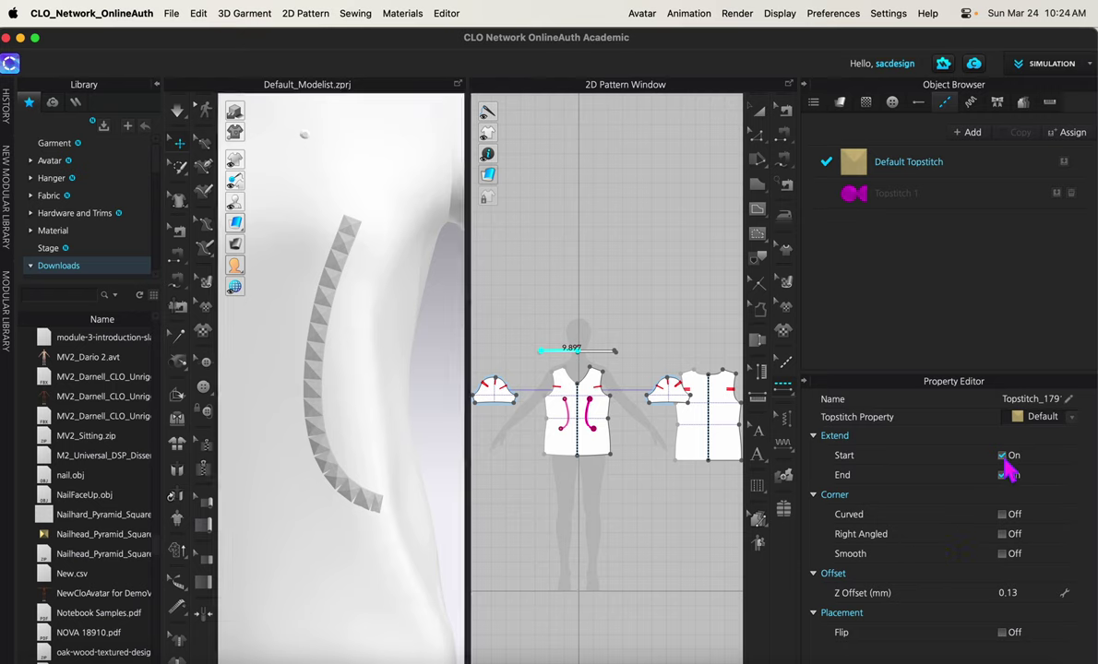
Set the Default Topstitch's material type to Gem (Render Only).
{"action": "left_click", "coordinate": [976, 164]}
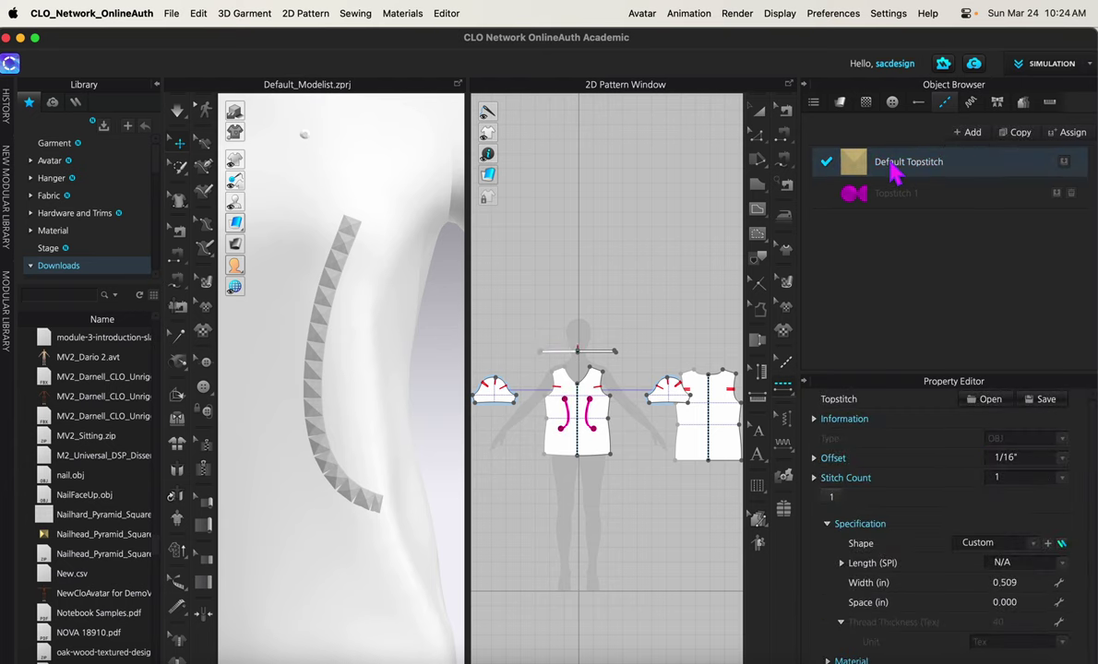
{"action": "scroll", "coordinate": [997, 539], "scroll_direction": "down", "scroll_amount": 2}
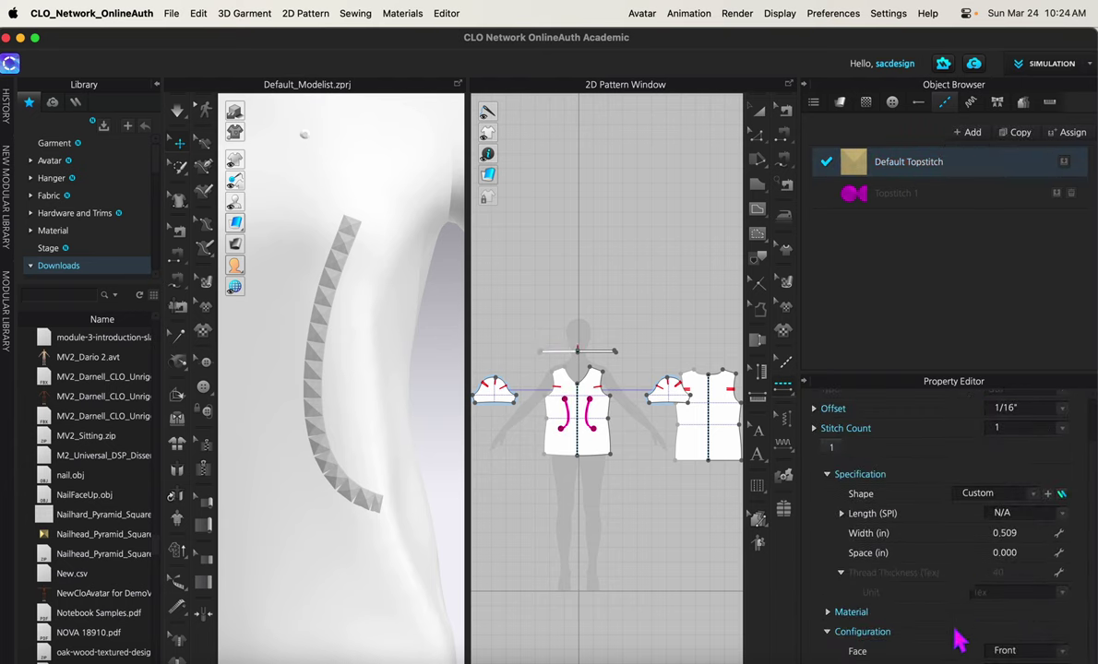
{"action": "left_click", "coordinate": [841, 613]}
{"action": "scroll", "coordinate": [1006, 616], "scroll_direction": "down", "scroll_amount": 3}
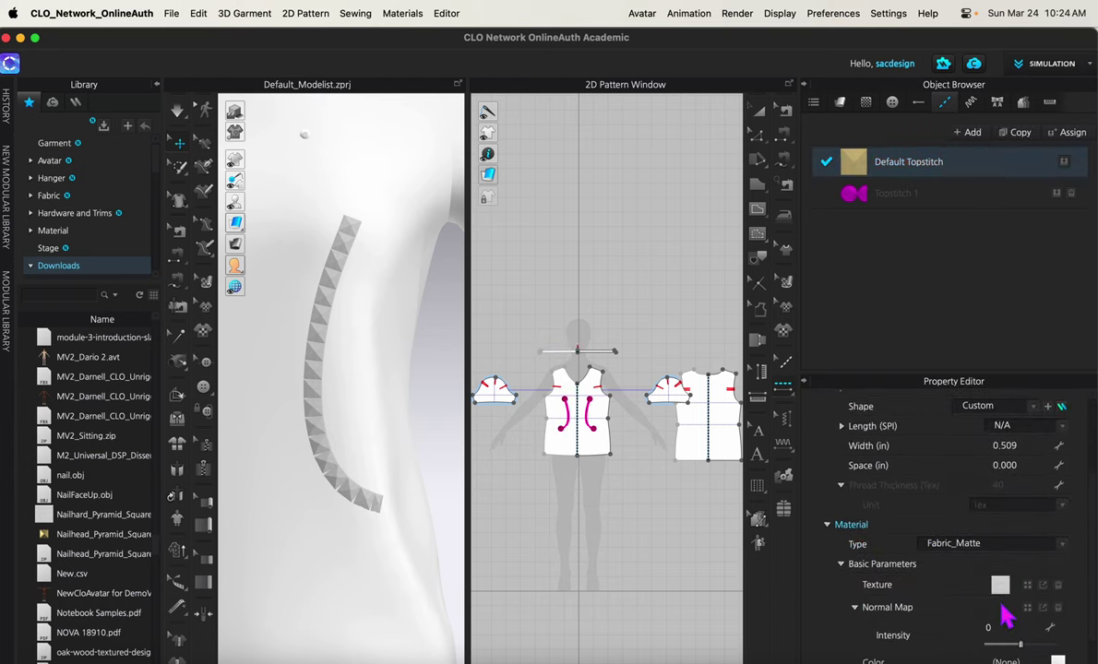
{"action": "left_click", "coordinate": [1063, 545]}
{"action": "left_click", "coordinate": [965, 563]}
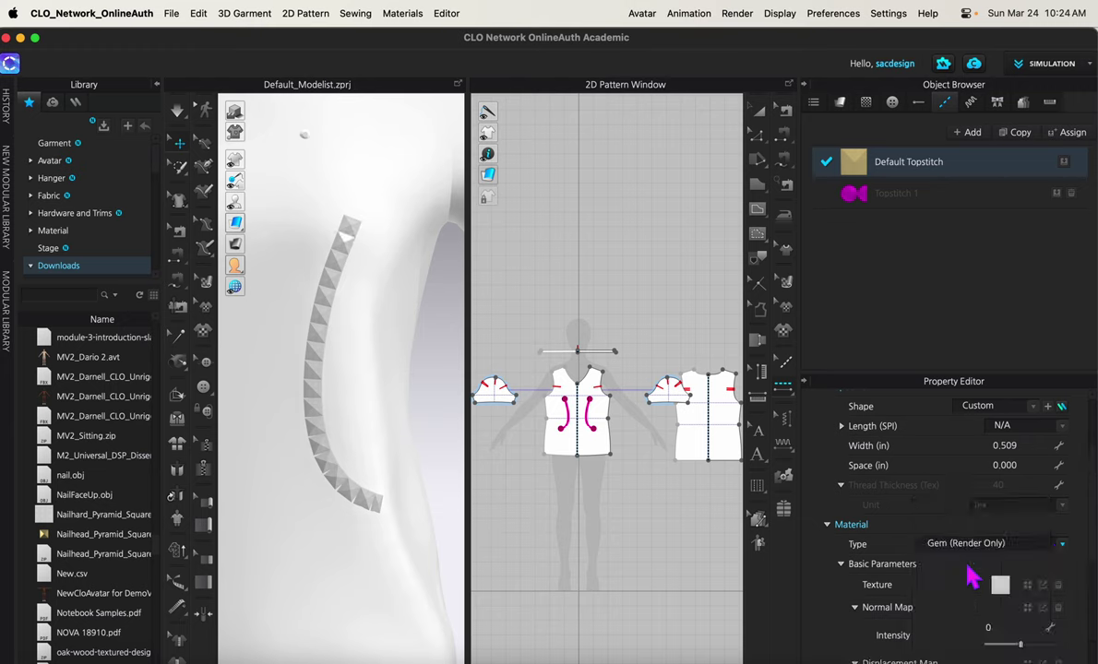
Give the stud material a dark olive-gold colour.
{"action": "scroll", "coordinate": [986, 613], "scroll_direction": "down", "scroll_amount": 2}
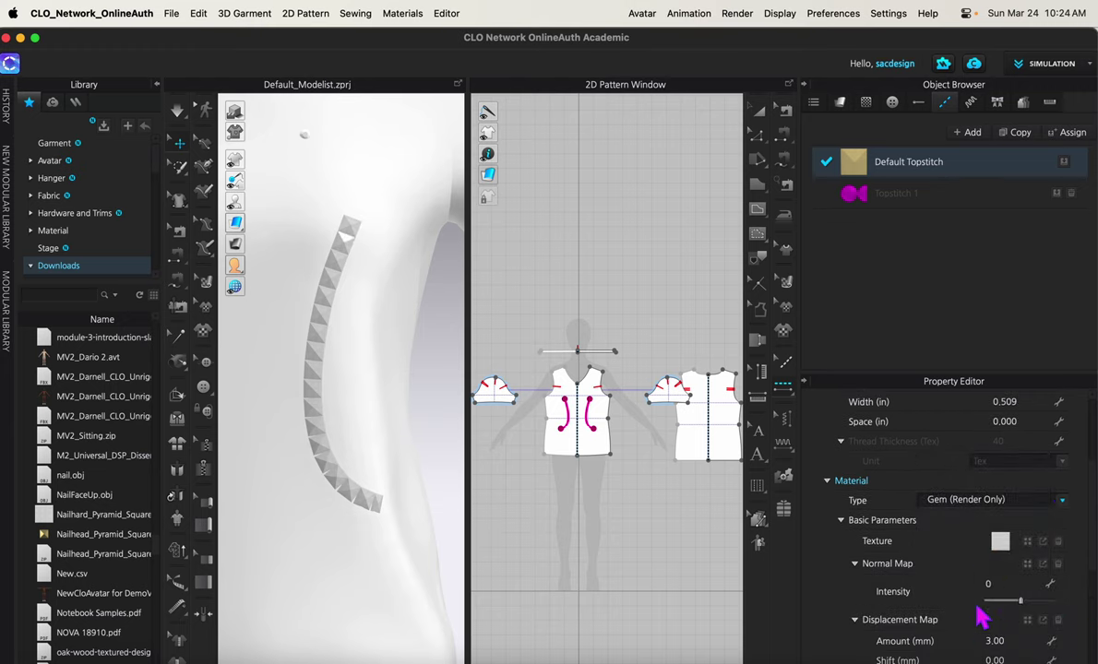
{"action": "scroll", "coordinate": [974, 601], "scroll_direction": "down", "scroll_amount": 2}
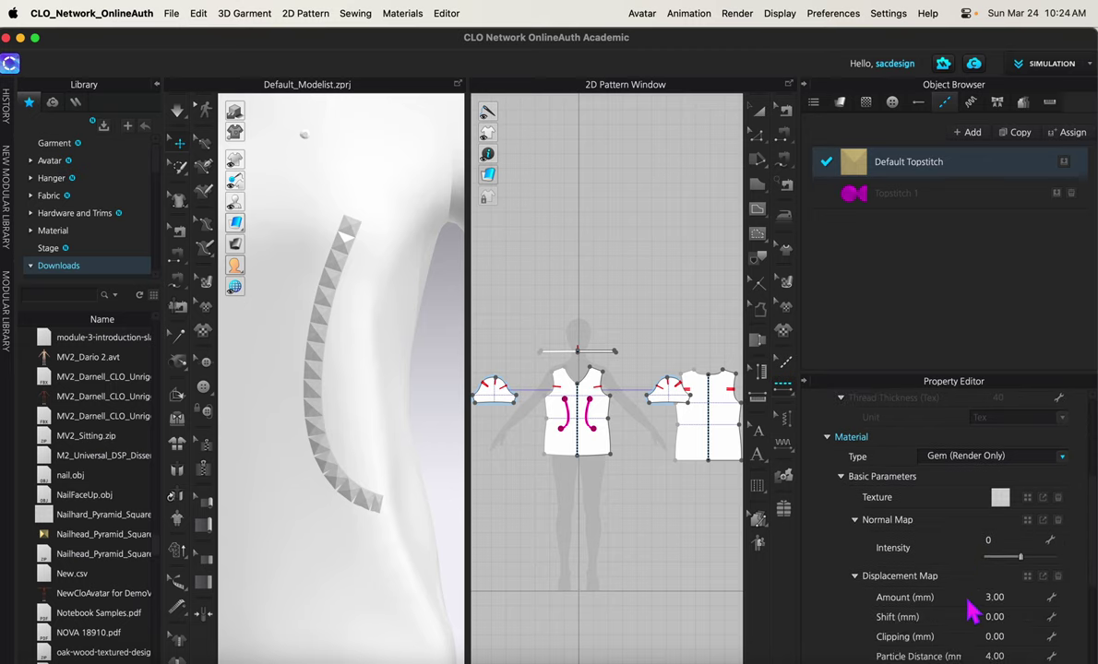
{"action": "scroll", "coordinate": [973, 611], "scroll_direction": "down", "scroll_amount": 4}
{"action": "left_click", "coordinate": [1059, 611]}
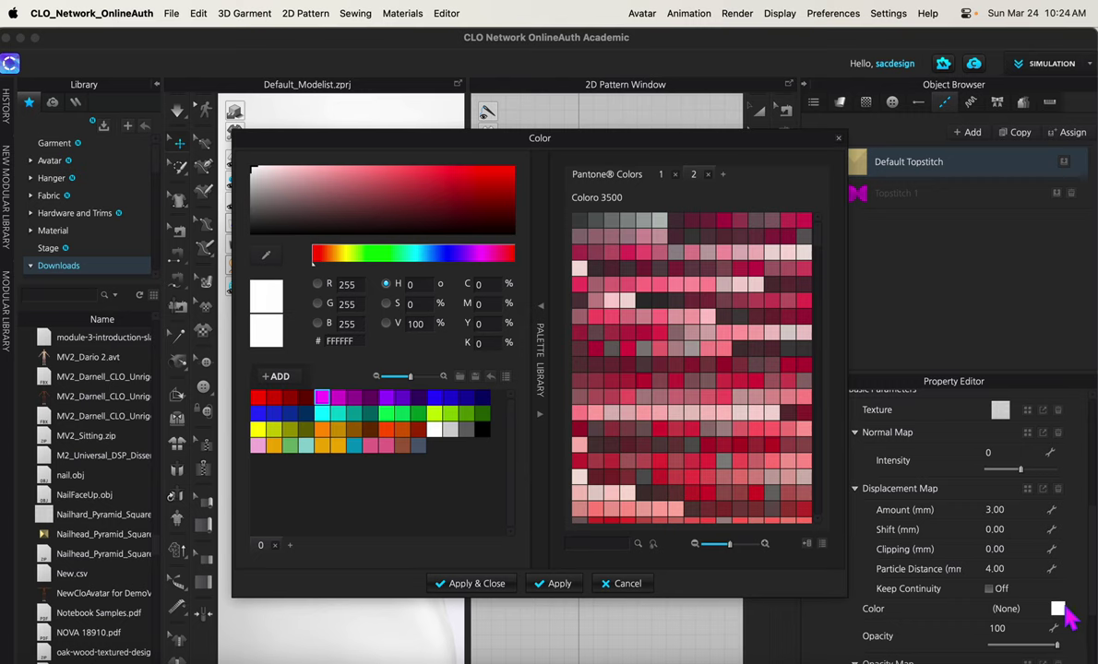
{"action": "left_click", "coordinate": [323, 445]}
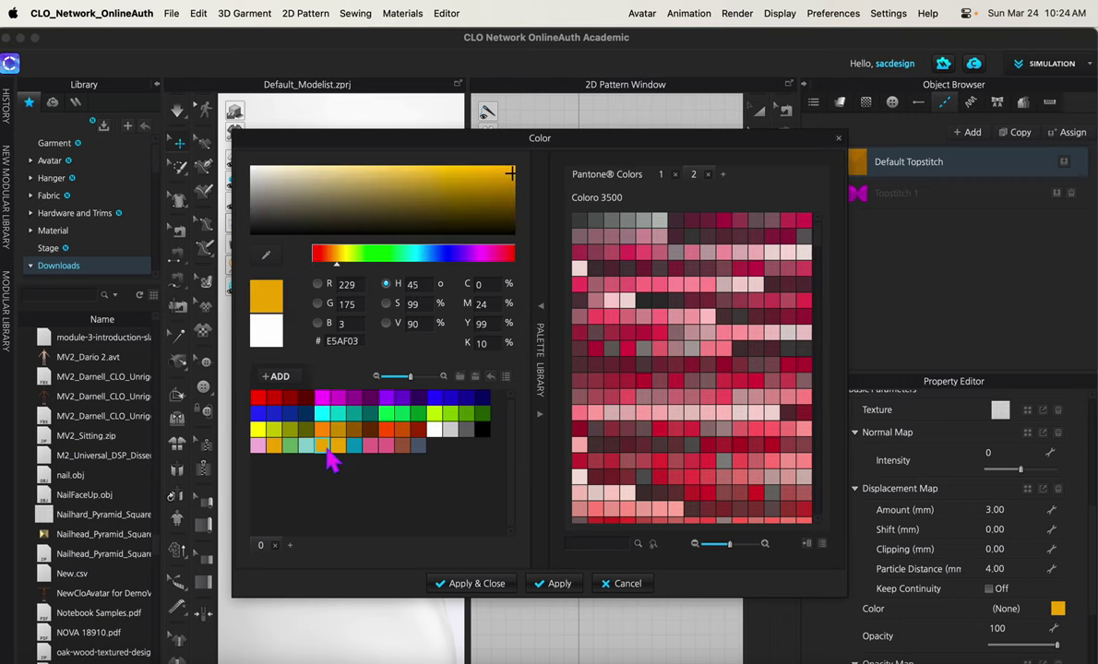
{"action": "left_click_drag", "start_coordinate": [428, 164], "coordinate": [449, 197]}
{"action": "left_click", "coordinate": [456, 583]}
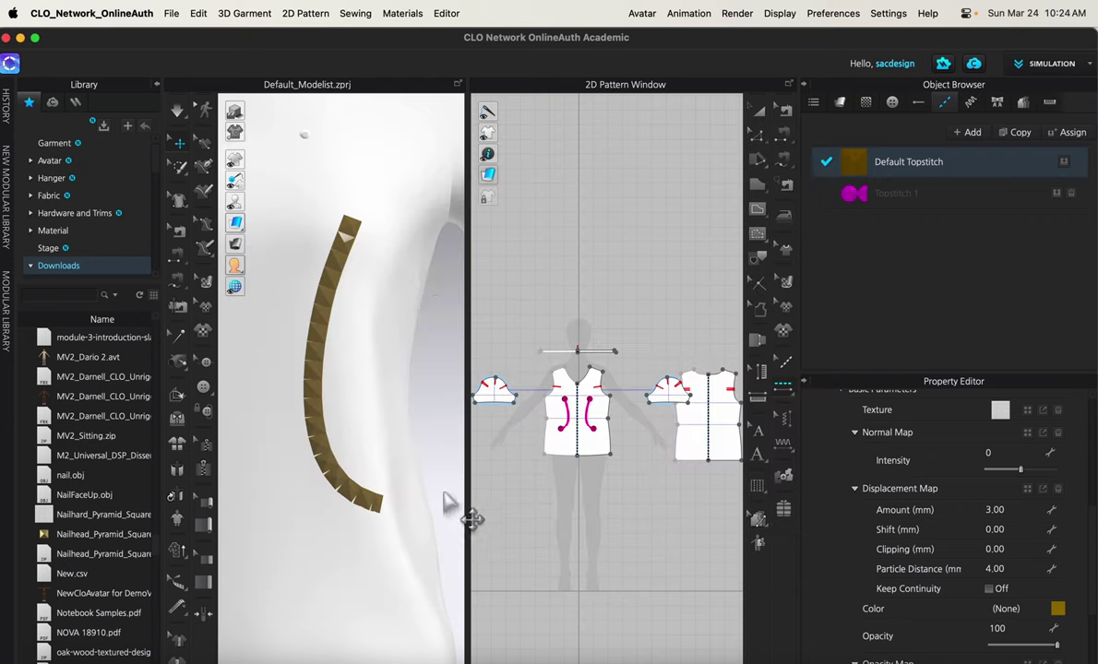
Turn on Quality Render in the 3D window and open the Render window beside it.
{"action": "left_click", "coordinate": [444, 14]}
{"action": "mouse_move", "coordinate": [743, 20]}
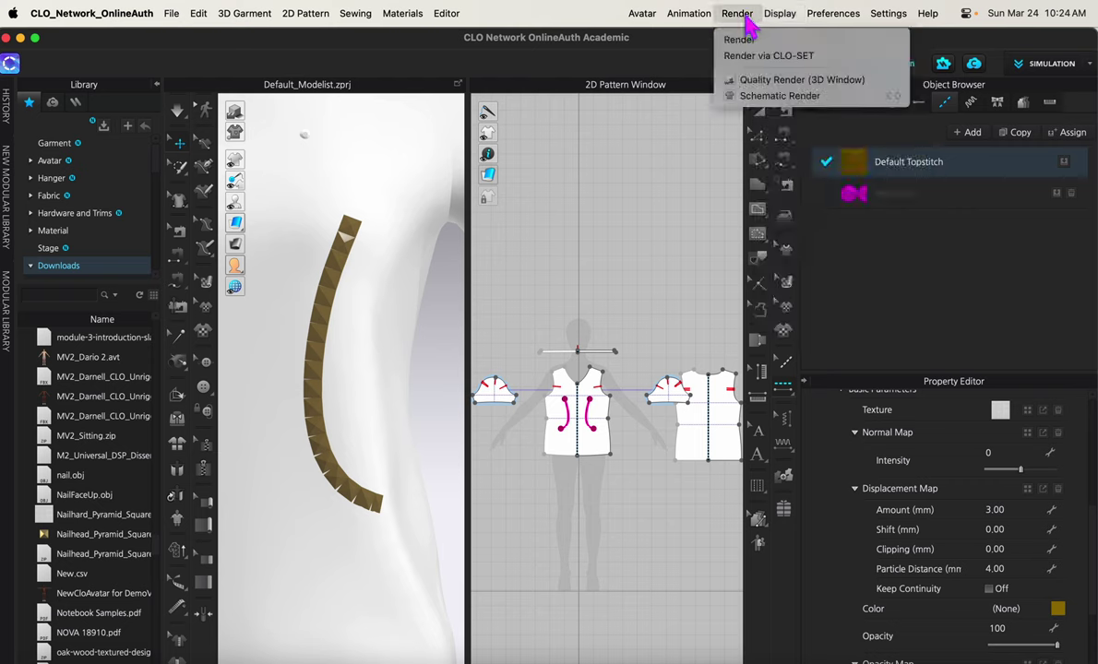
{"action": "left_click", "coordinate": [765, 80]}
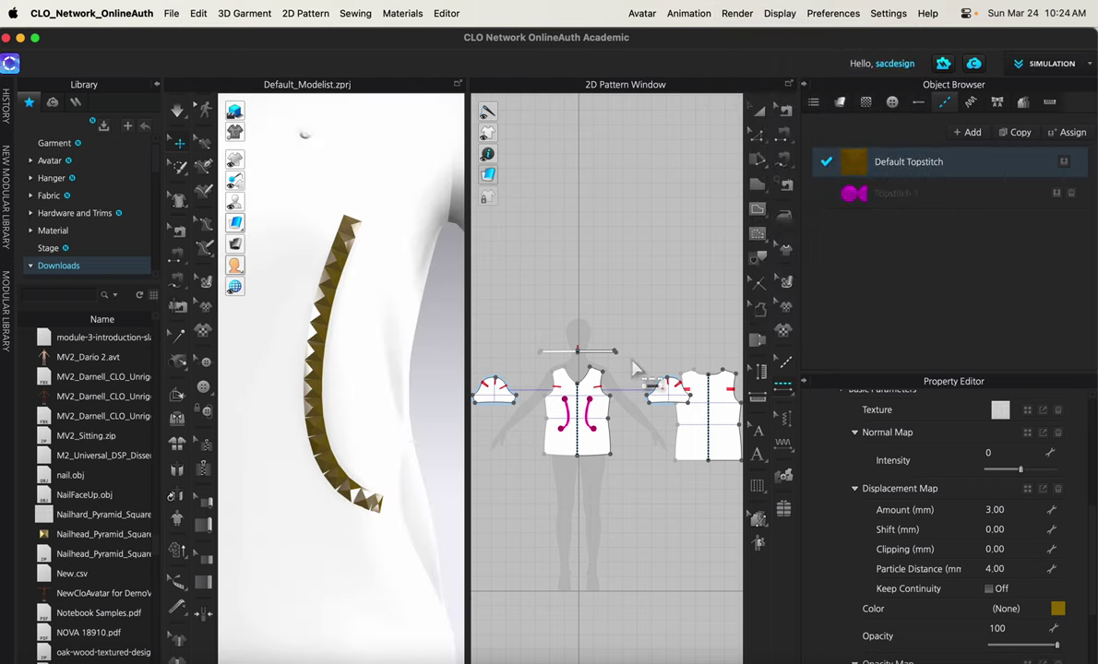
{"action": "left_click", "coordinate": [736, 17]}
{"action": "left_click", "coordinate": [752, 44]}
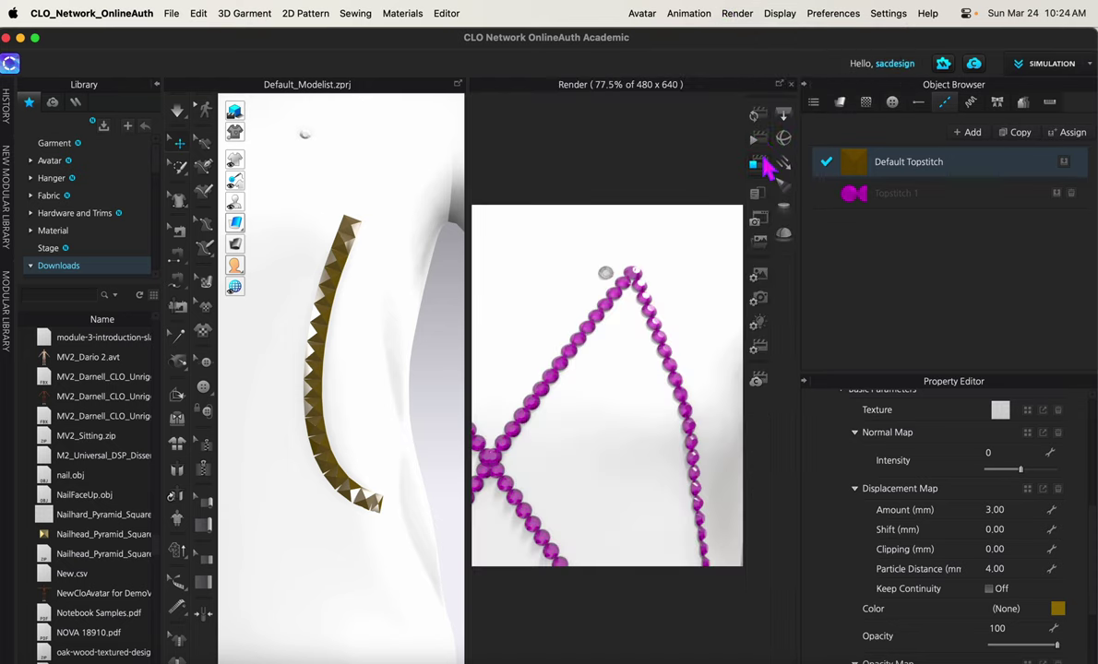
{"action": "left_click", "coordinate": [758, 139]}
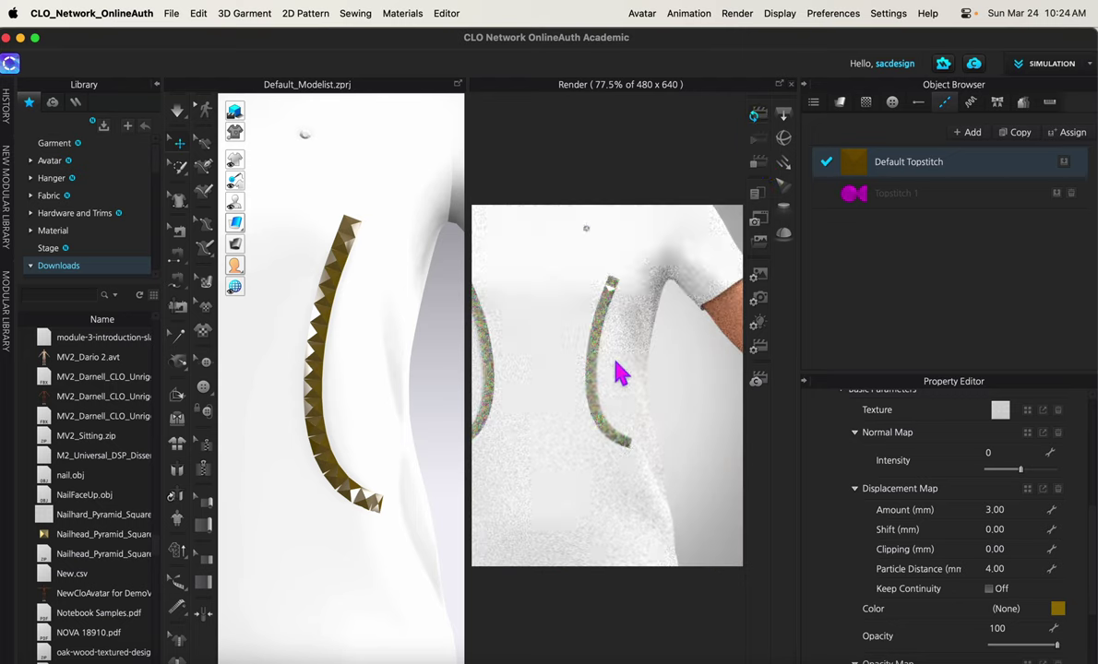
Change the topstitch material type to Metal (Render Only) for shiny gold studs.
{"action": "scroll", "coordinate": [591, 392], "scroll_direction": "up", "scroll_amount": 3}
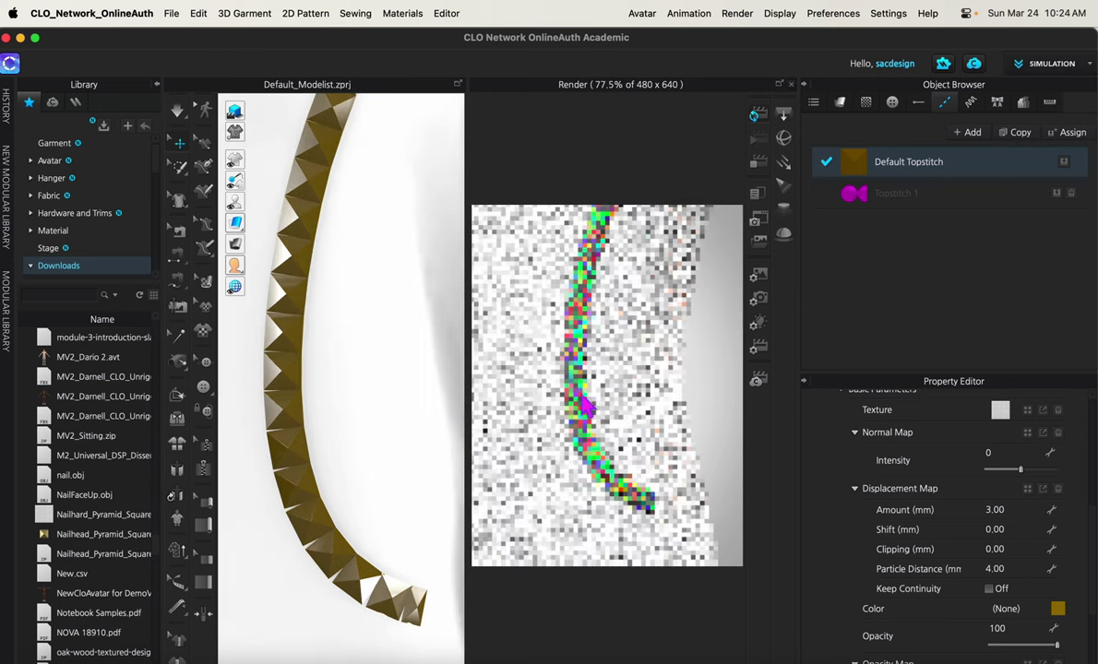
{"action": "right_click_drag", "start_coordinate": [574, 425], "coordinate": [688, 493]}
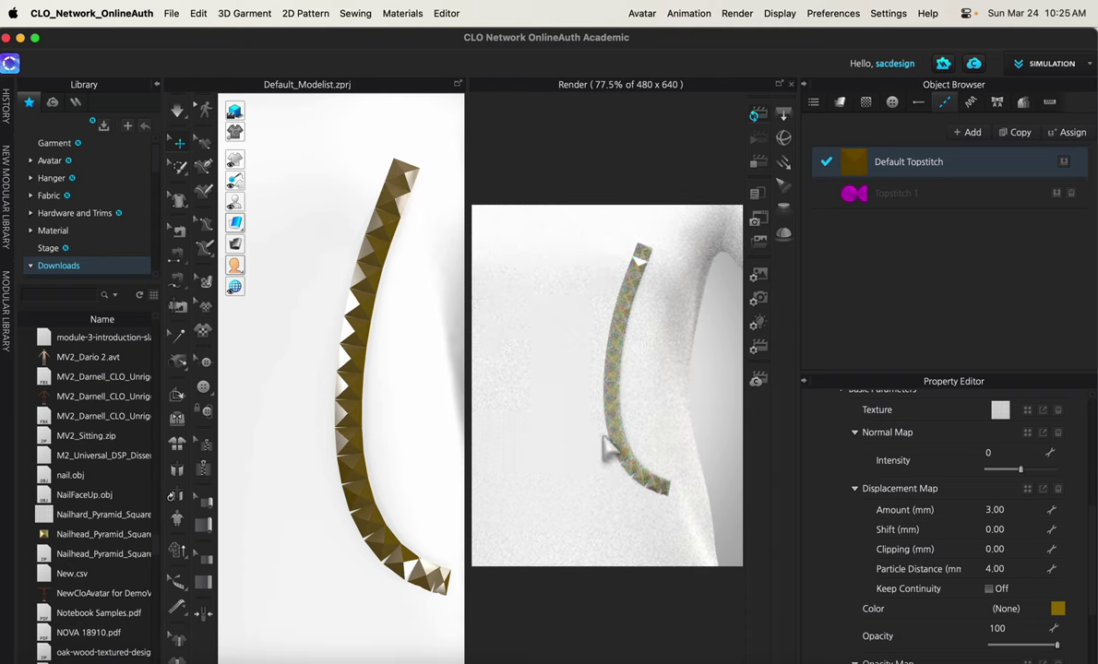
{"action": "right_click_drag", "start_coordinate": [632, 334], "coordinate": [632, 293]}
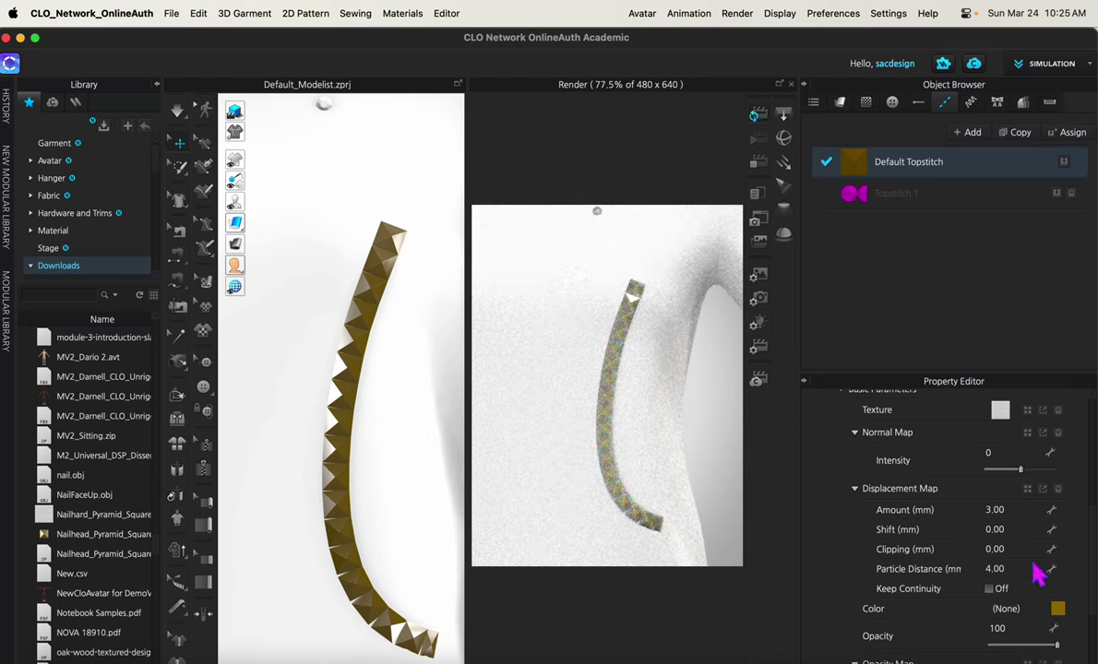
{"action": "scroll", "coordinate": [980, 551], "scroll_direction": "up", "scroll_amount": 2}
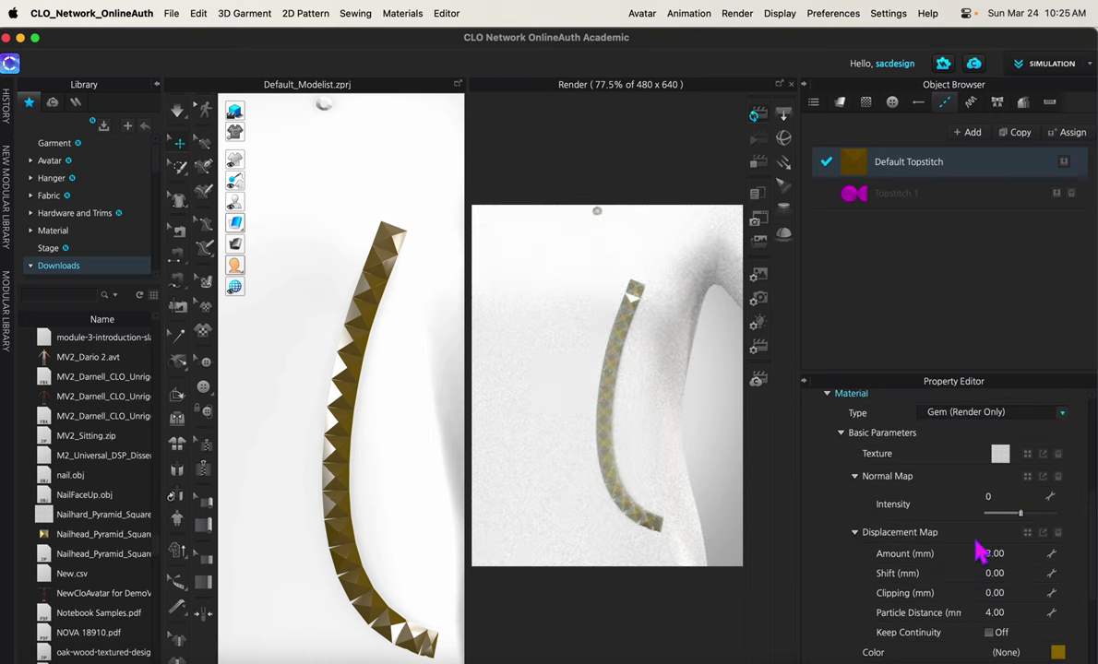
{"action": "left_click", "coordinate": [1061, 415]}
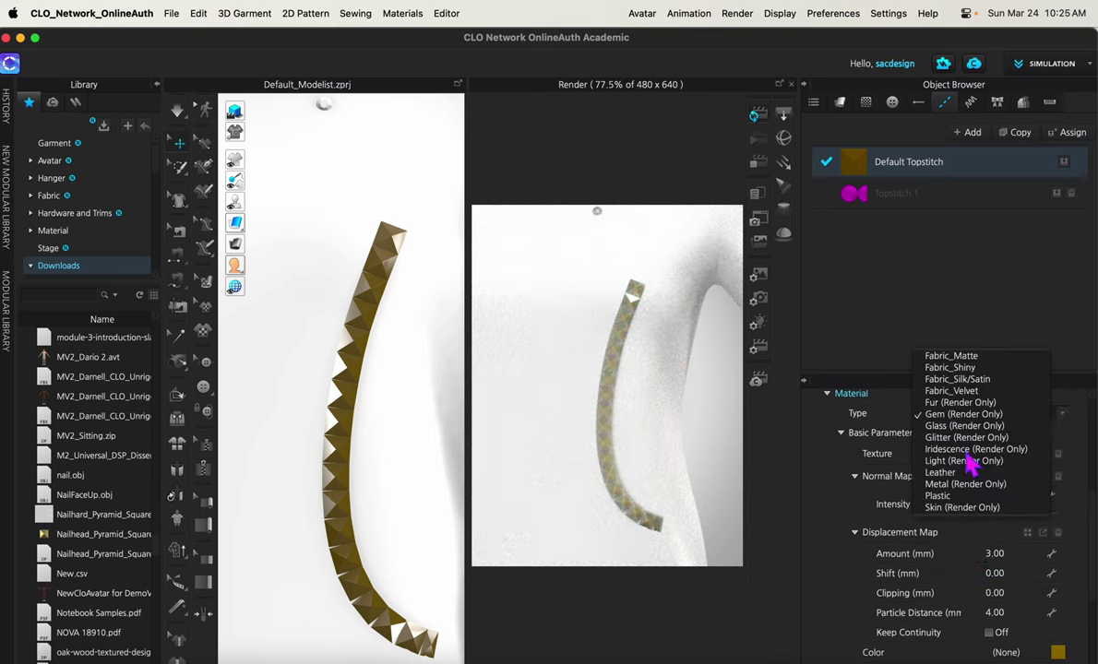
{"action": "left_click", "coordinate": [950, 484]}
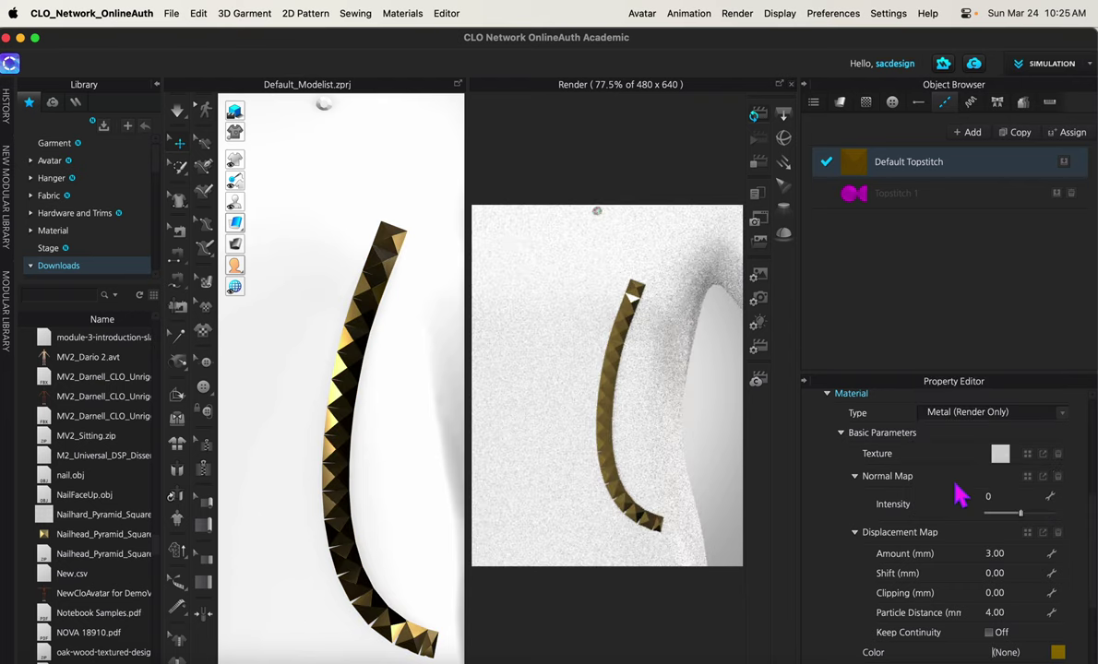
{"action": "right_click", "coordinate": [634, 324]}
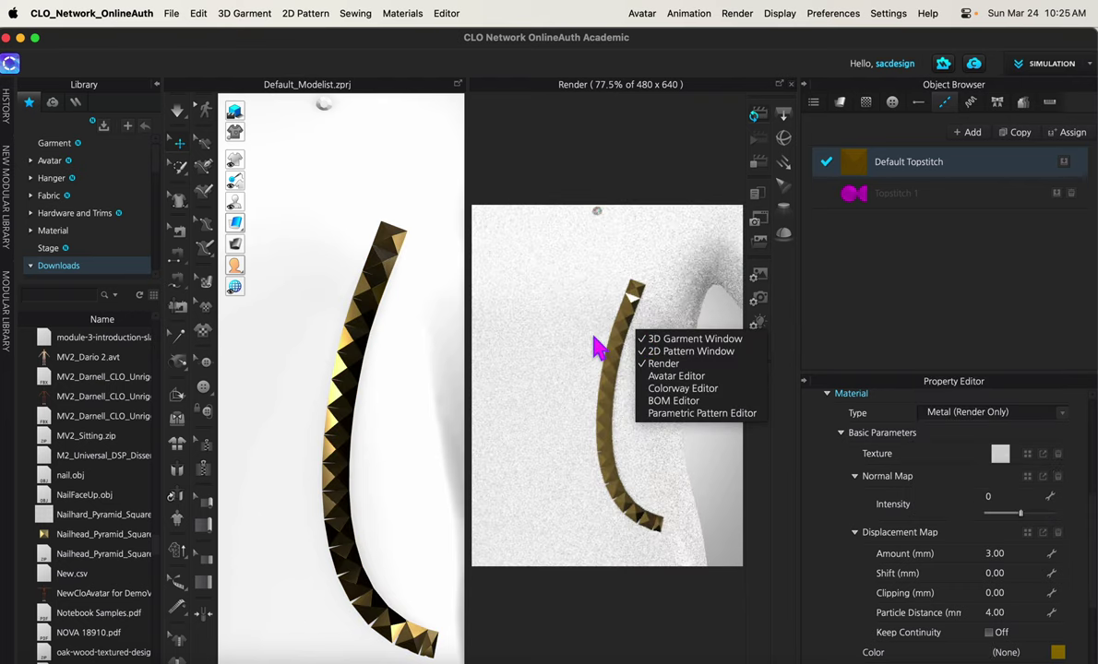
{"action": "right_click", "coordinate": [596, 369]}
{"action": "left_click", "coordinate": [609, 297]}
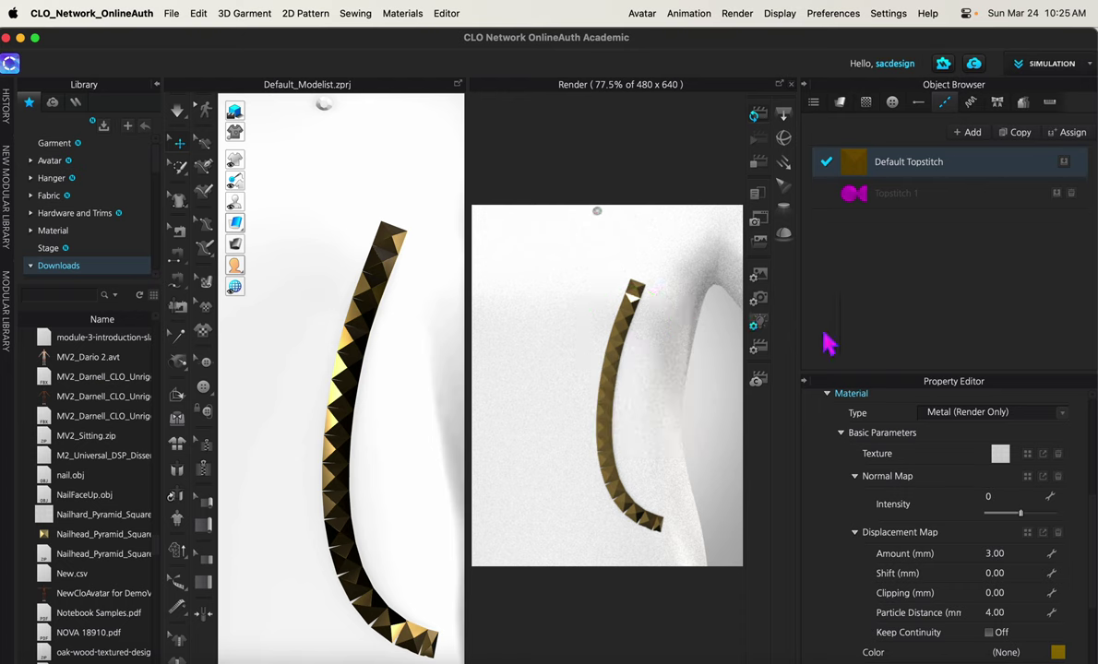